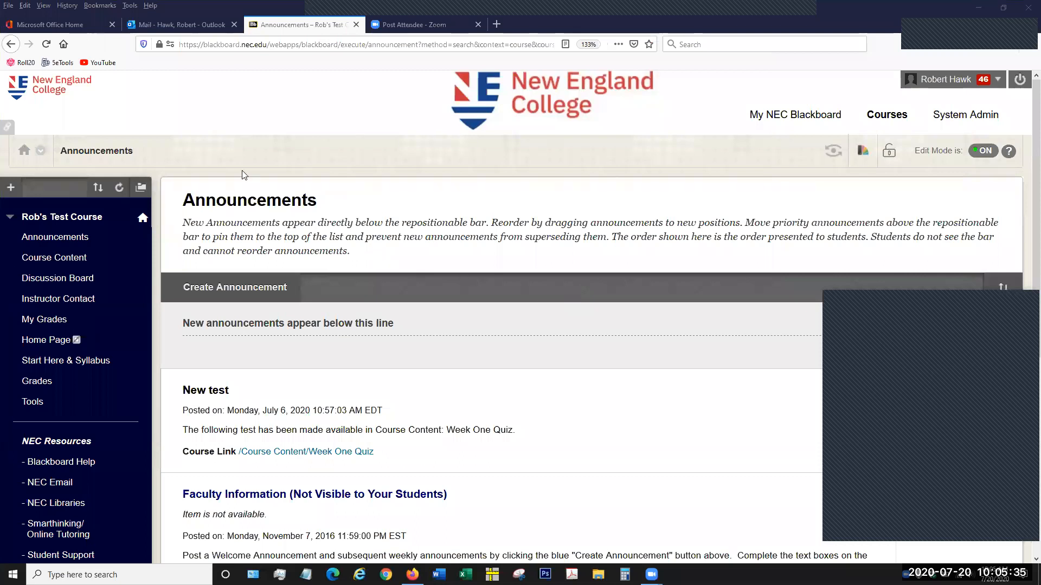
- Open the Rubrics page from the course tools of Rob's Test Course
scroll(131, 223, down, 6)
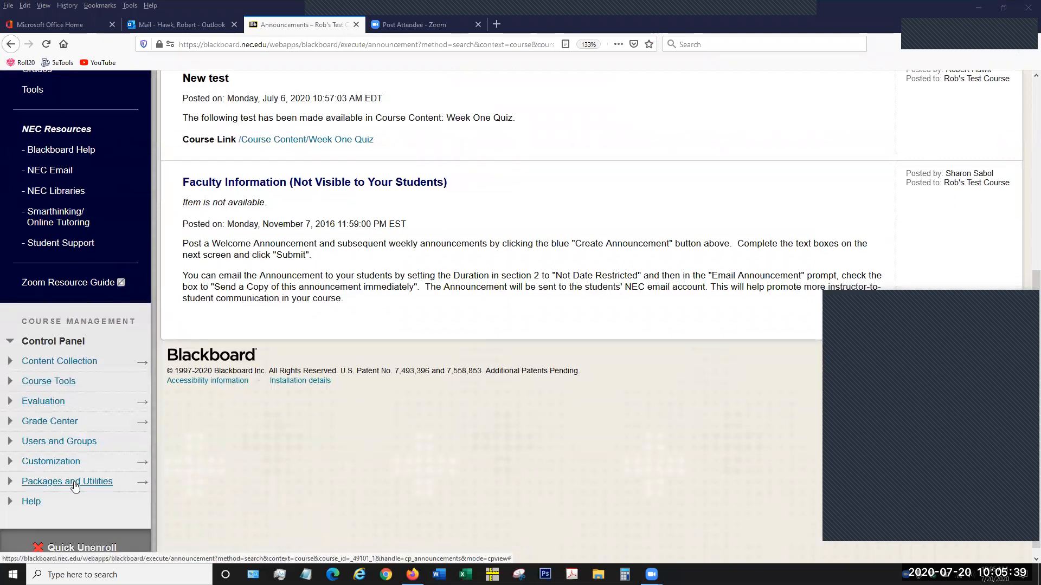
click(64, 384)
click(64, 382)
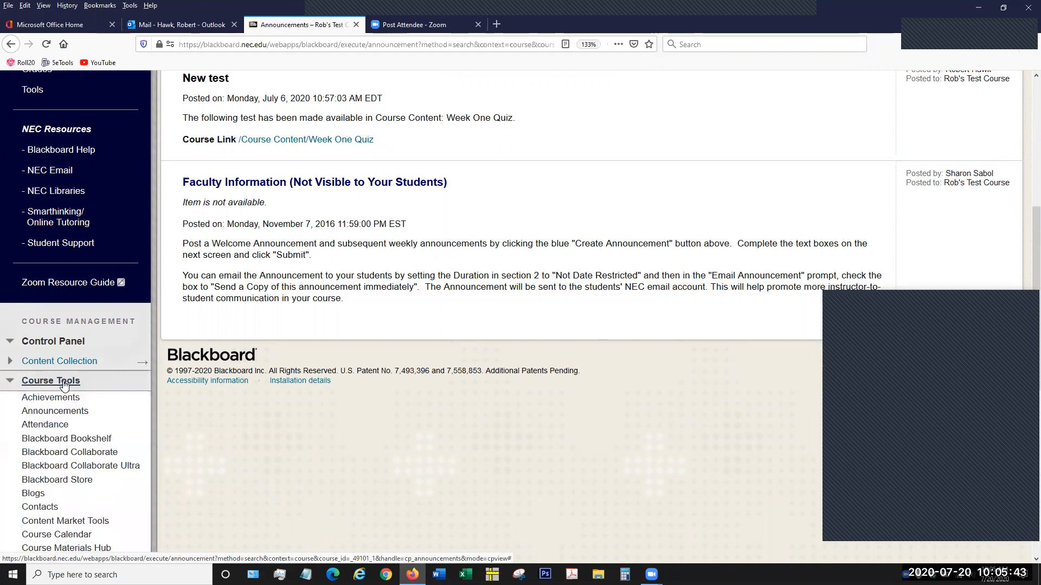
scroll(80, 287, down, 5)
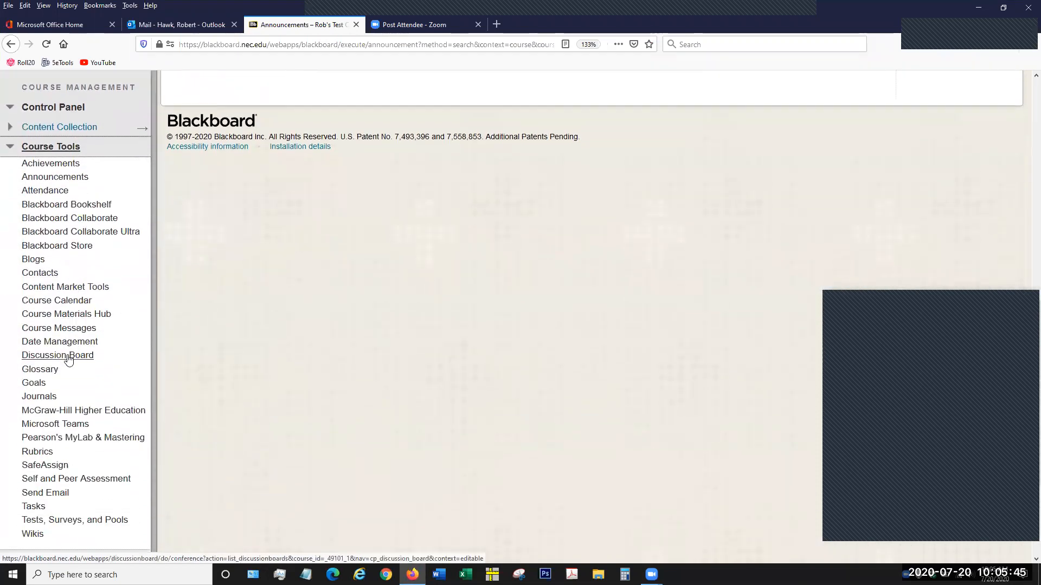
scroll(71, 380, down, 2)
click(37, 378)
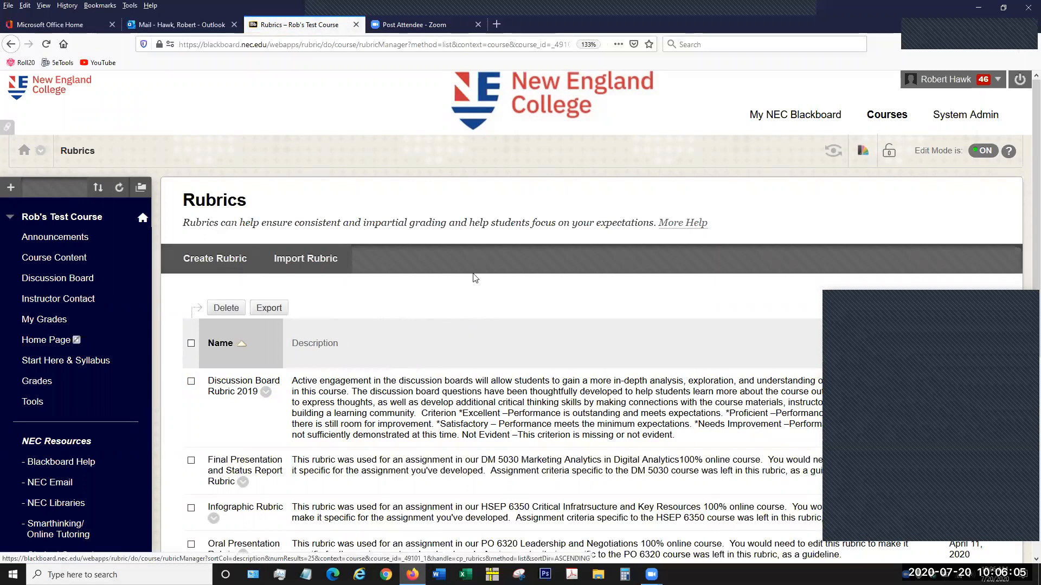
- Start creating a rubric and name it "New Rubric"
click(216, 262)
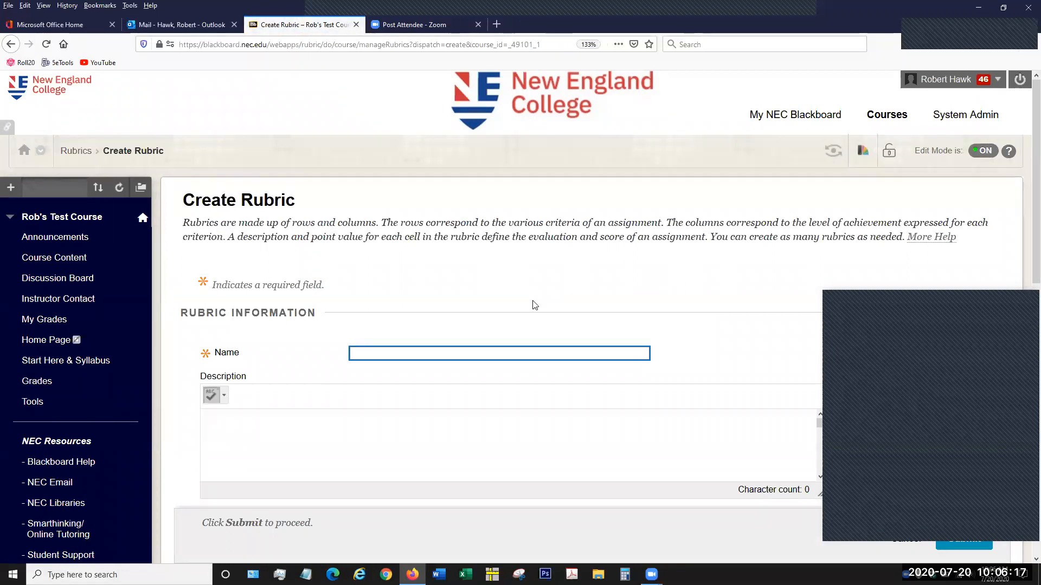
click(497, 358)
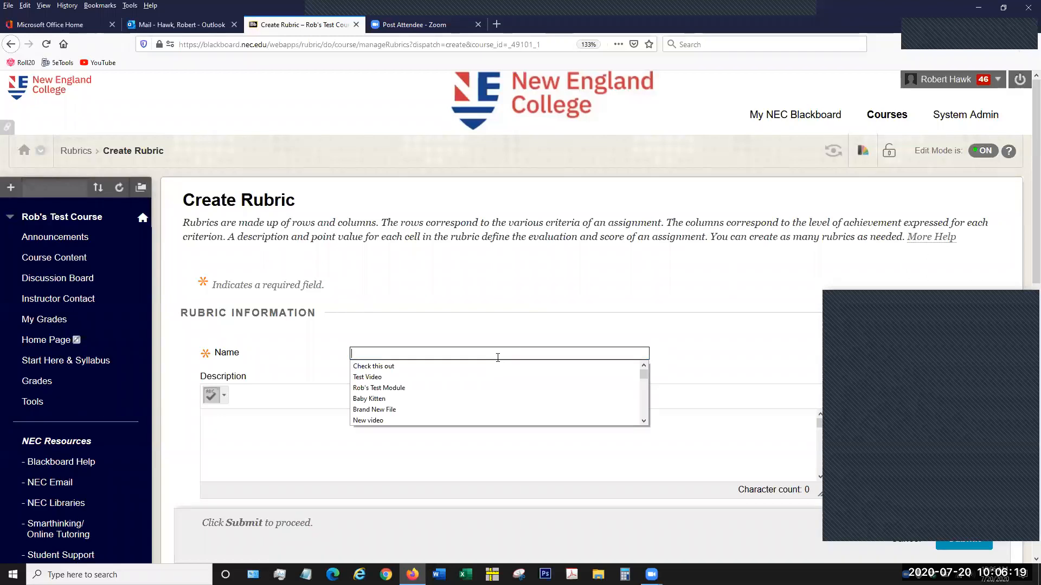
click(497, 357)
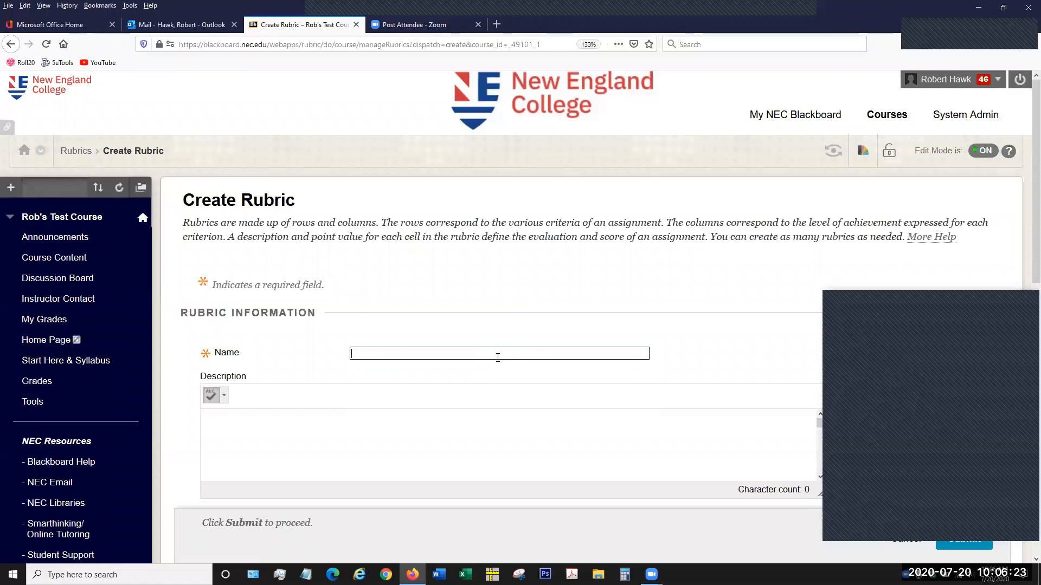
text(New )
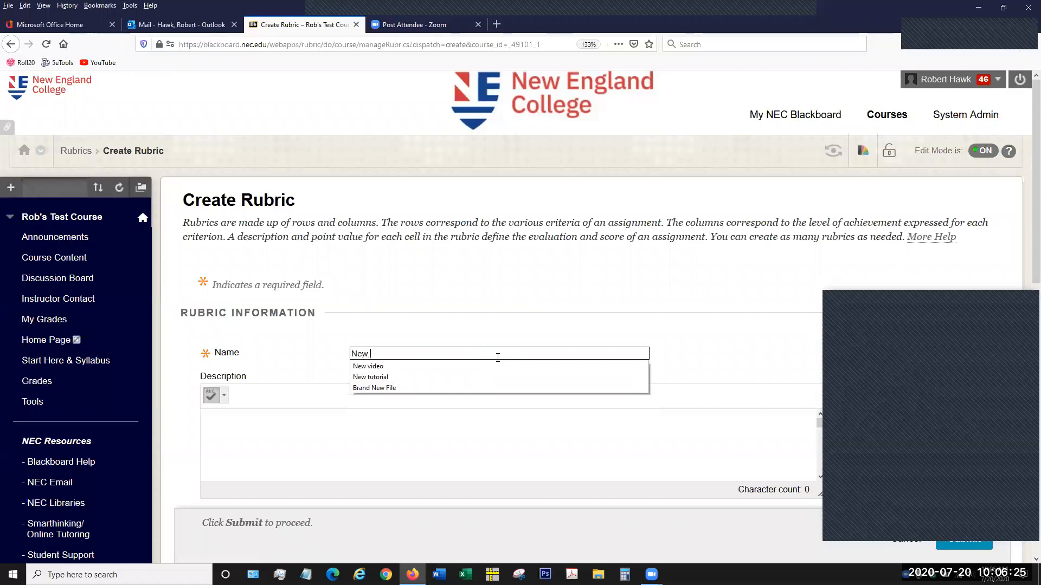
text(Rubric)
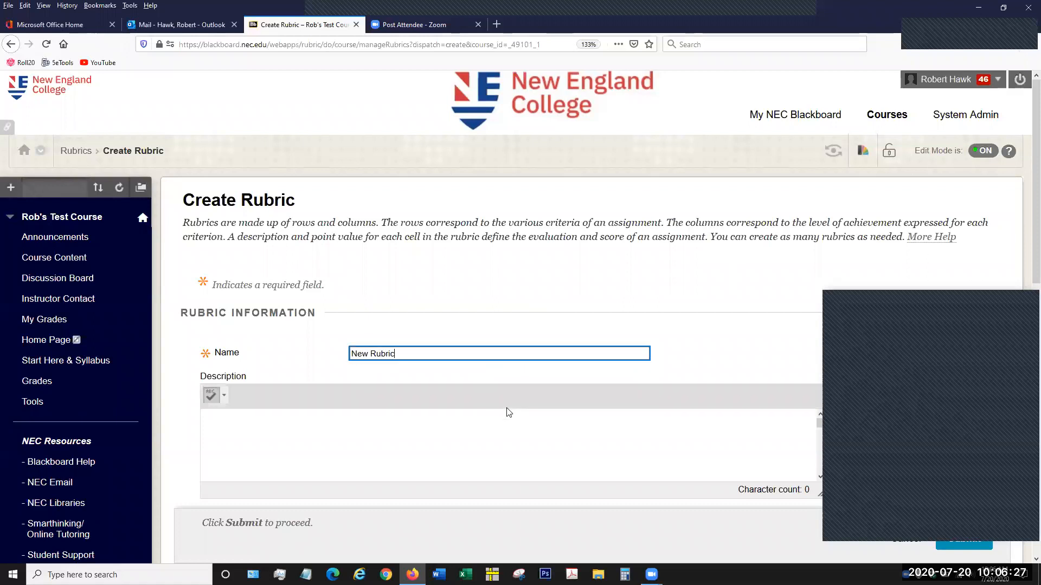
- Enter "This is for grading purposes" as the rubric's description
click(485, 438)
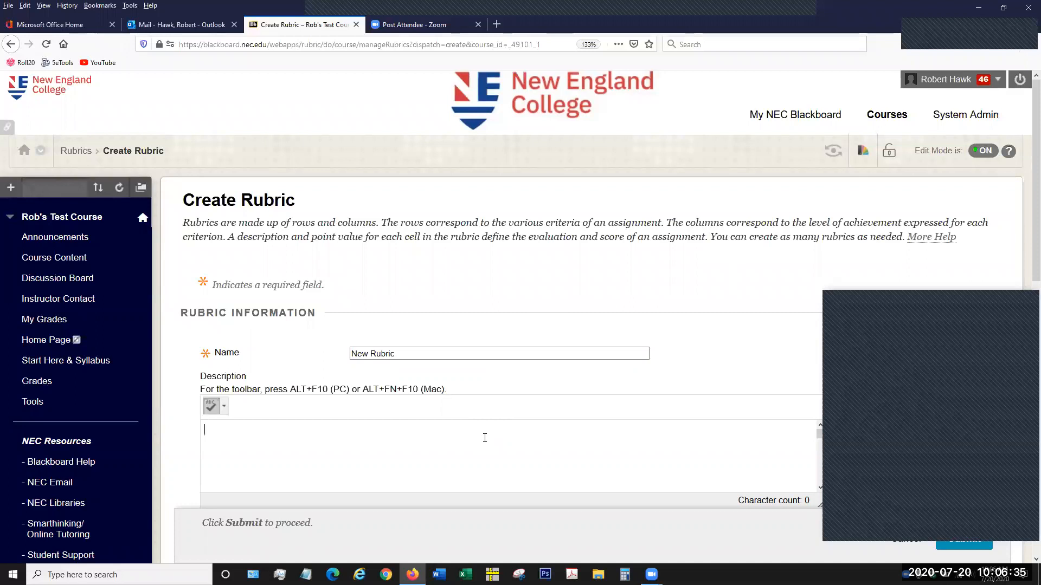
text(This is for grading purposes)
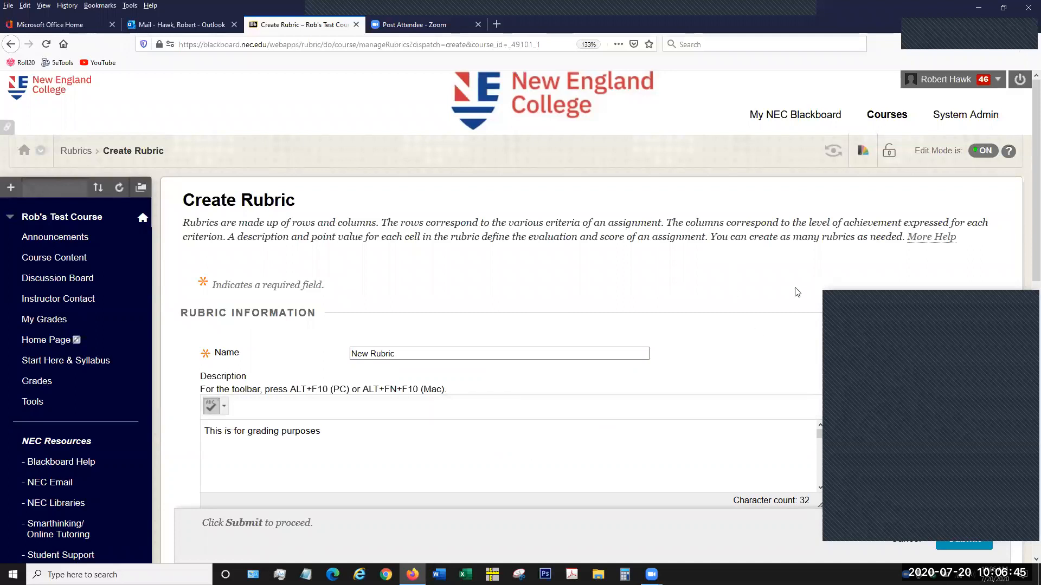
- Examine the default rubric grid and the available rubric types, keeping Percent selected
scroll(817, 211, down, 4)
scroll(883, 191, down, 4)
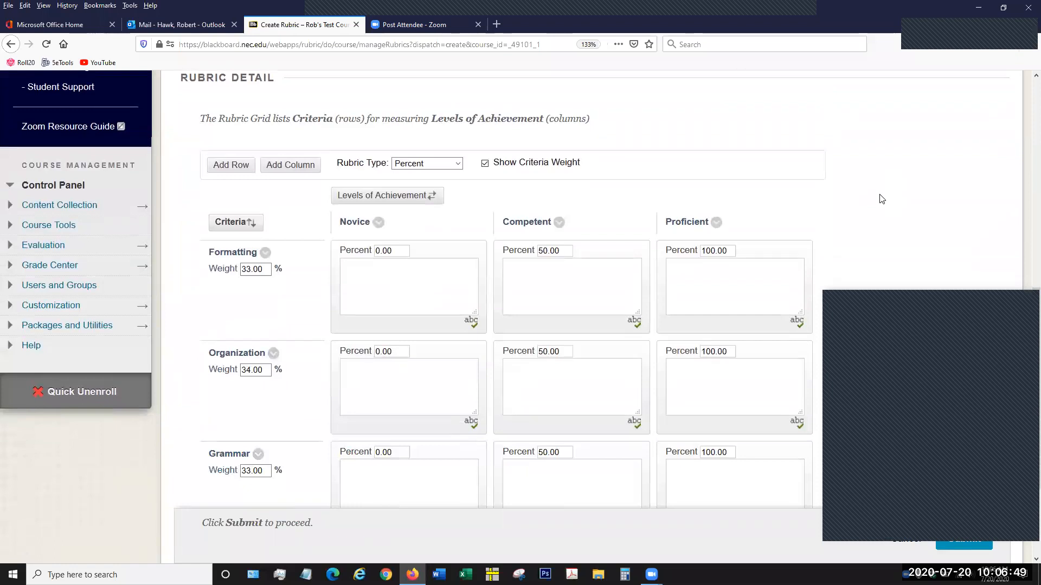
scroll(882, 200, down, 3)
scroll(882, 200, up, 2)
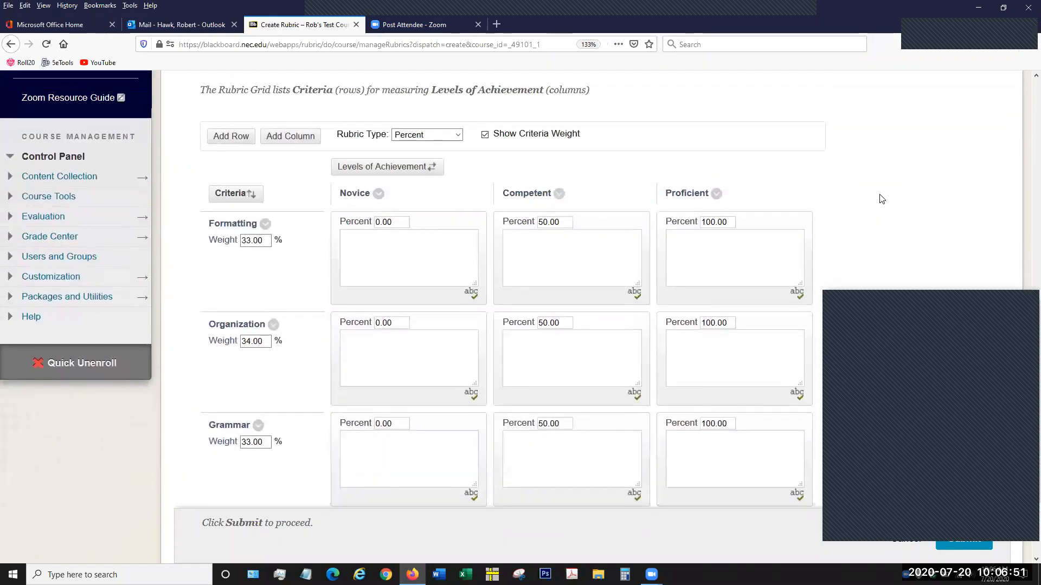
scroll(882, 200, up, 1)
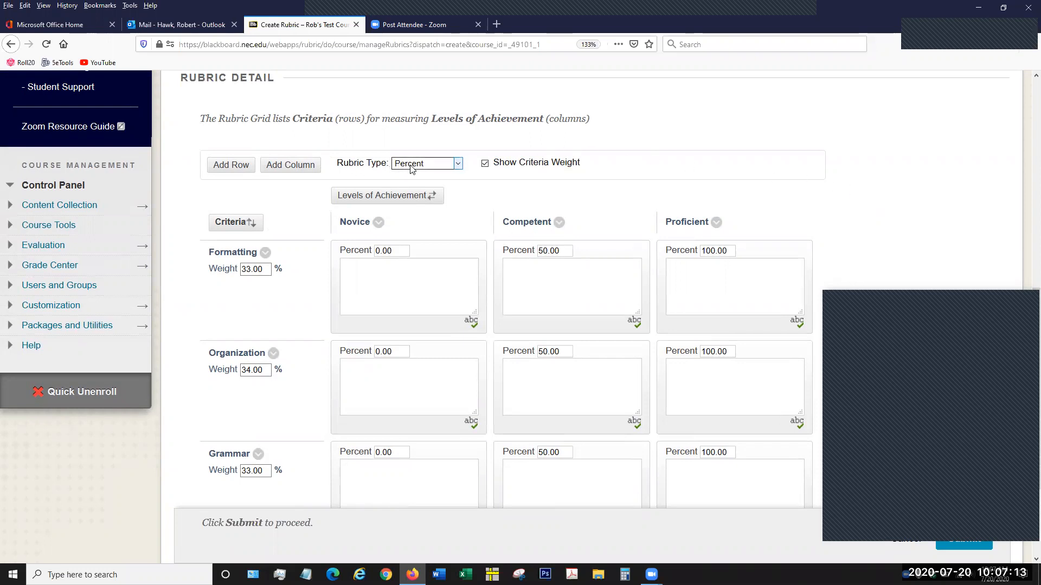
click(458, 165)
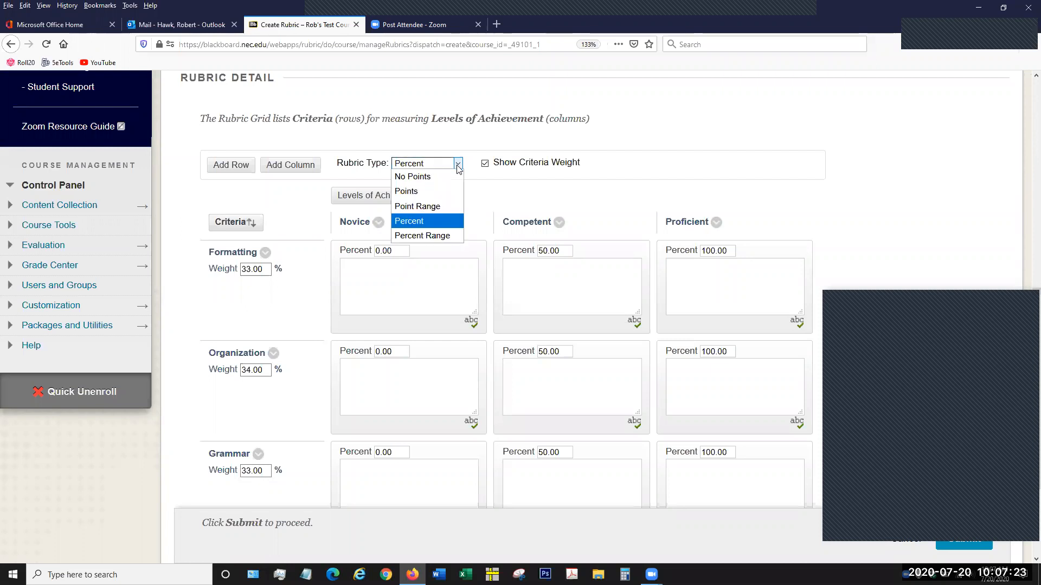
click(477, 152)
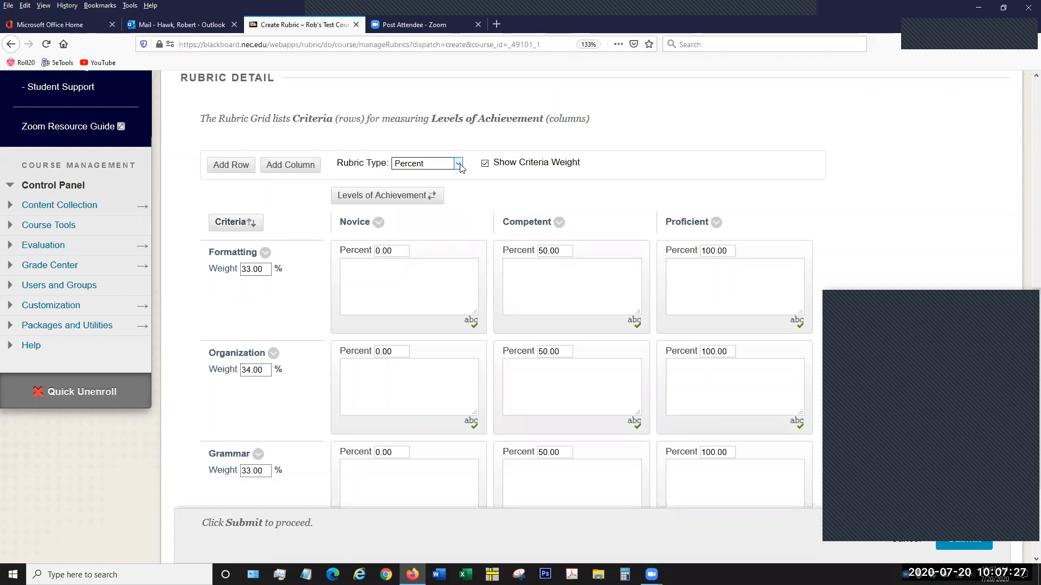
click(459, 164)
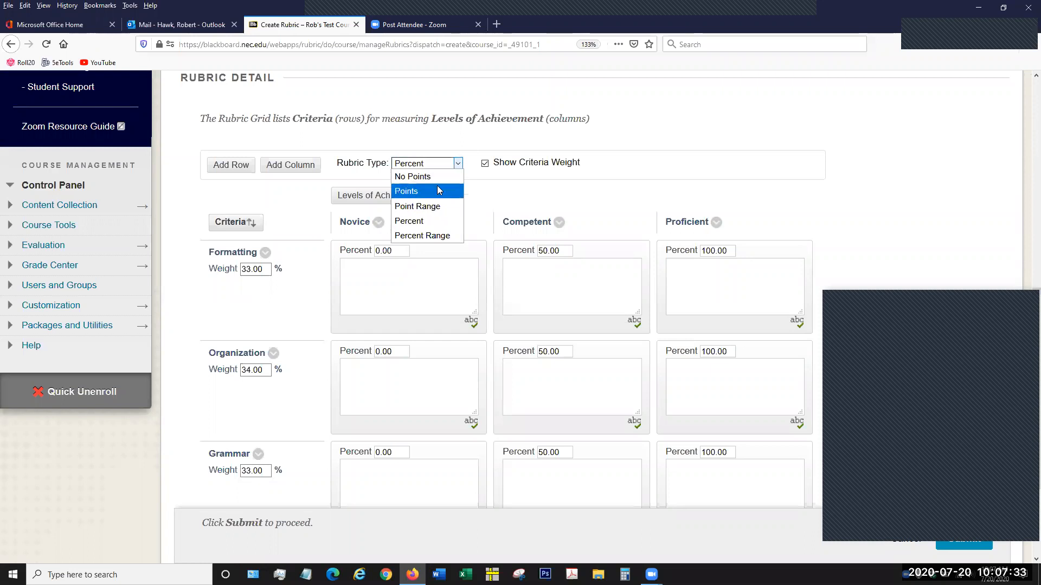
click(445, 220)
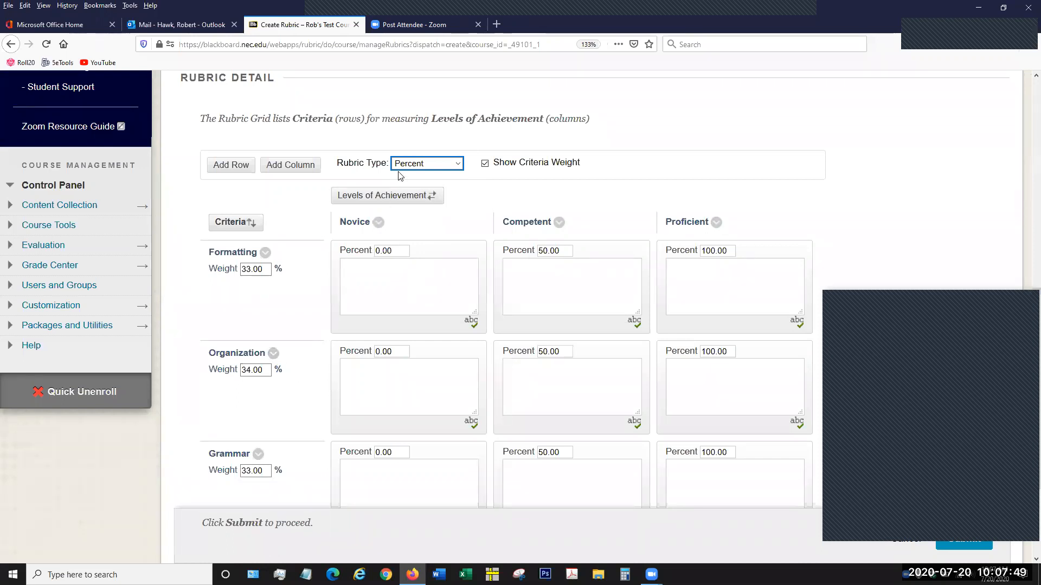
- Switch the rubric type to Points, then return it to Percent
click(427, 164)
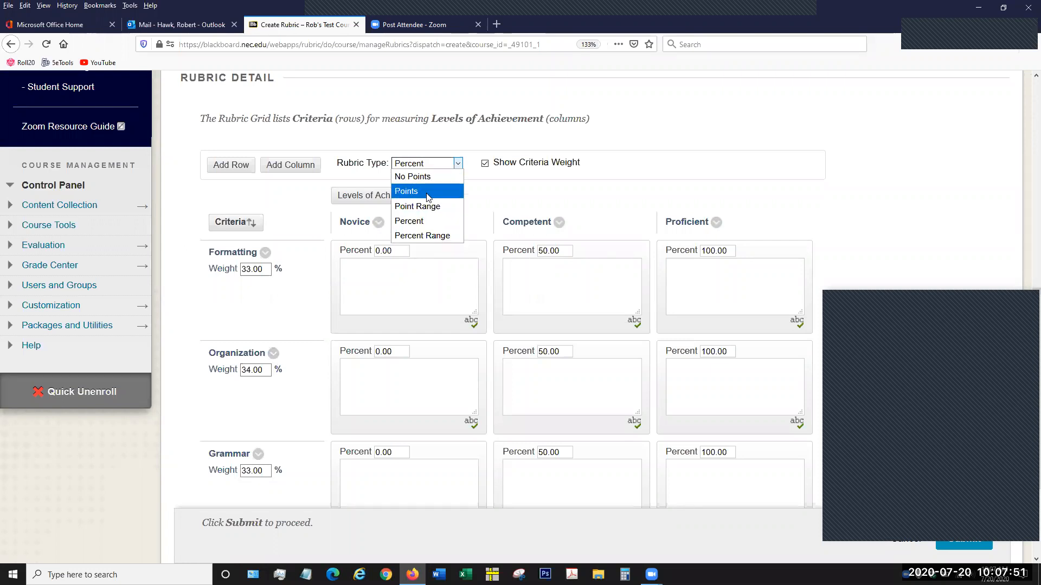
click(427, 192)
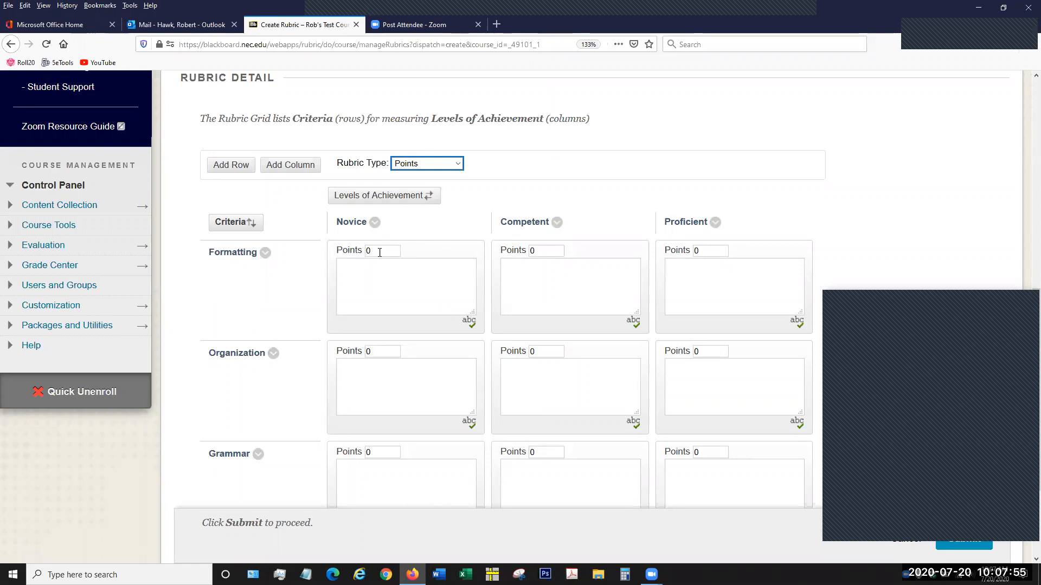
click(436, 164)
click(429, 222)
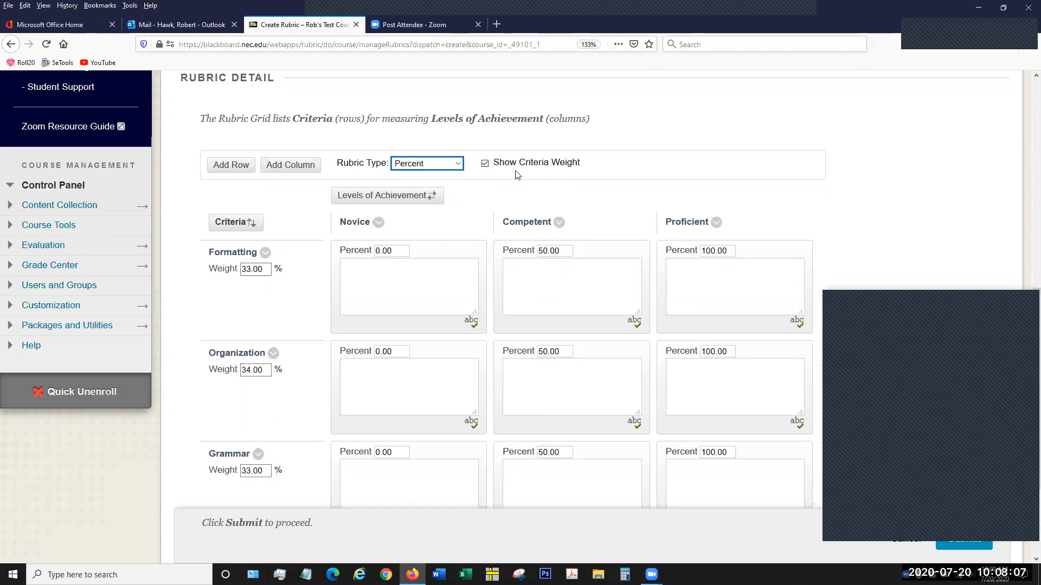
- Turn the criteria weight display off and on again, examining the weights of Formatting, Organization and Grammar
click(485, 165)
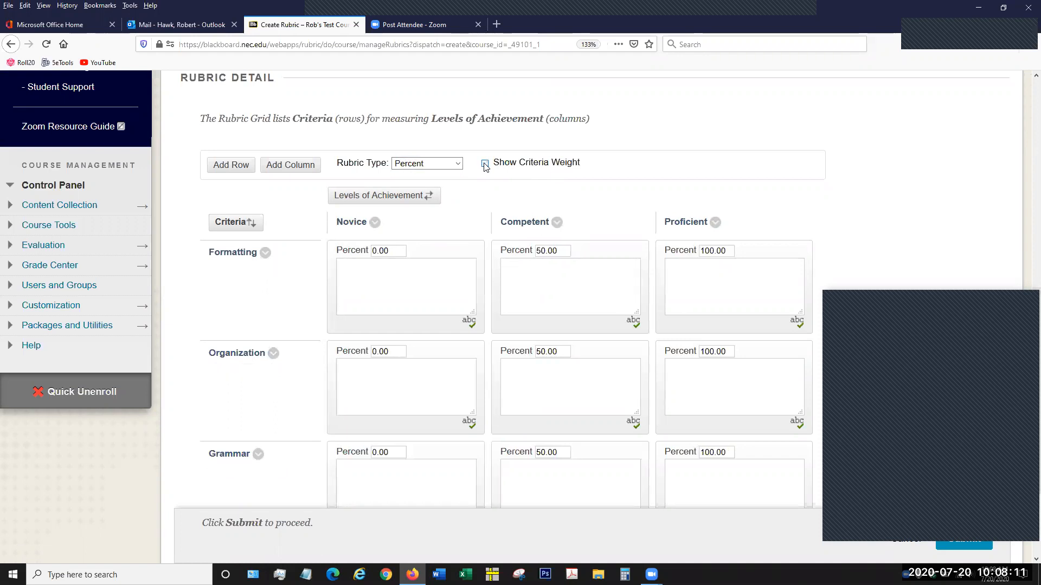
click(485, 165)
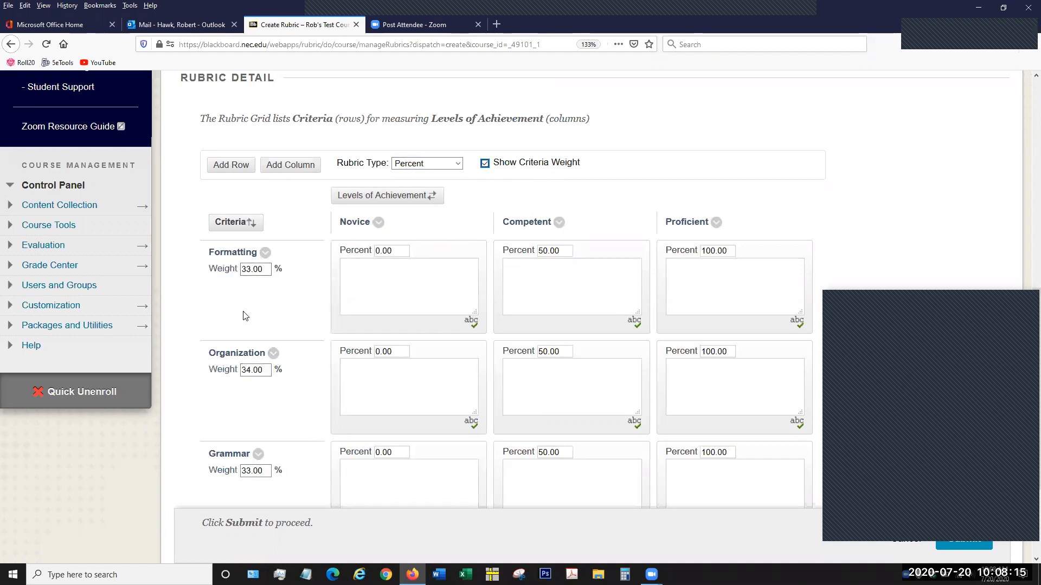
click(226, 269)
double_click(227, 269)
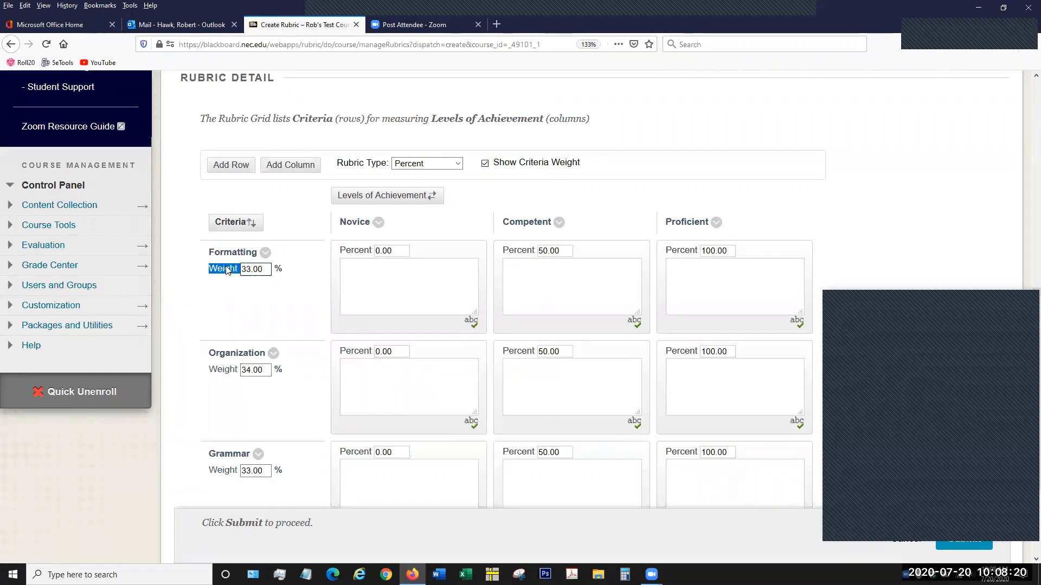
double_click(227, 373)
click(224, 469)
double_click(223, 466)
click(272, 401)
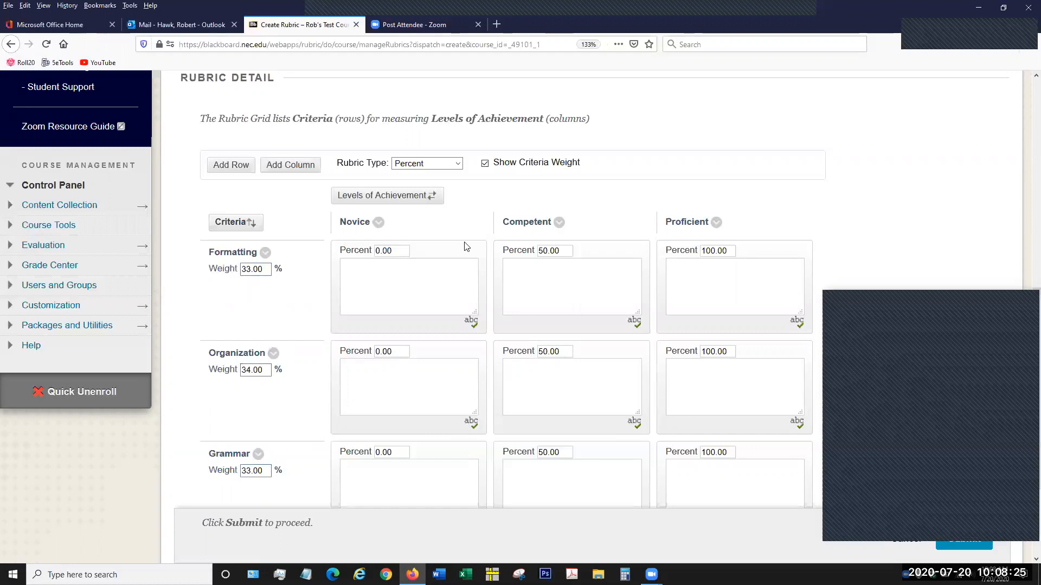
click(485, 165)
click(485, 164)
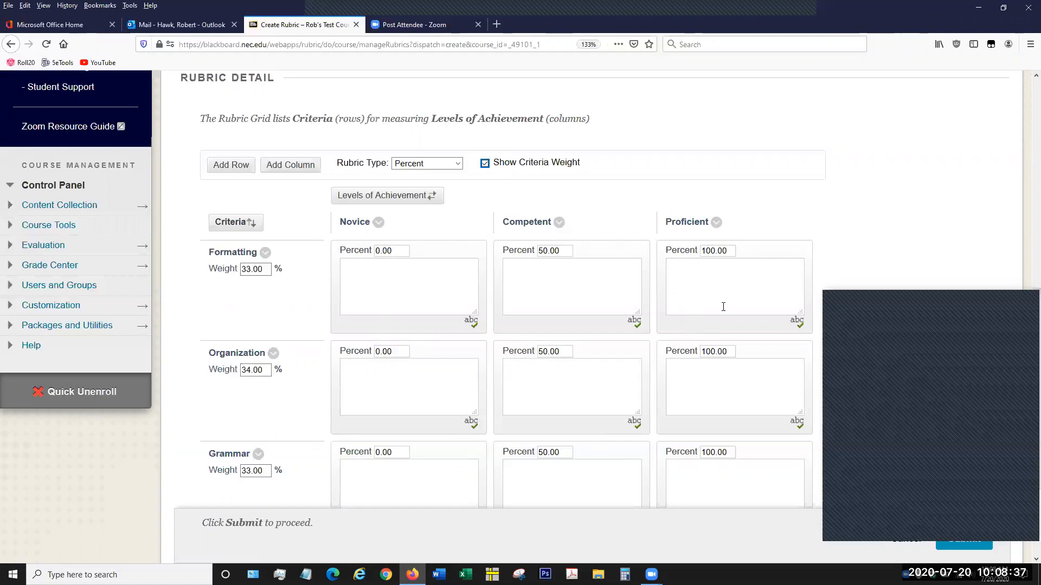
- Add a new criteria row below Grammar in the rubric grid and dismiss the notice
scroll(722, 307, down, 3)
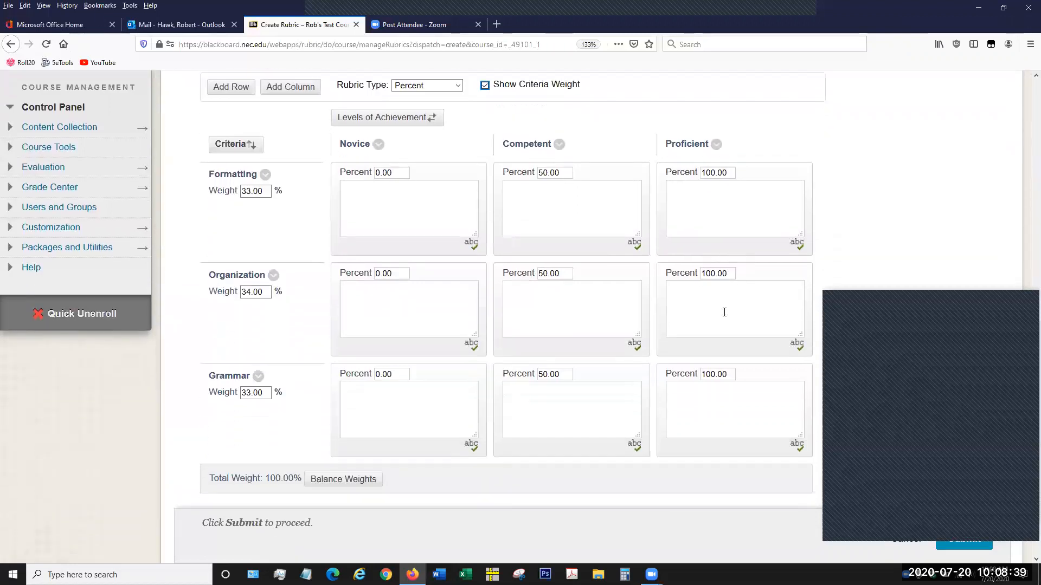
scroll(722, 312, up, 3)
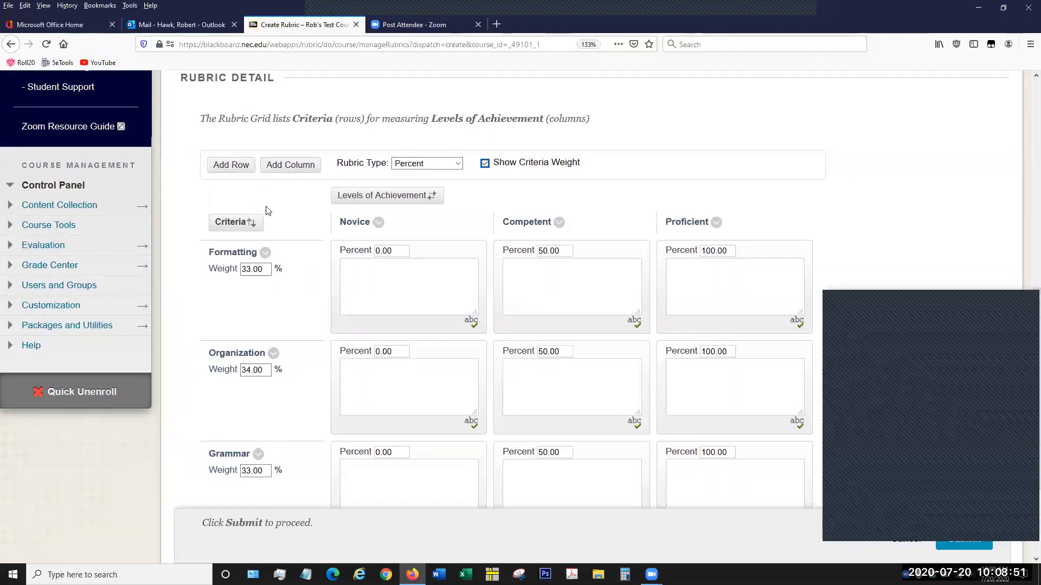
scroll(265, 211, down, 3)
scroll(282, 237, up, 3)
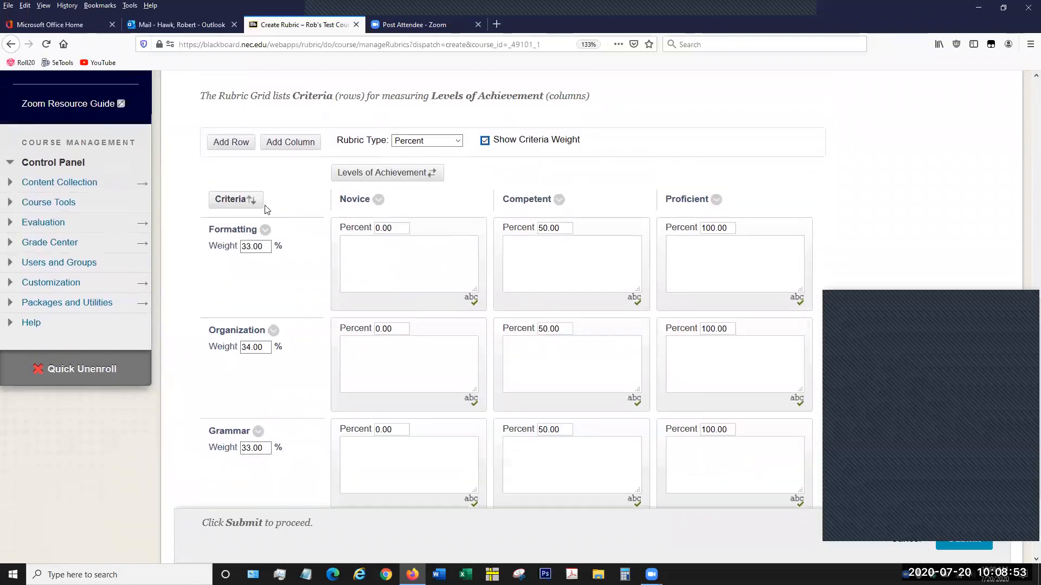
click(232, 165)
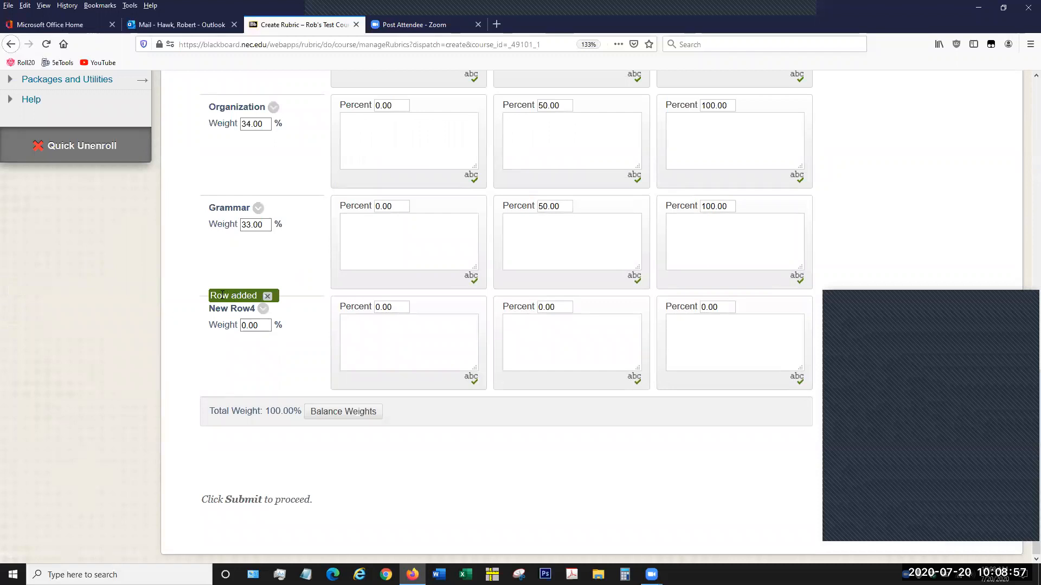
click(270, 297)
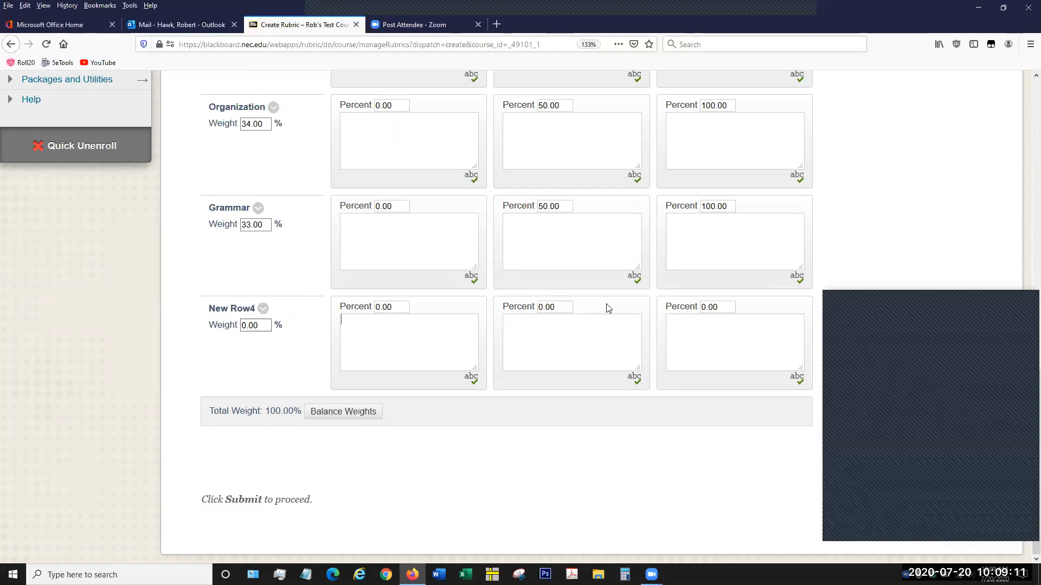
- Add a new level-of-achievement column after Proficient and dismiss the notice
scroll(308, 321, up, 5)
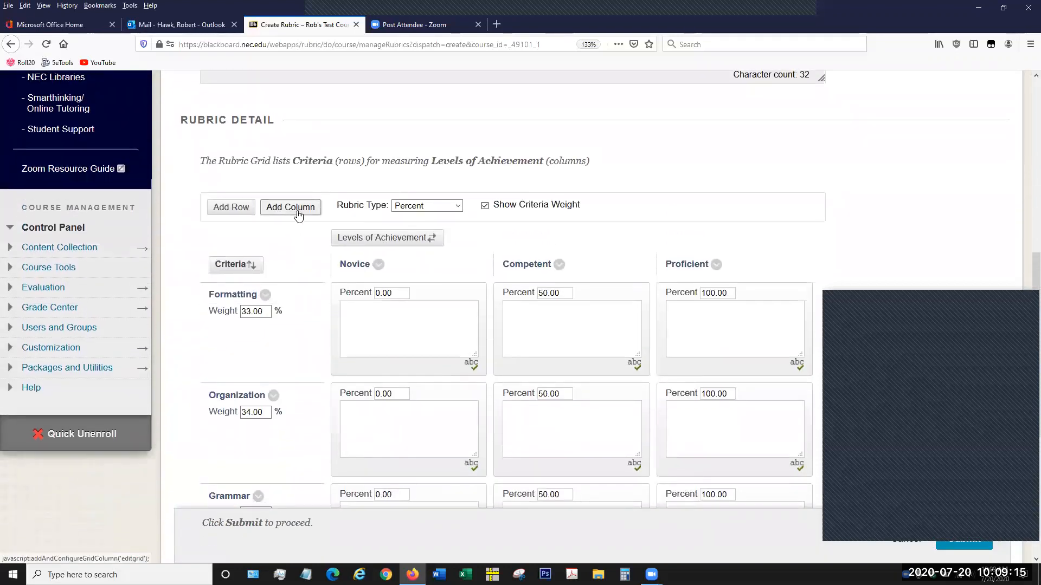
click(298, 215)
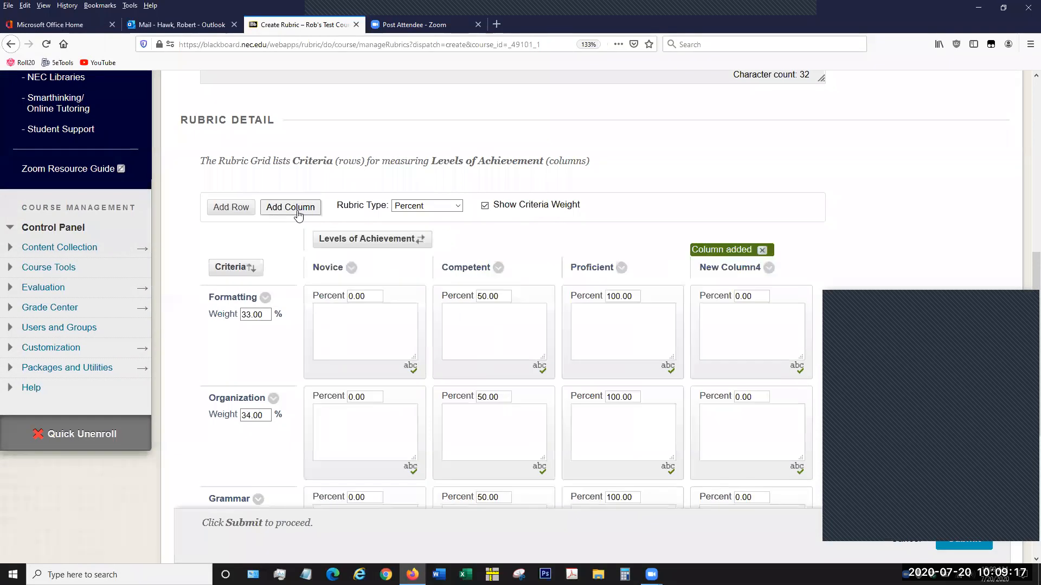
click(762, 250)
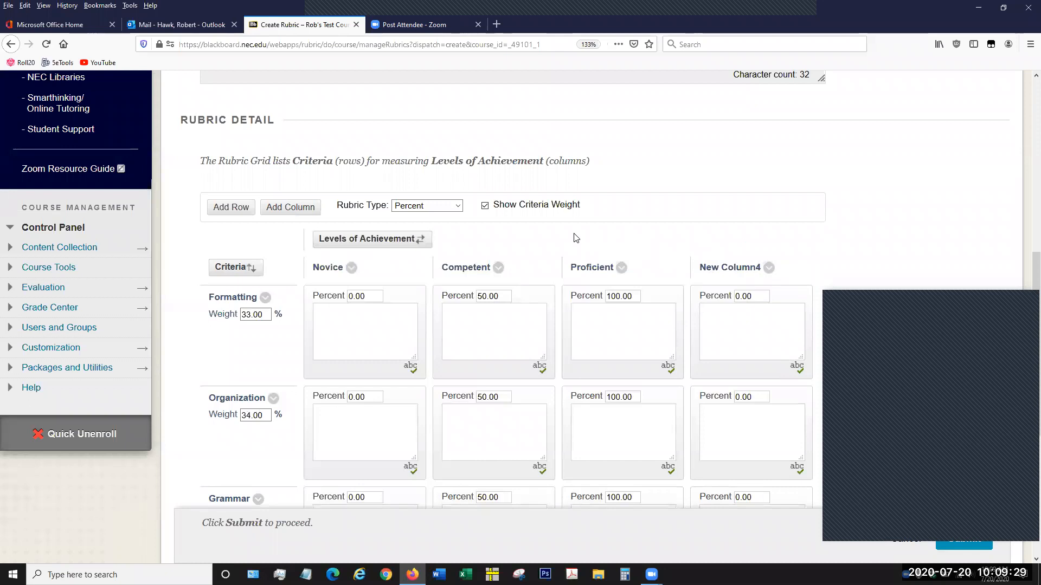
- Examine the percent values and weights across the rubric grid, including the newly added row and column
scroll(575, 236, down, 3)
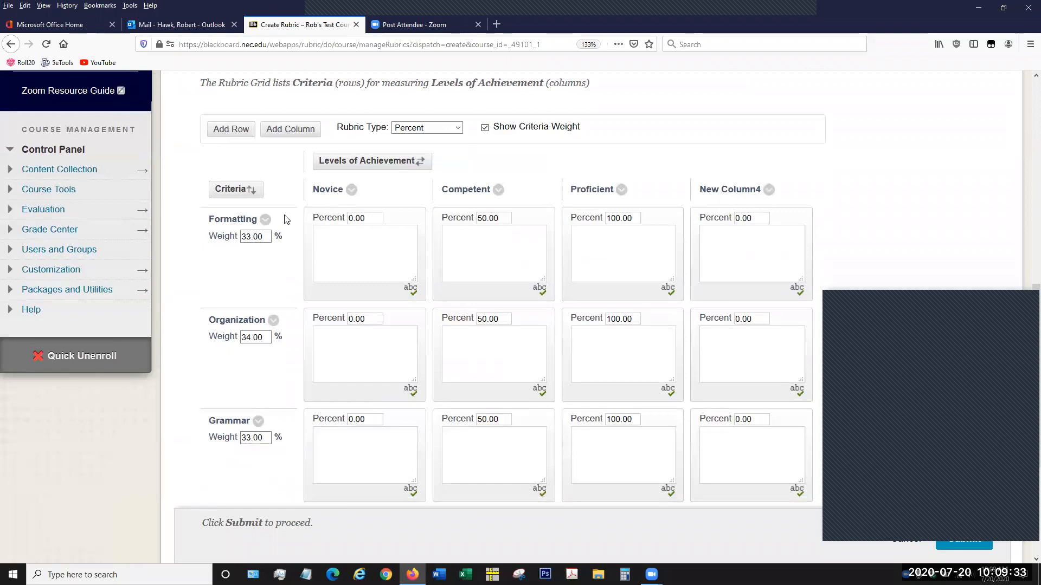
scroll(284, 223, down, 3)
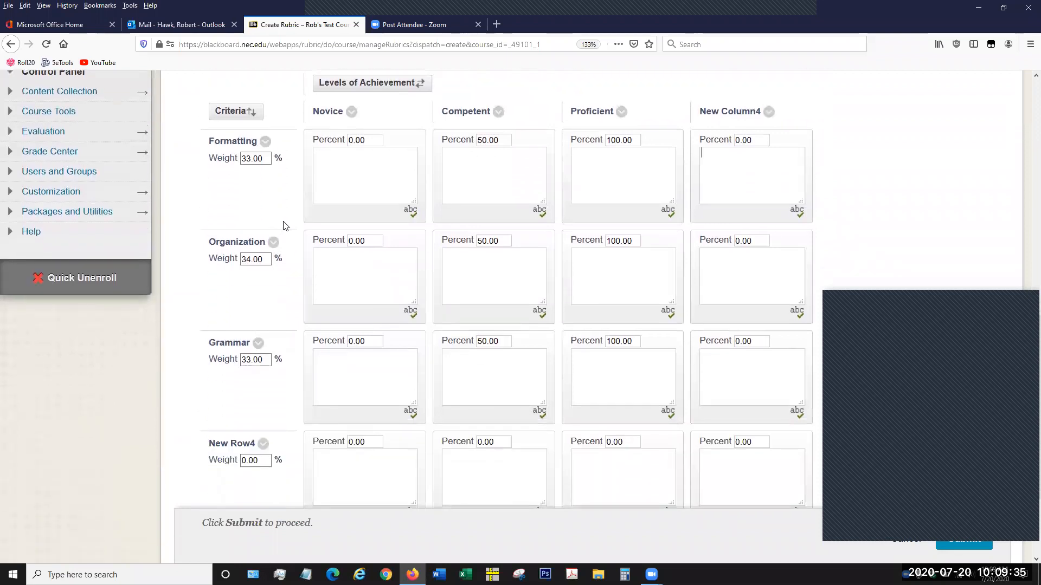
scroll(265, 304, down, 3)
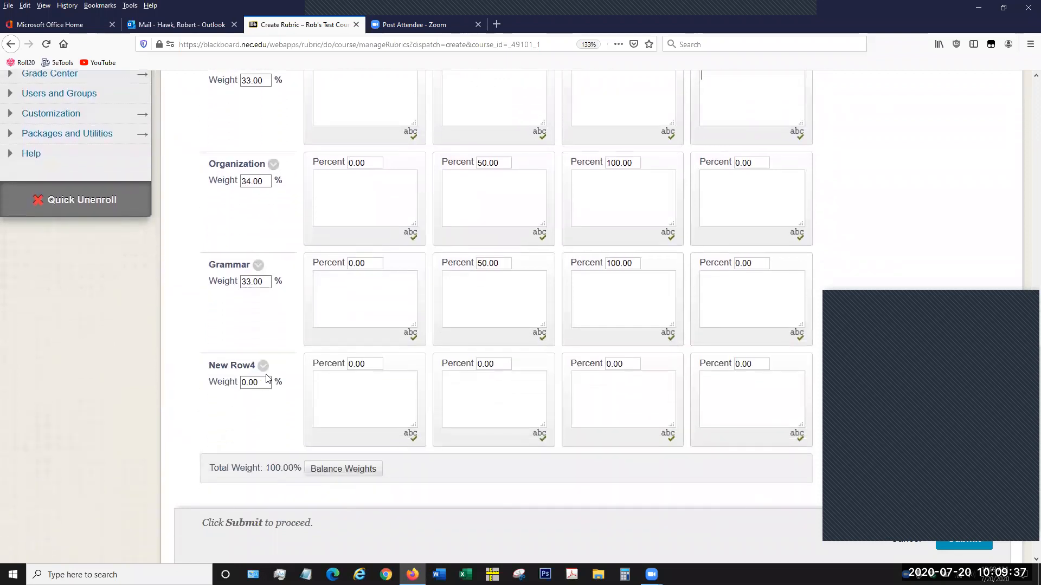
scroll(574, 287, up, 4)
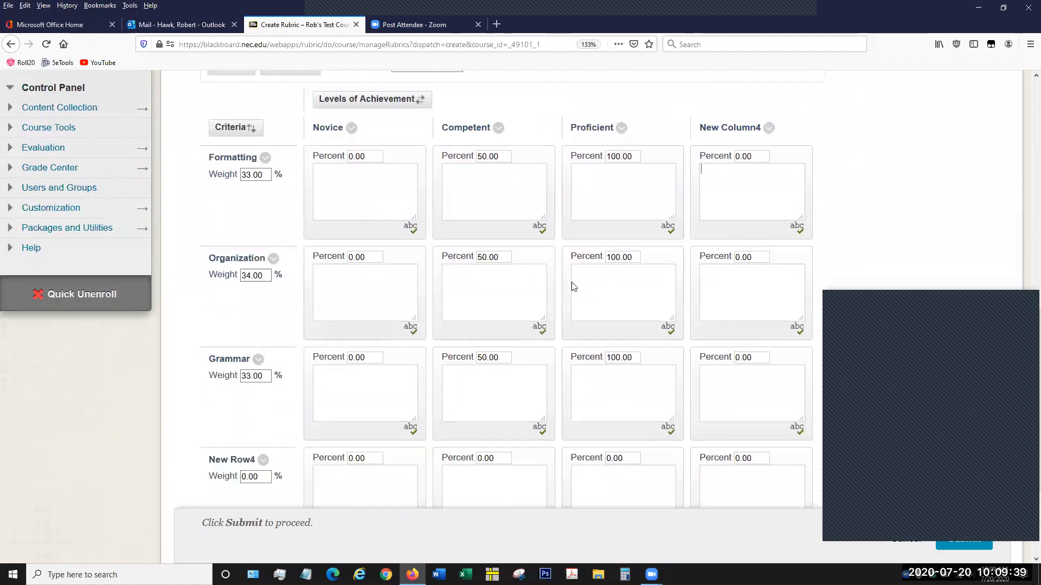
scroll(573, 288, up, 3)
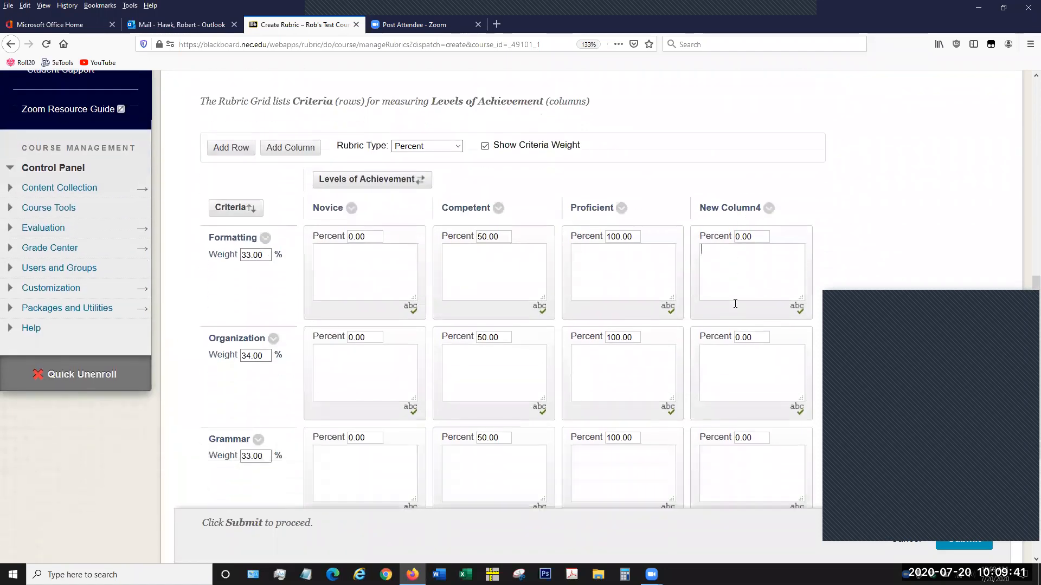
scroll(735, 304, down, 1)
scroll(728, 497, down, 3)
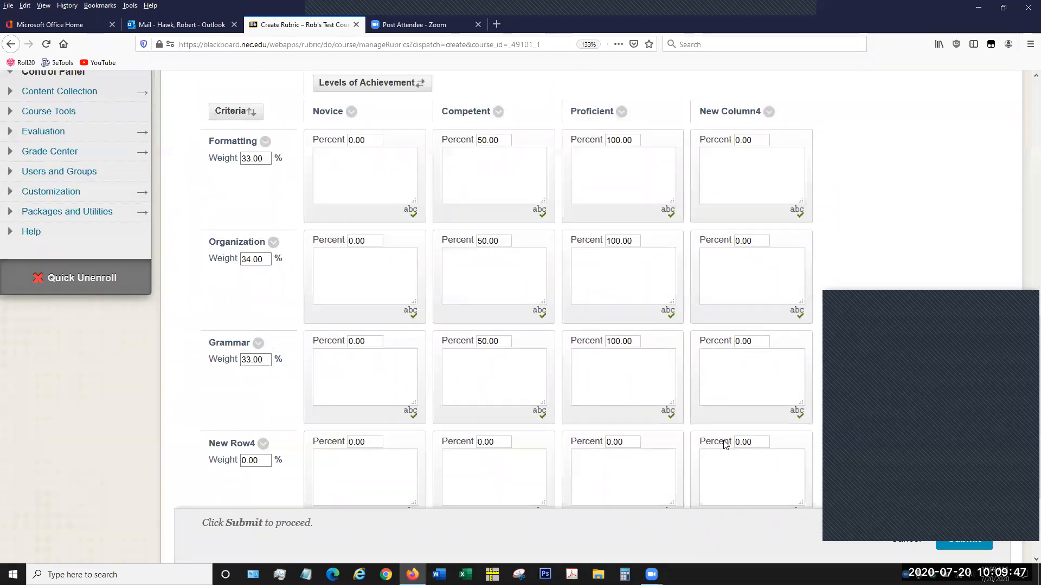
scroll(724, 433, up, 3)
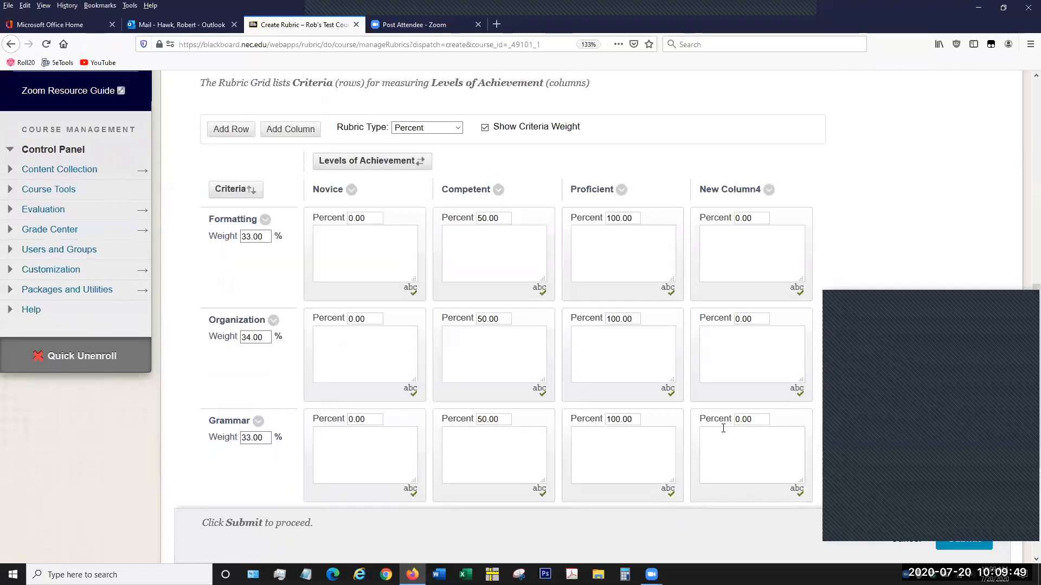
- Rename the criteria row New Row4 to Attendance and save the name
scroll(300, 384, down, 3)
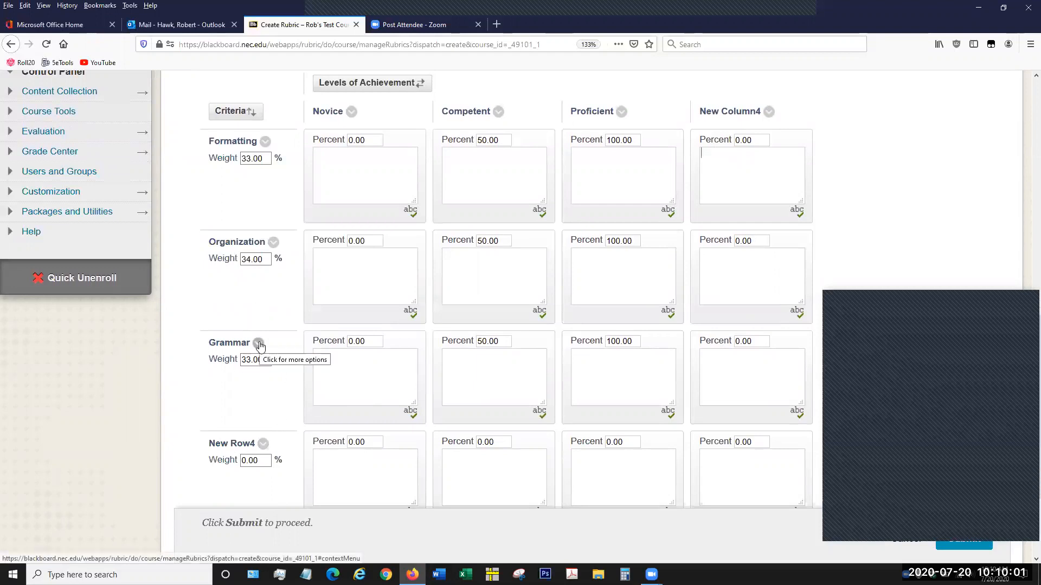
click(264, 445)
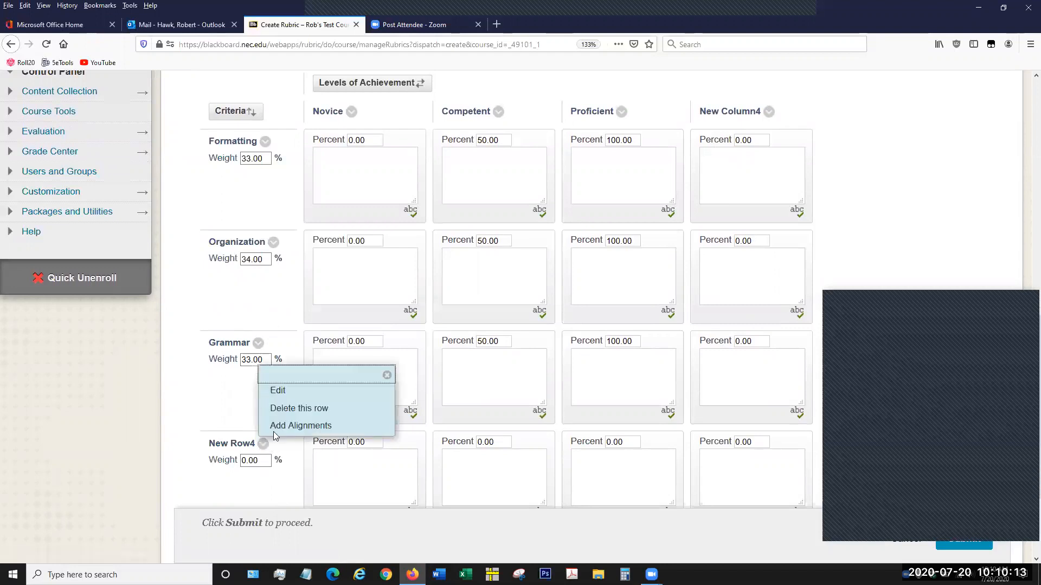
click(283, 392)
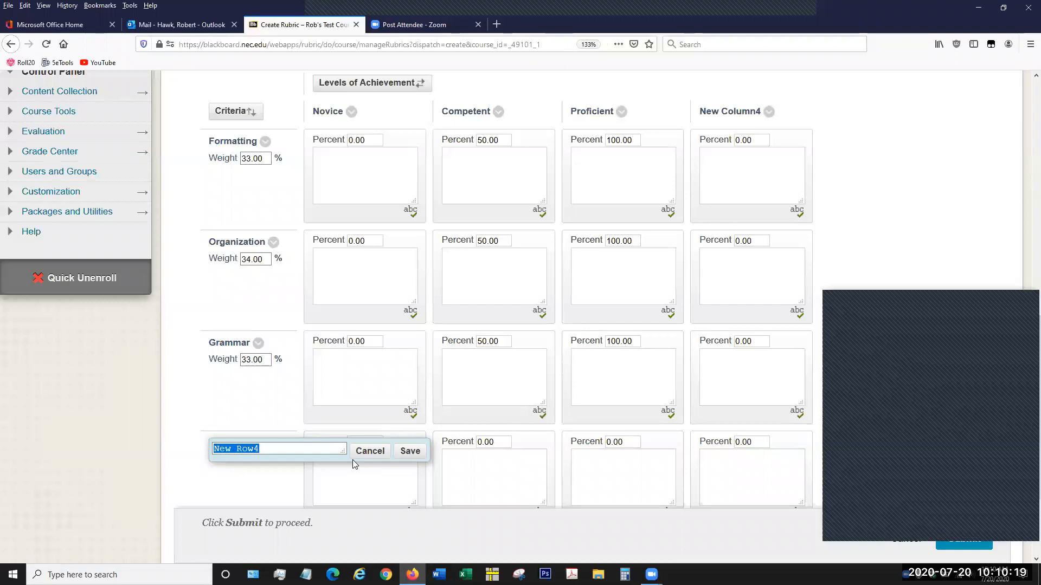
text(Attendance)
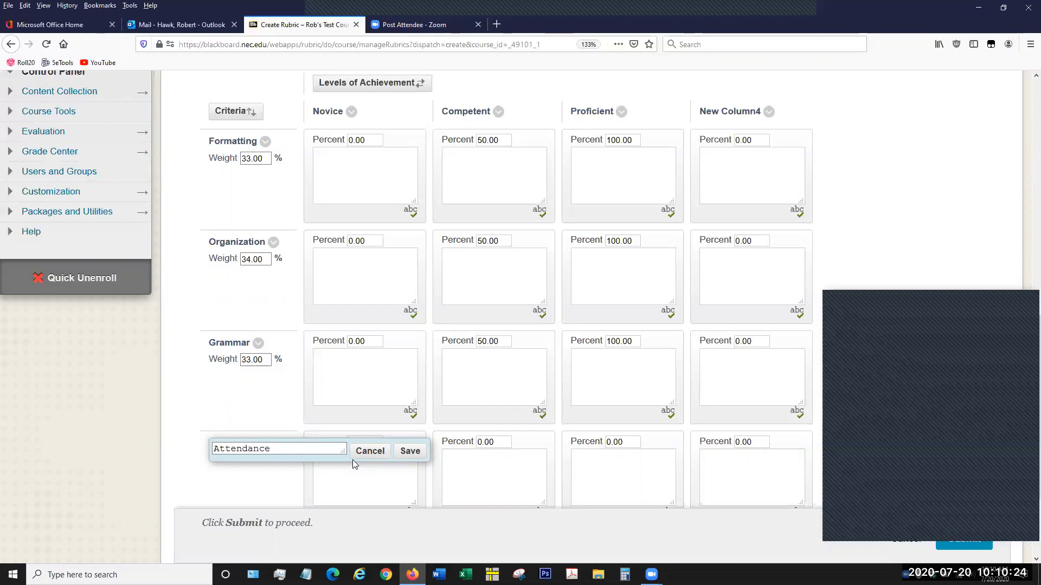
click(415, 453)
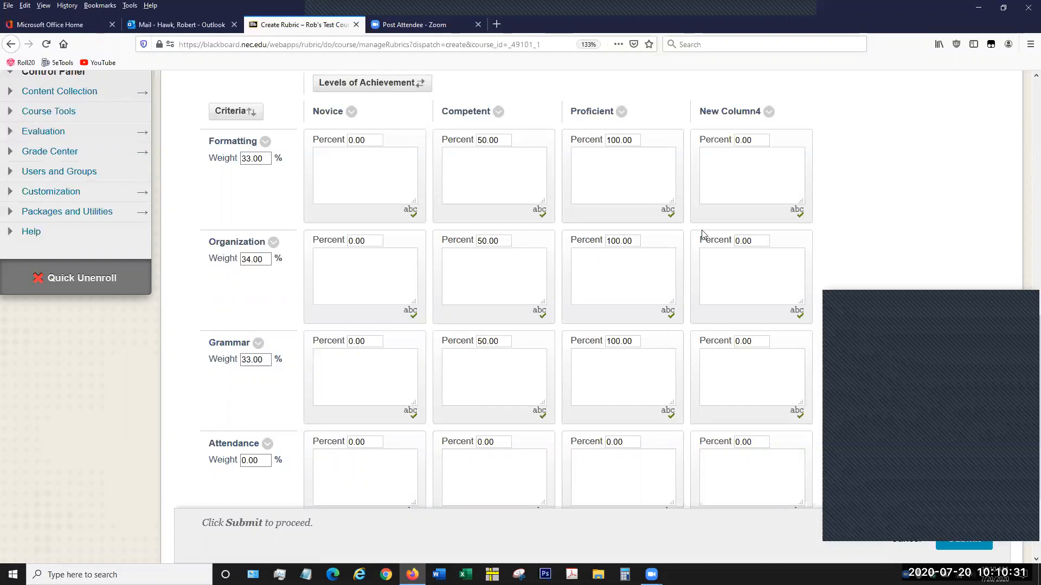
- Delete the New Column4 level of achievement from the rubric grid and dismiss the notice
scroll(757, 244, up, 2)
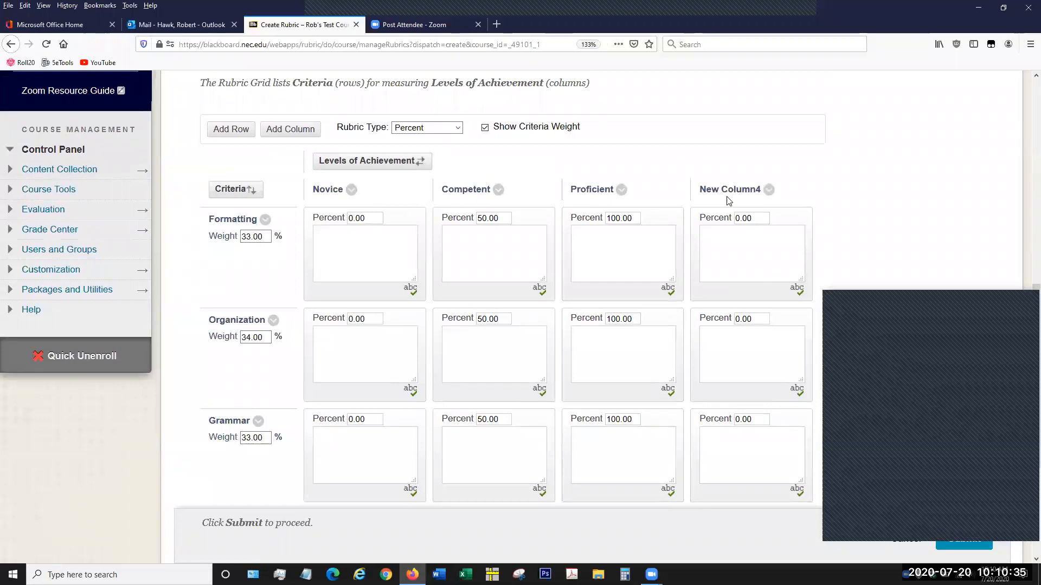
click(769, 191)
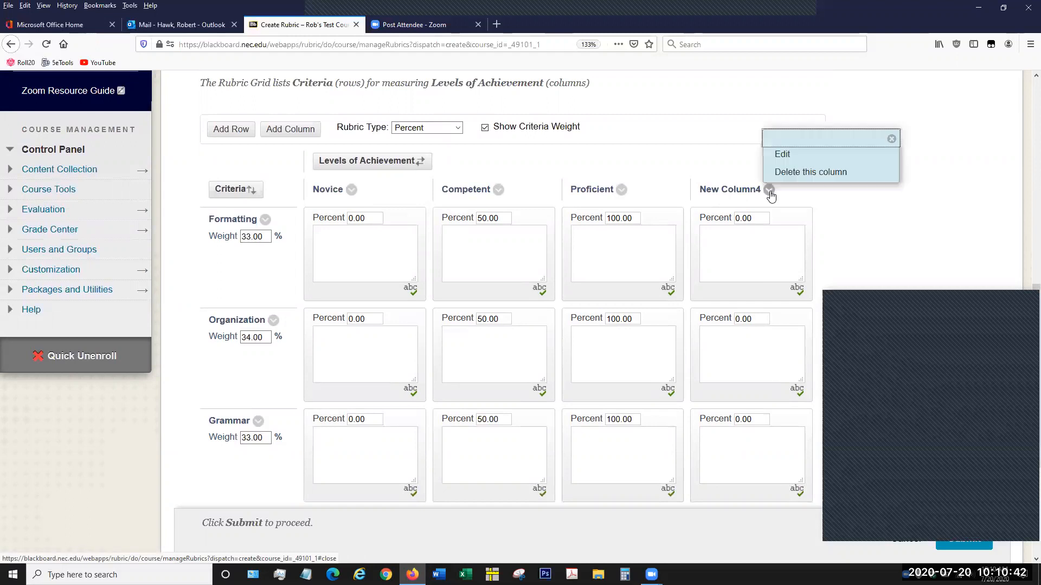
click(796, 173)
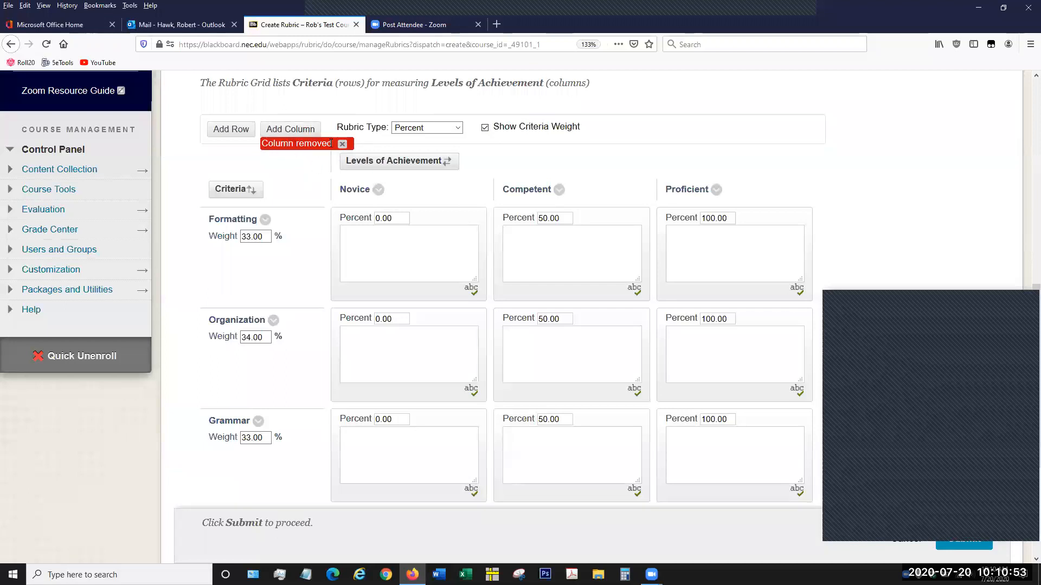
click(343, 145)
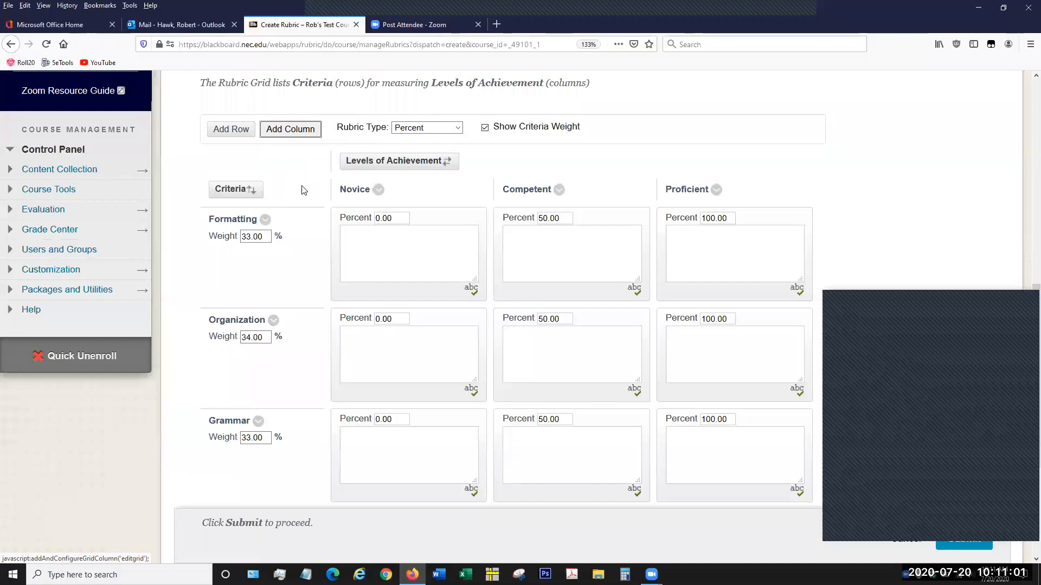
- Reorder the rubric criteria so Formatting sits between Grammar and Attendance, and submit the new order
scroll(390, 239, down, 3)
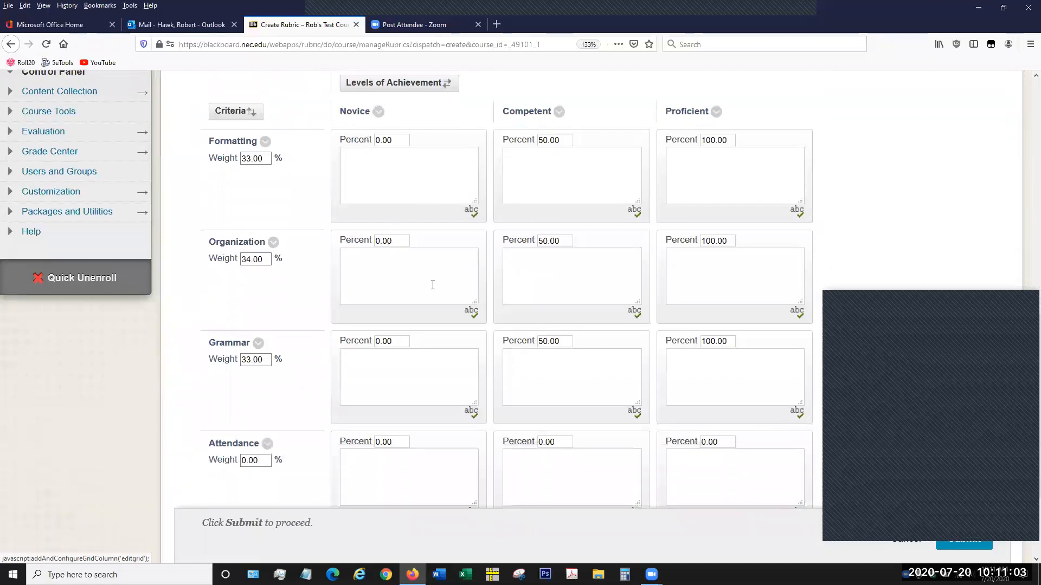
scroll(433, 285, up, 3)
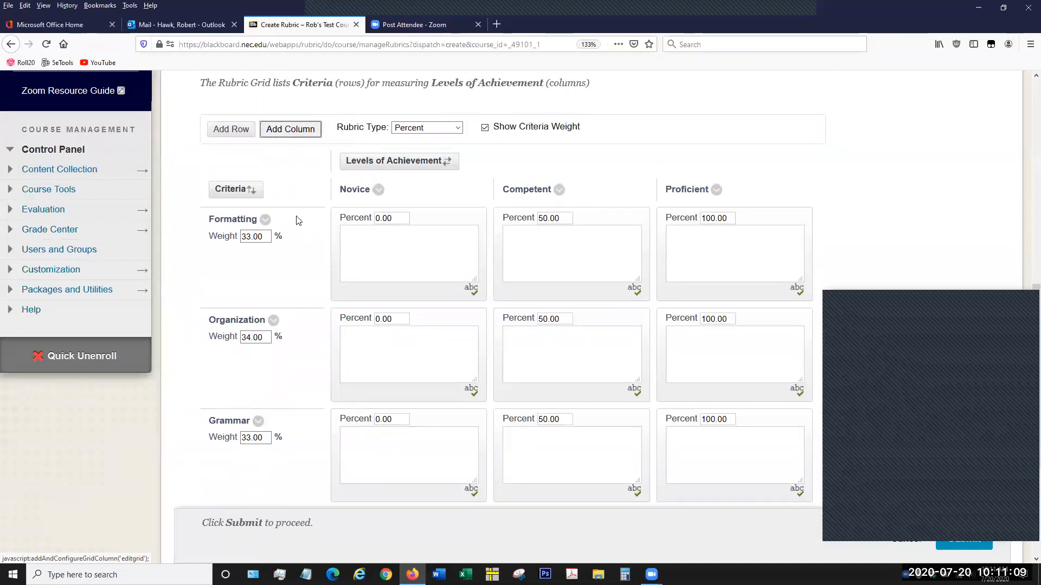
click(234, 191)
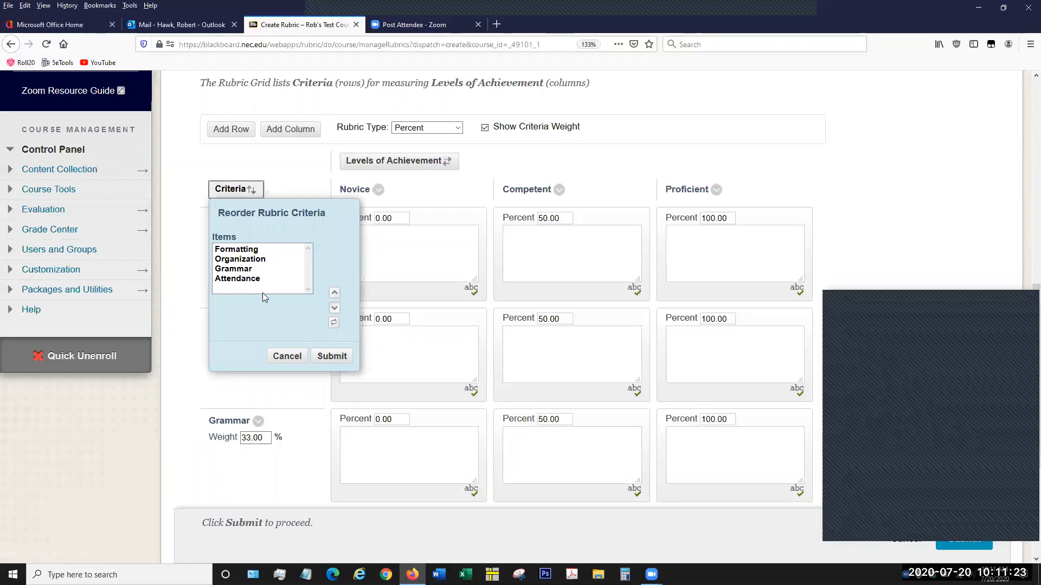
click(265, 252)
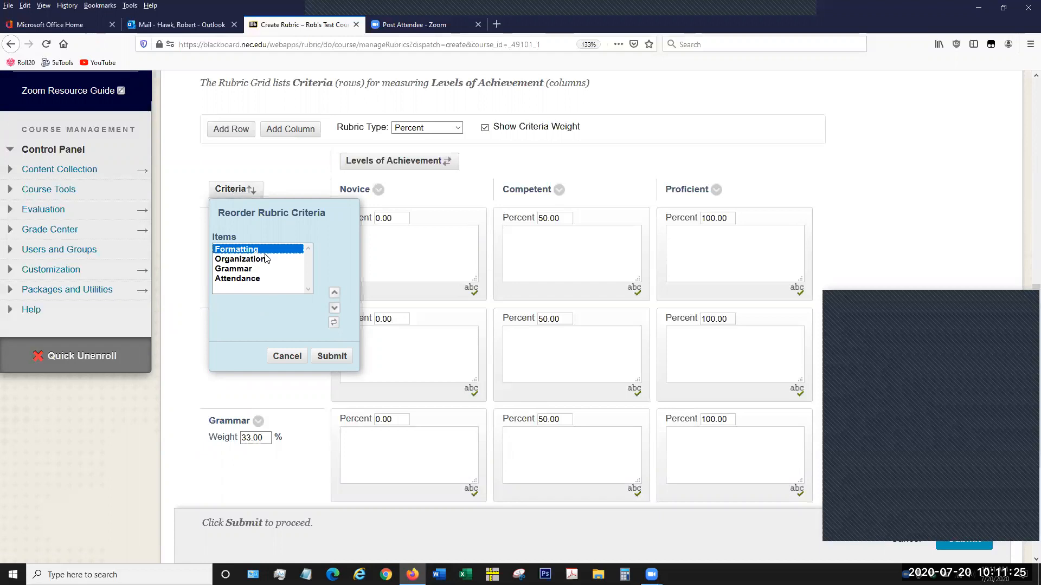
click(335, 310)
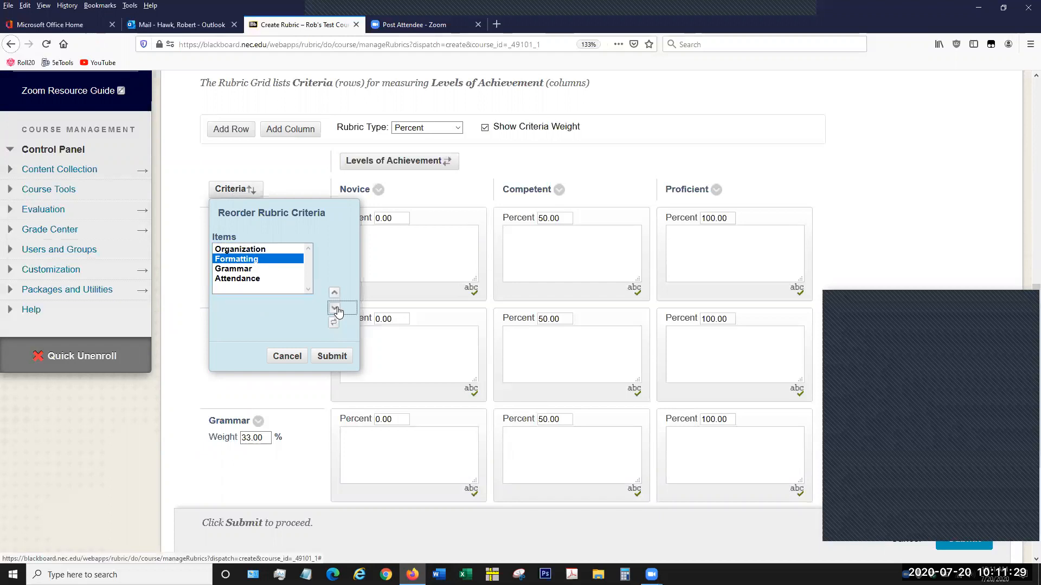
click(336, 309)
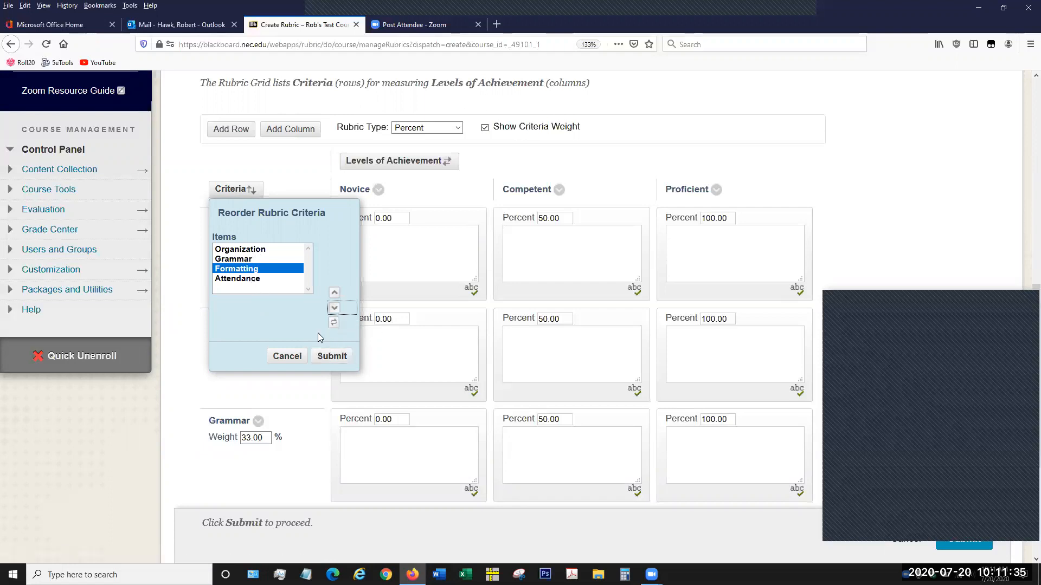
click(325, 358)
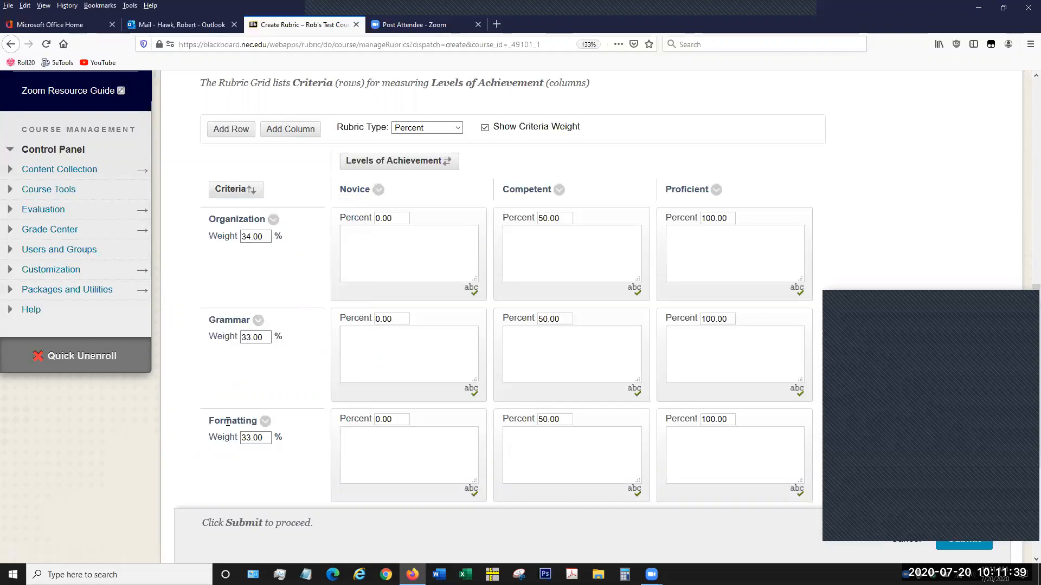
double_click(195, 424)
click(195, 424)
drag(298, 429, 209, 418)
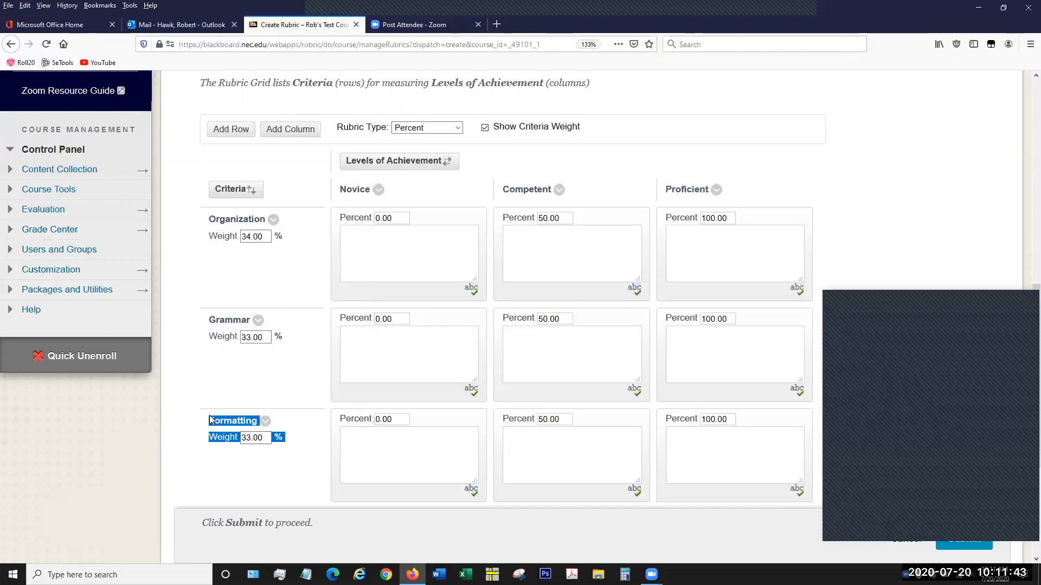
click(195, 425)
scroll(196, 426, down, 2)
scroll(197, 427, up, 2)
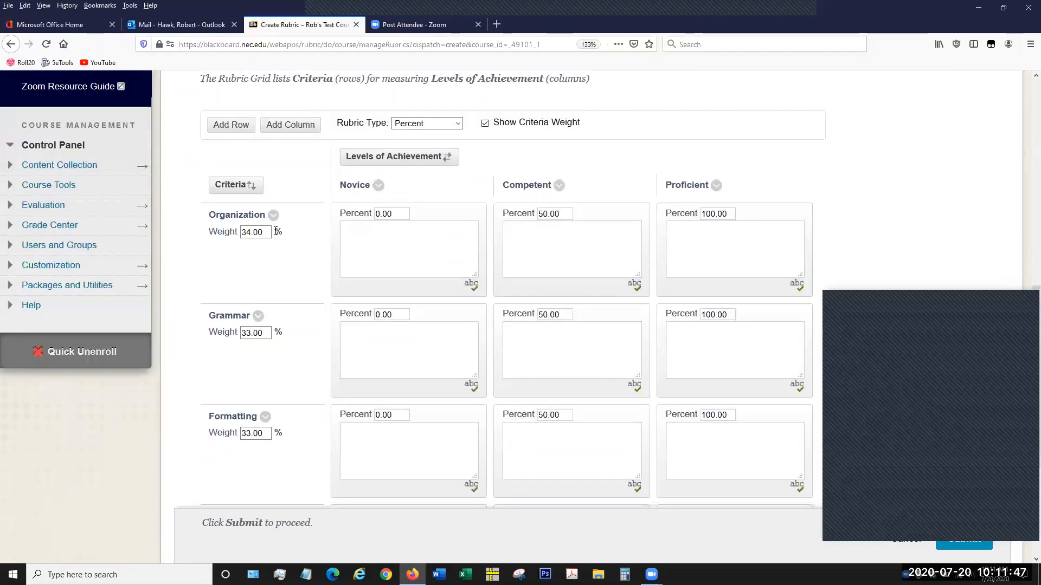
- Reverse the order of the rubric criteria so Attendance comes first and Organization last, and submit it
click(251, 189)
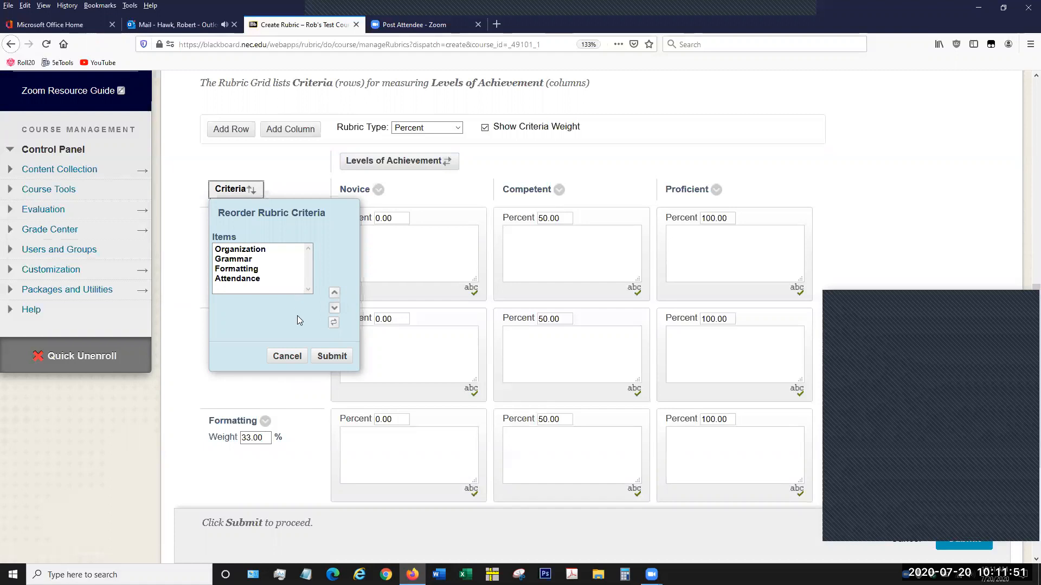
click(337, 327)
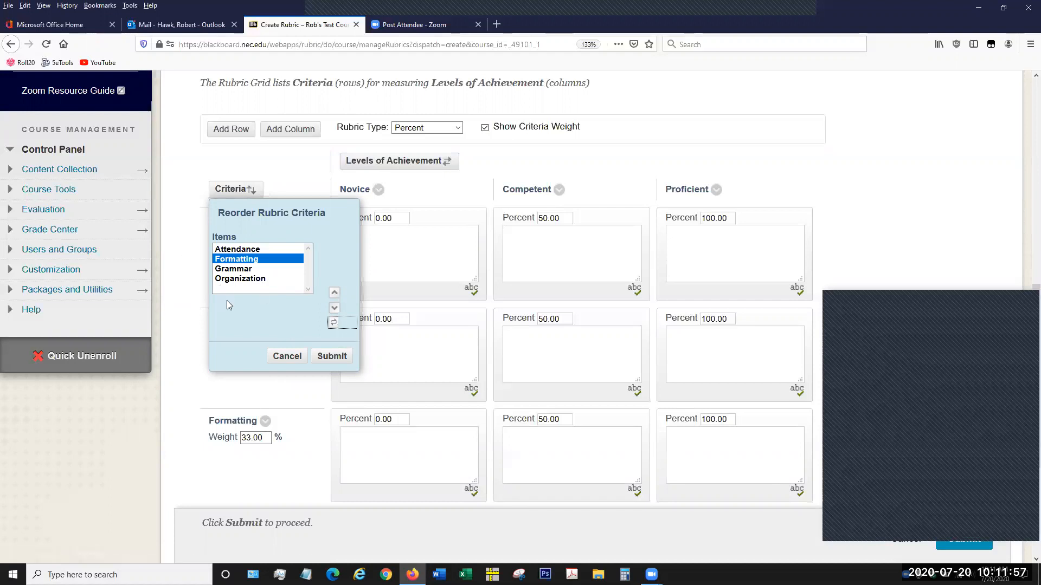
click(325, 354)
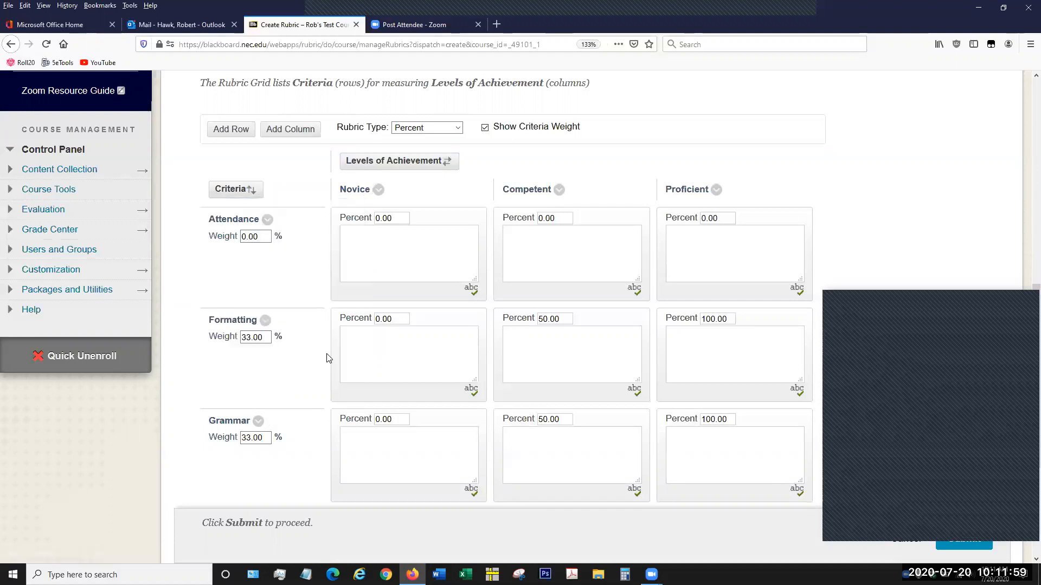
scroll(326, 358, down, 1)
scroll(327, 358, down, 1)
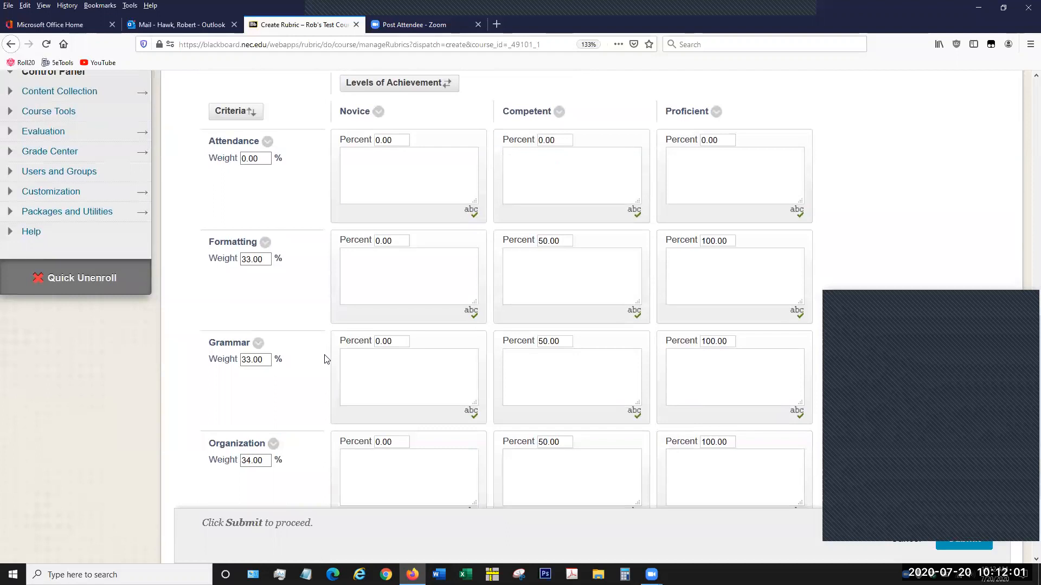
- Reorder the levels of achievement so Competent comes after Proficient, and submit the new order
scroll(326, 358, up, 2)
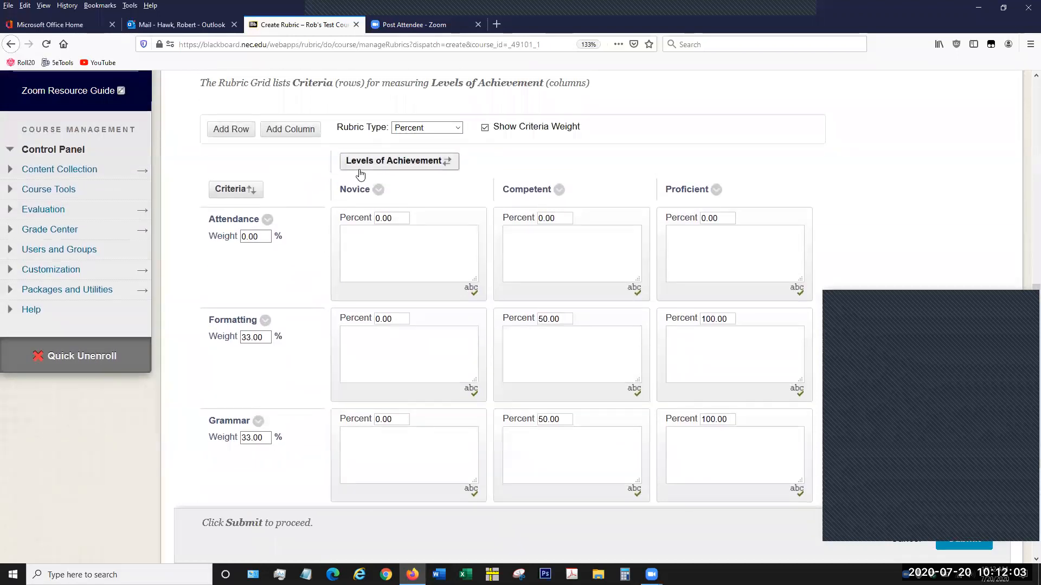
click(413, 162)
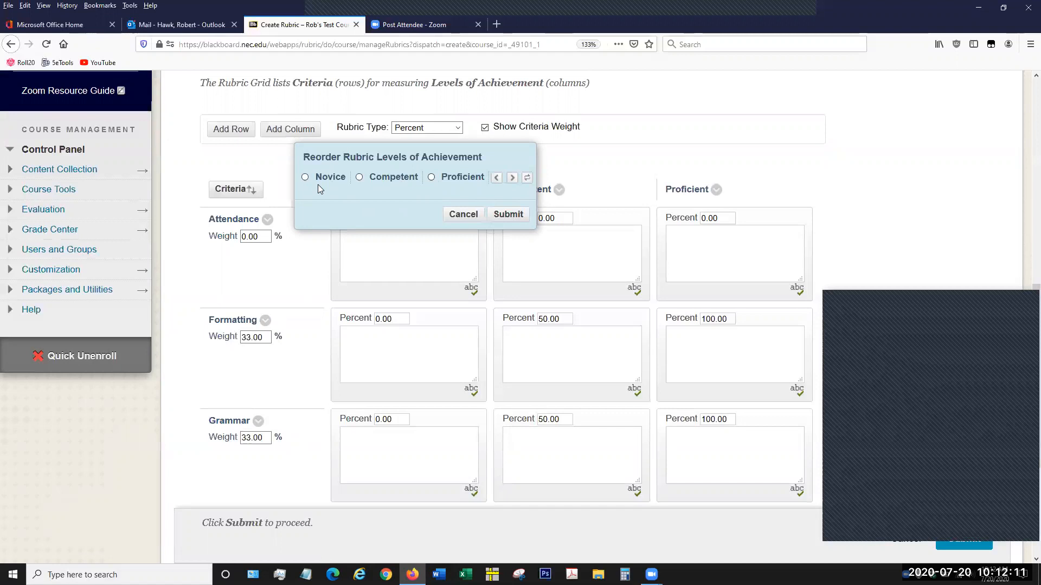
click(358, 177)
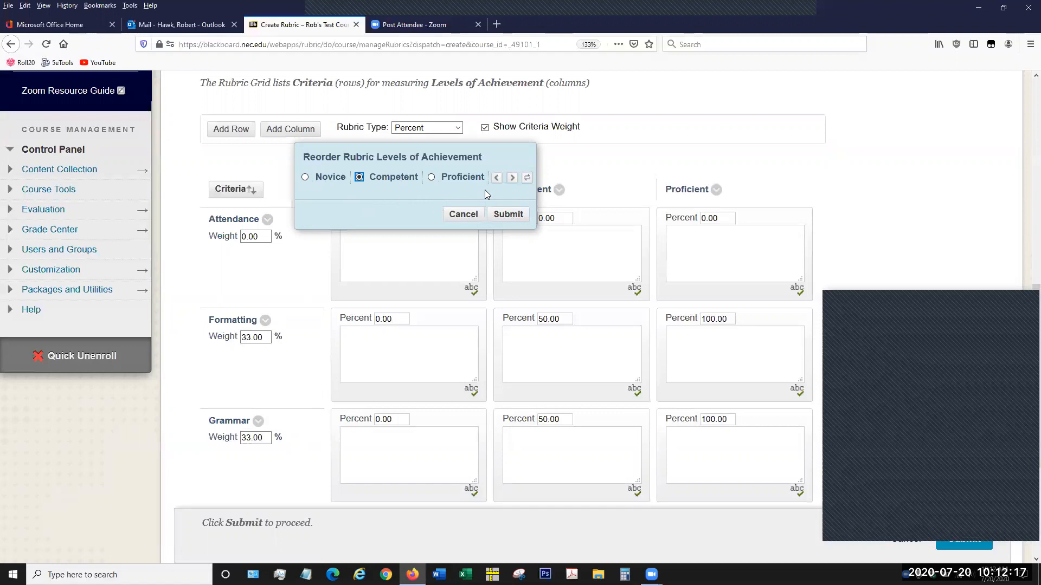
click(512, 179)
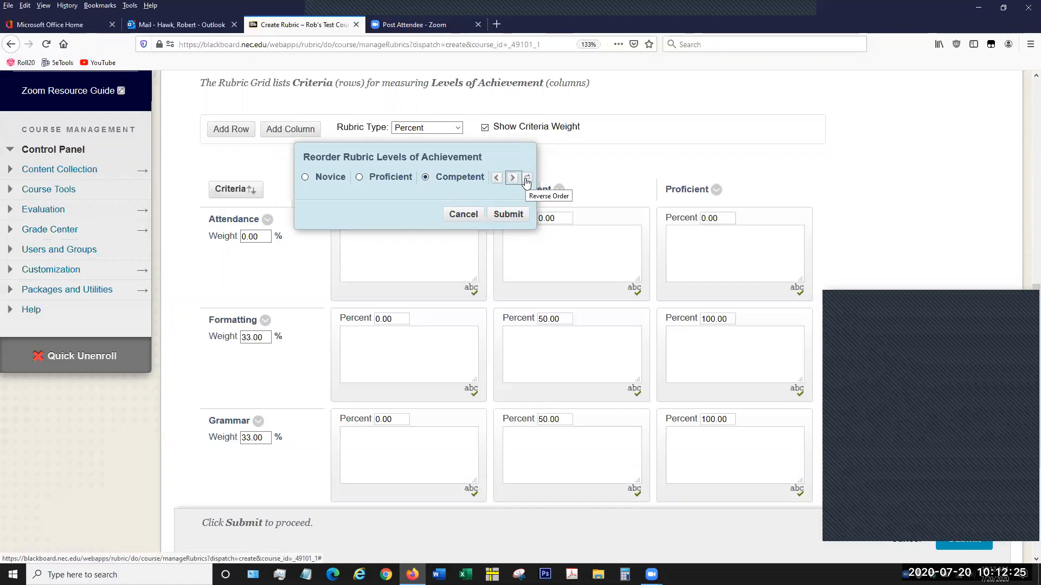
click(508, 214)
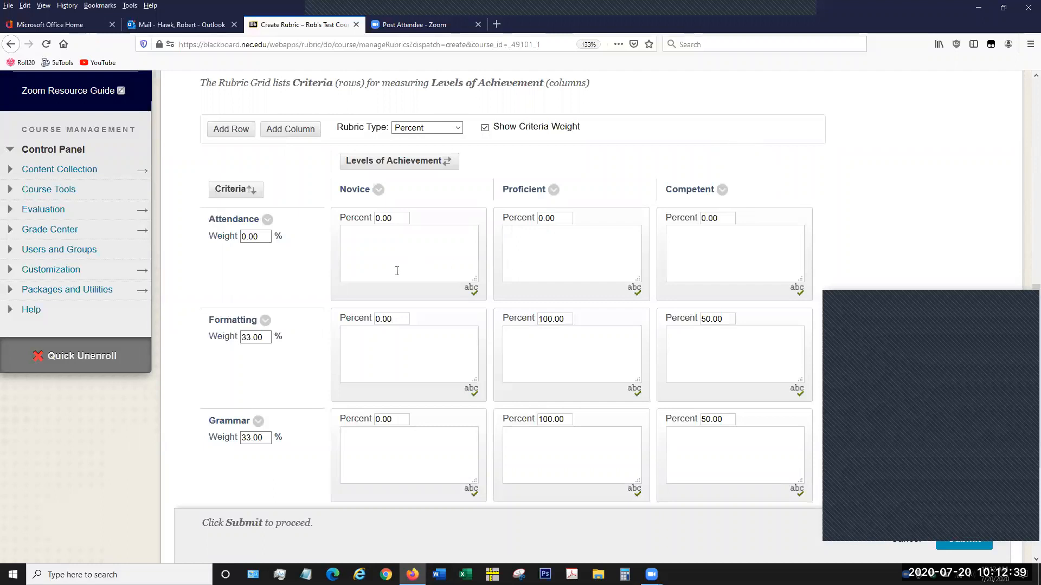
scroll(398, 271, down, 2)
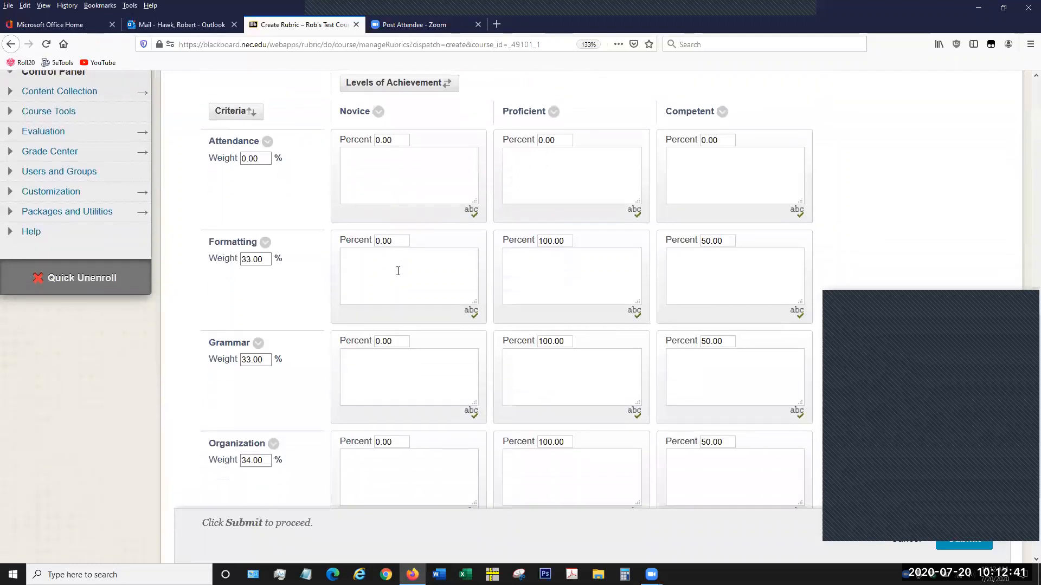
- Enter "reciieve this document" as the description in the Attendance row's Novice cell
click(417, 180)
text(reciieve this document)
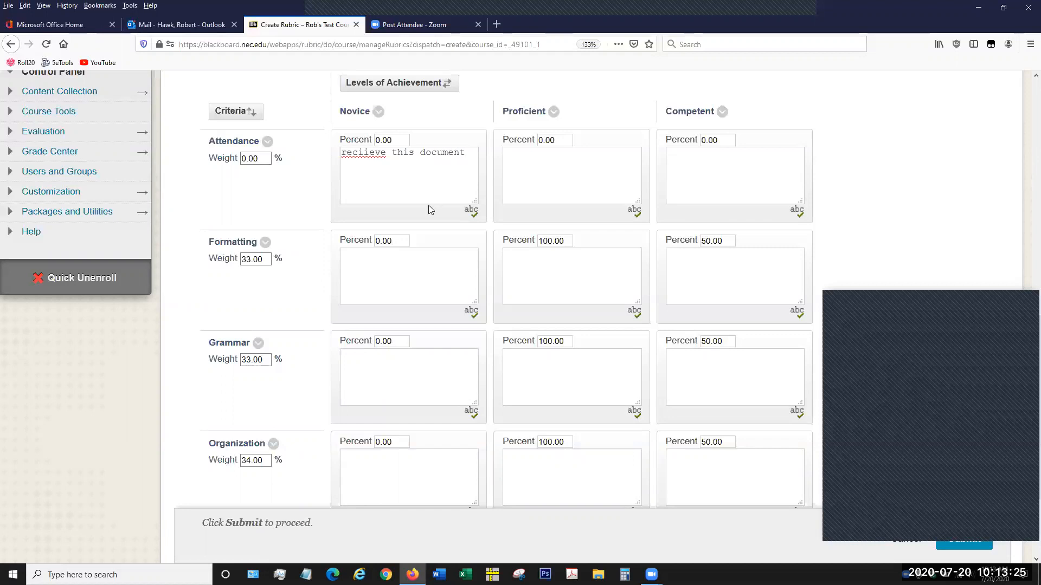
- Correct the misspelled first word of the Attendance row's Novice description to "receive"
click(476, 216)
right_click(377, 155)
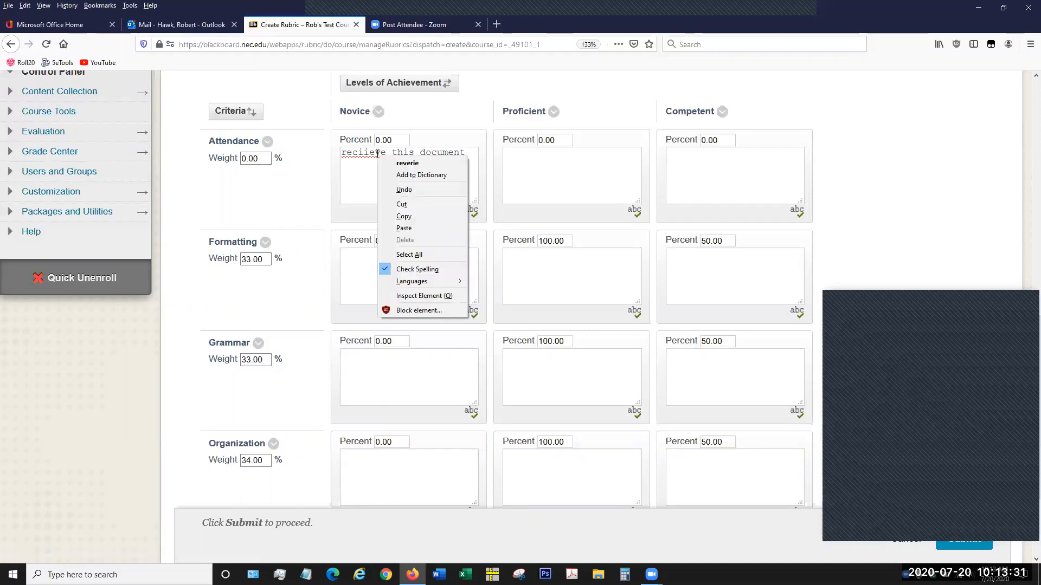
click(407, 164)
double_click(359, 163)
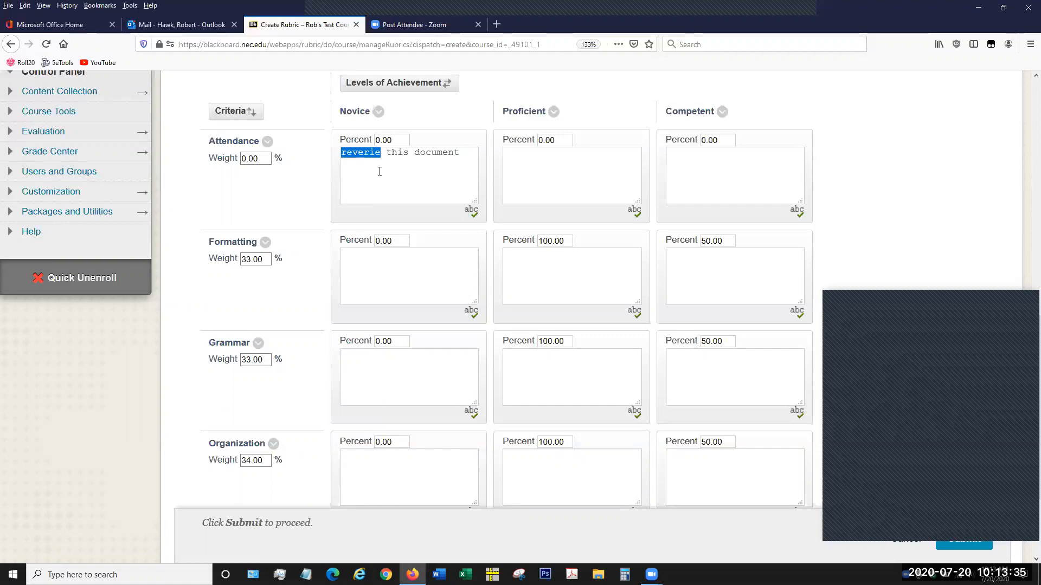
key(BackSpace)
text(receive)
click(571, 180)
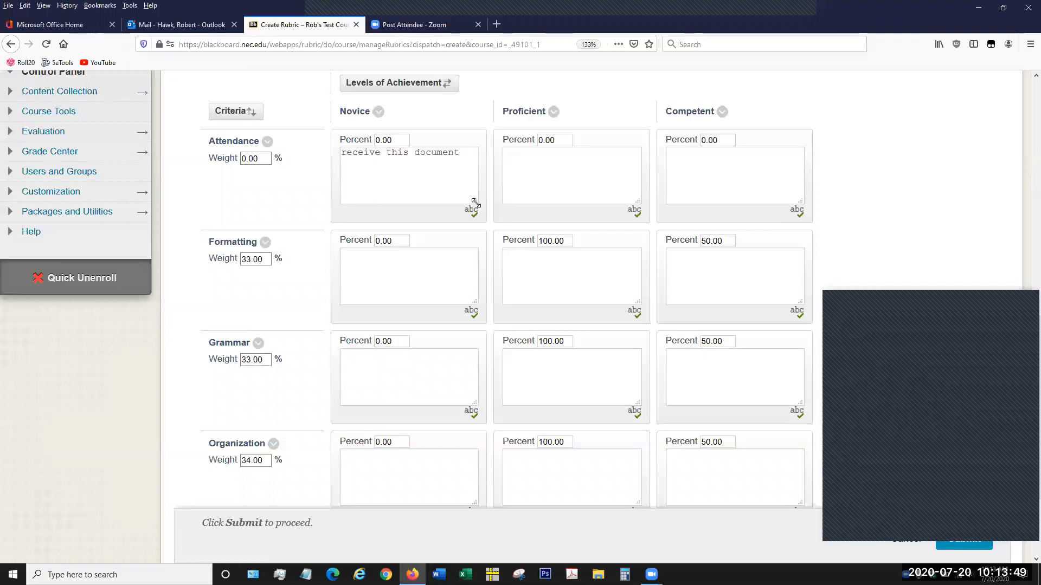
- Enlarge the description box in the Attendance row's Novice cell and shrink it back to a moderate size
drag(475, 203, 562, 311)
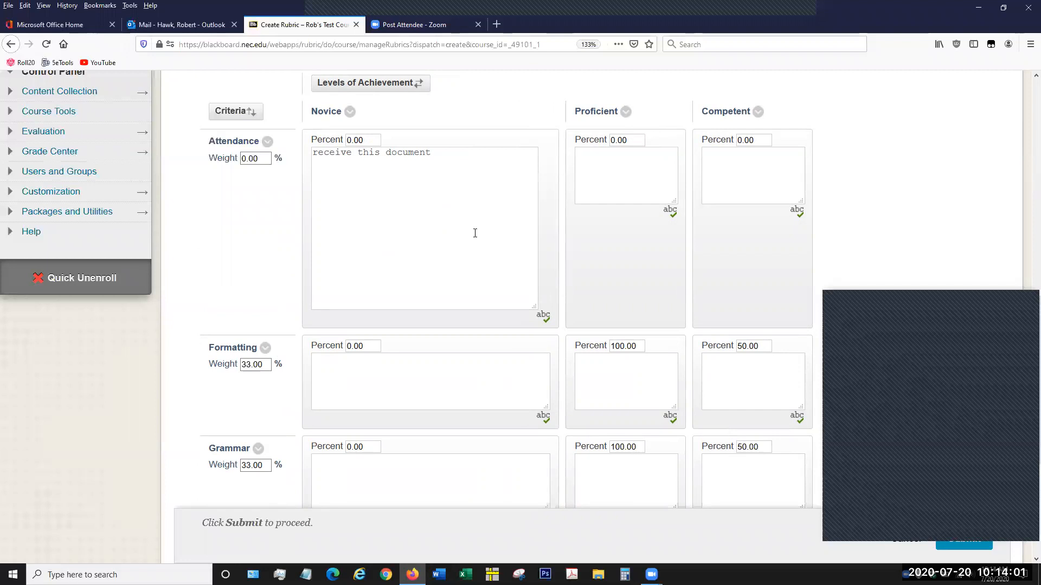
scroll(475, 233, up, 2)
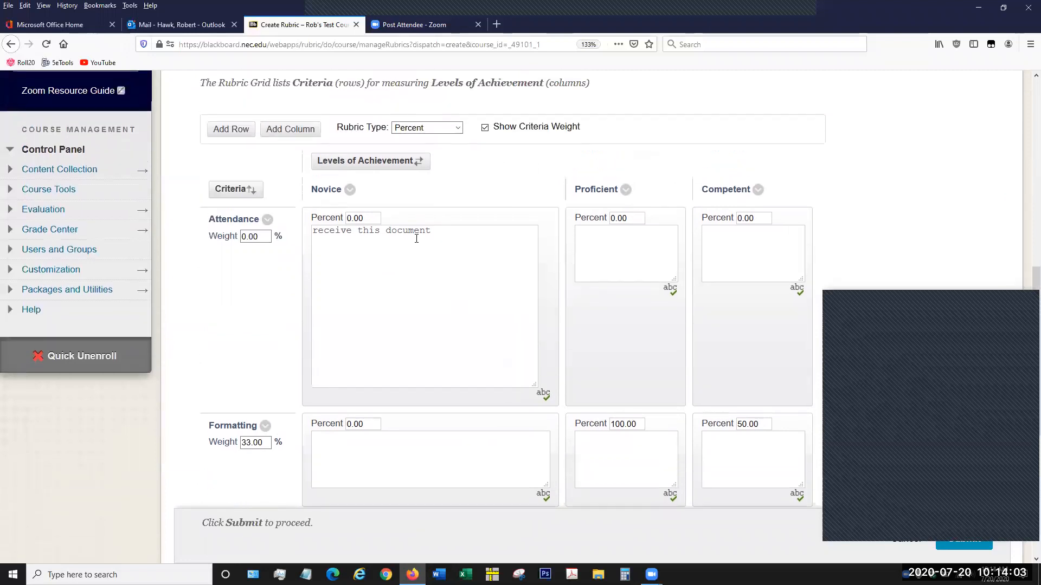
scroll(264, 277, down, 2)
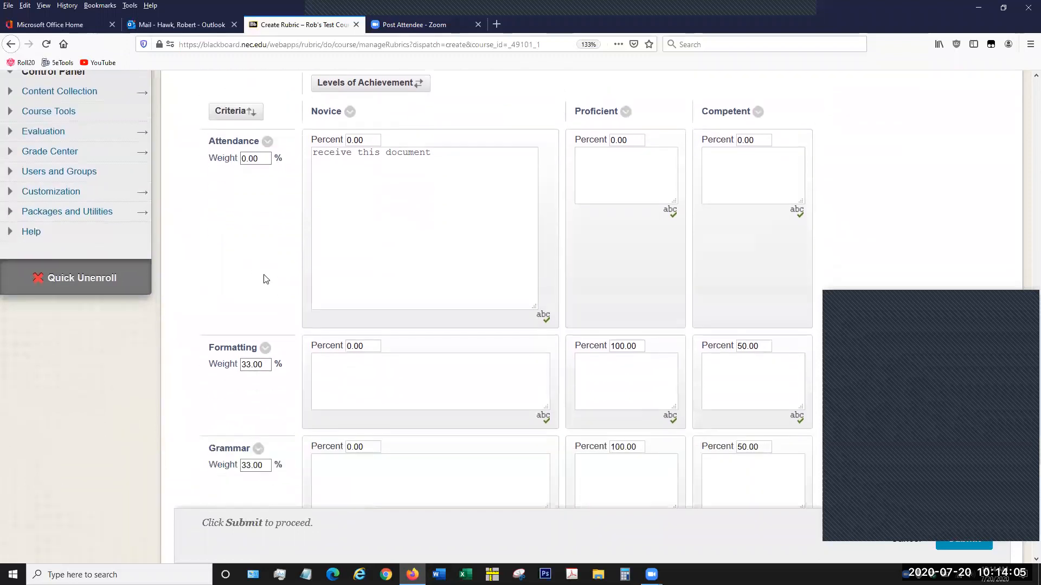
double_click(374, 140)
drag(535, 308, 467, 221)
- Set the Attendance row's percentages to 15 for Proficient and 20 for Competent
drag(390, 141, 358, 137)
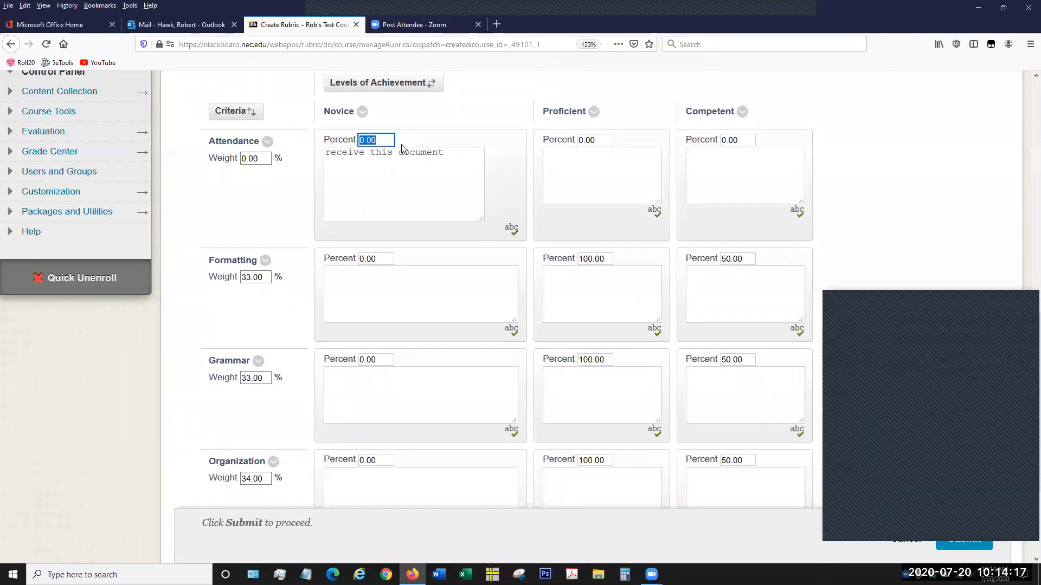
click(601, 139)
drag(600, 139, 577, 140)
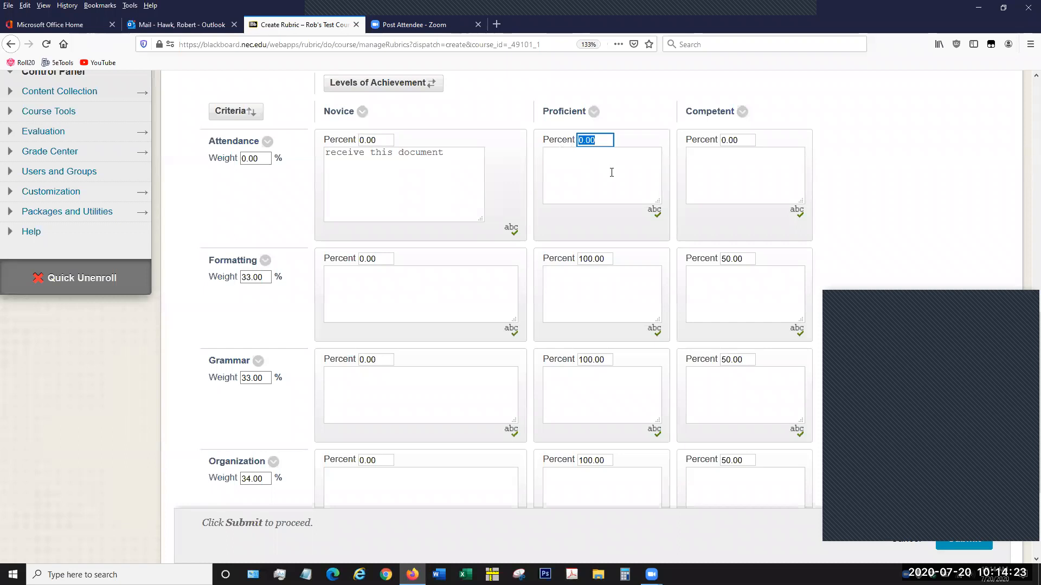
text(15)
double_click(743, 136)
drag(743, 137, 706, 144)
text(20)
click(915, 126)
click(774, 17)
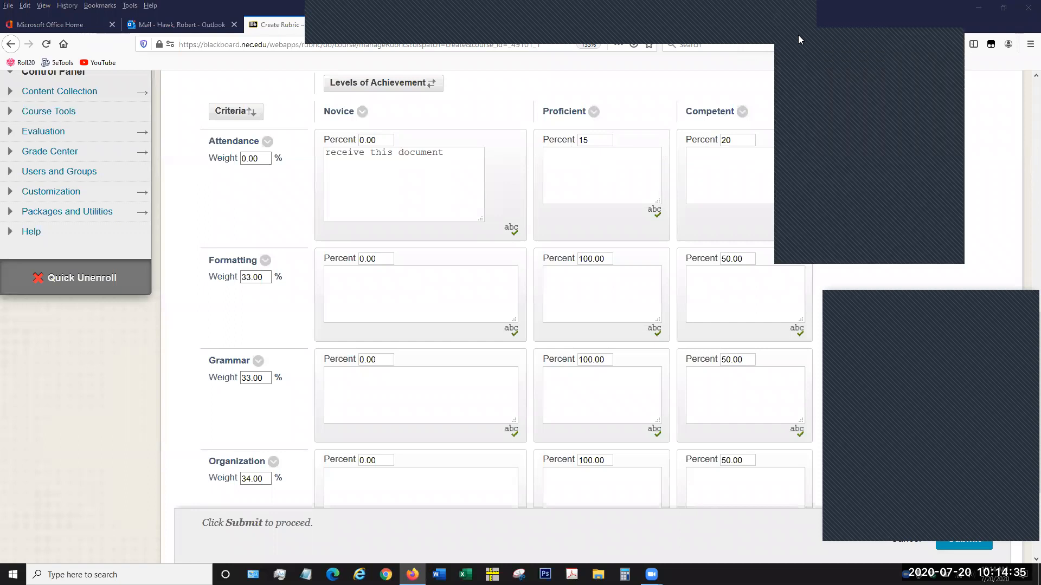
click(798, 34)
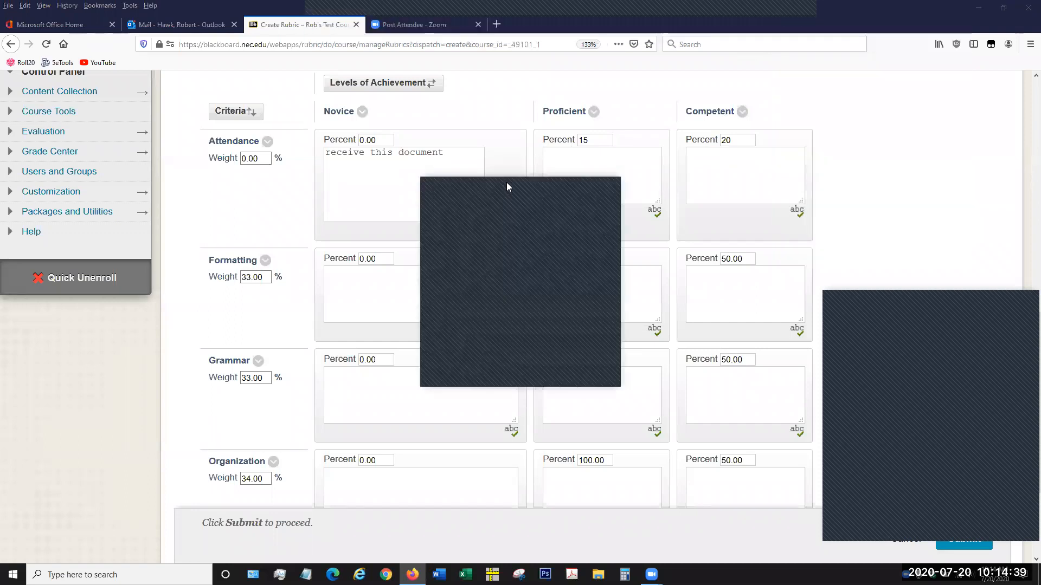
drag(506, 182, 906, 149)
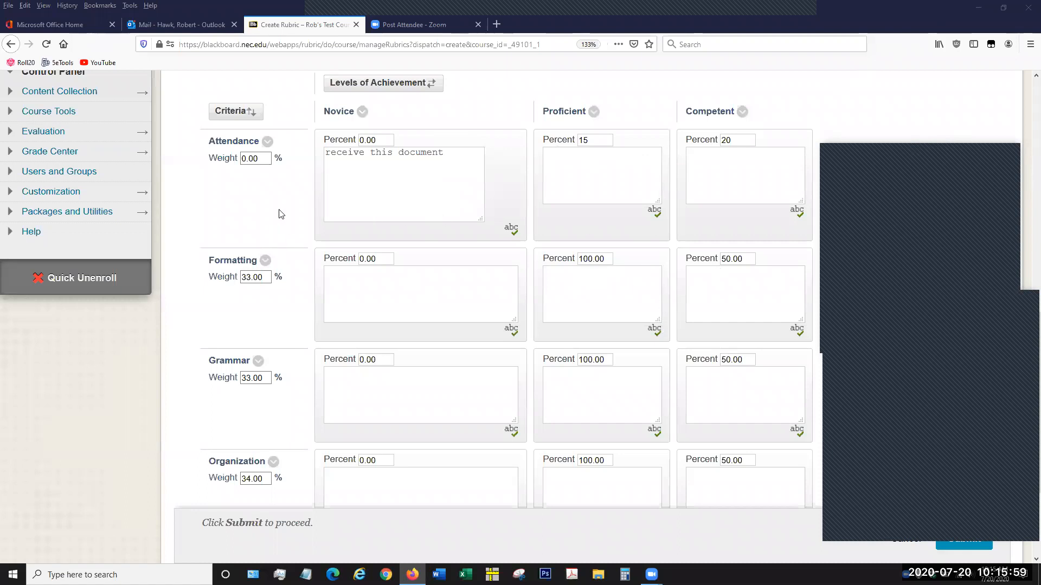
- Check the rubric's total weight and balance the weights evenly across all four criteria
click(263, 157)
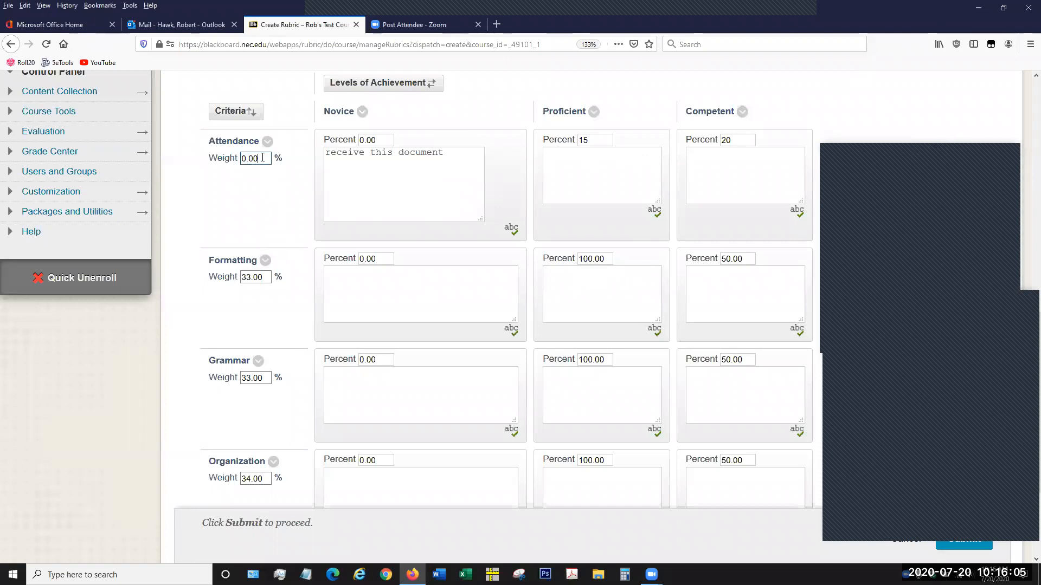
drag(263, 158, 233, 159)
scroll(339, 263, down, 2)
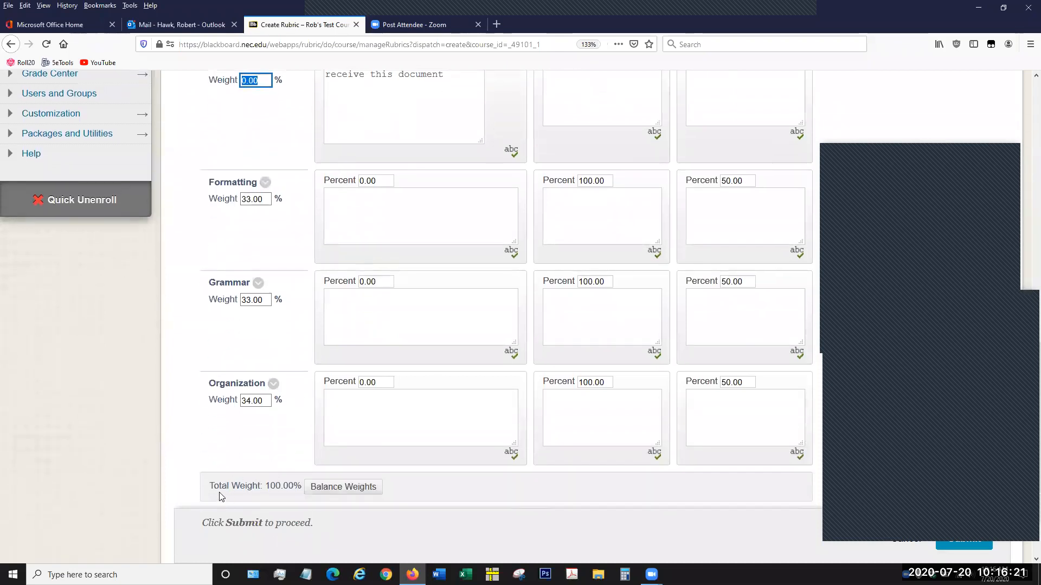
drag(210, 486, 303, 487)
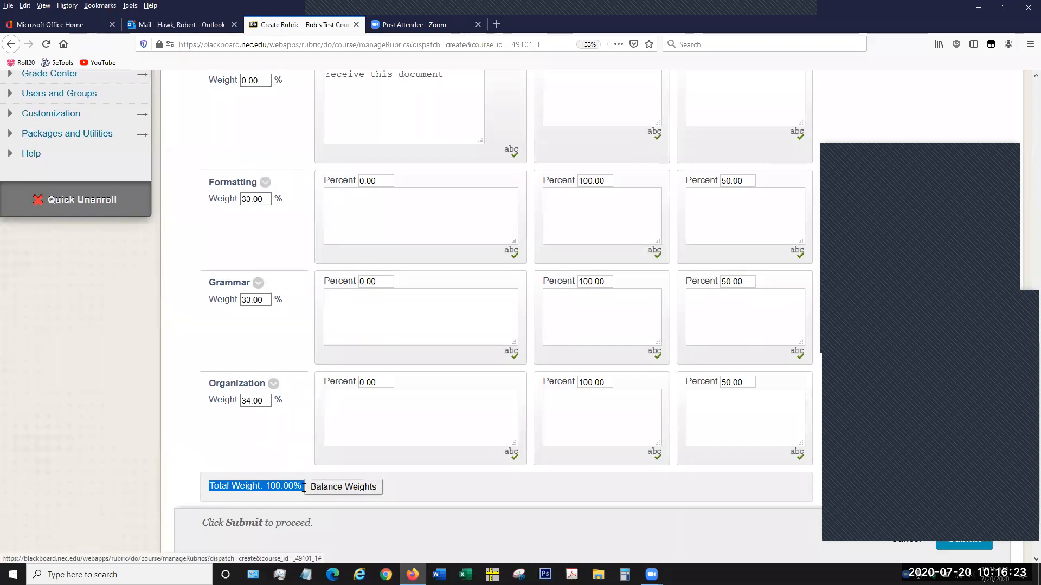
click(423, 487)
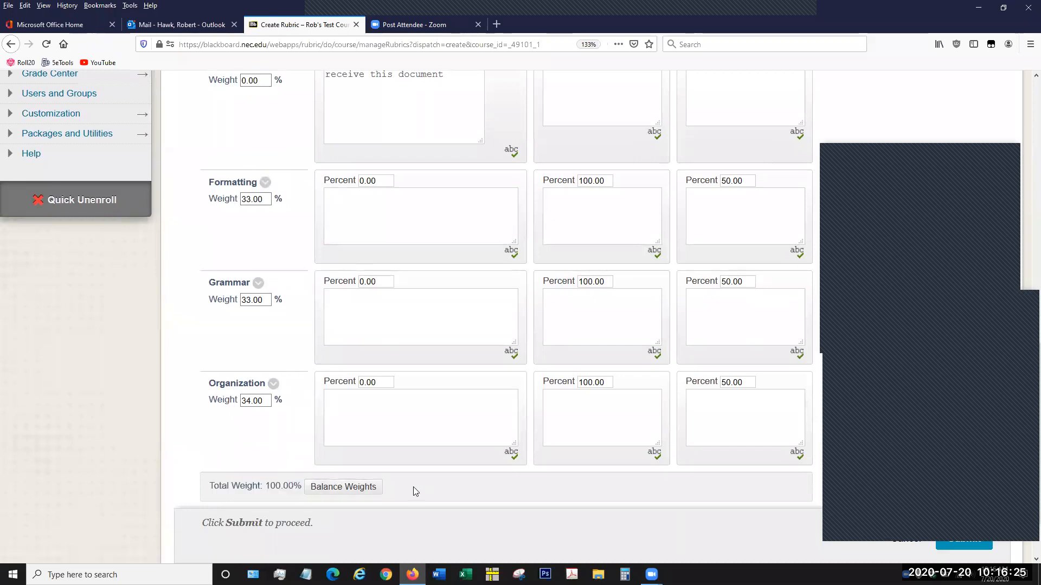
click(367, 491)
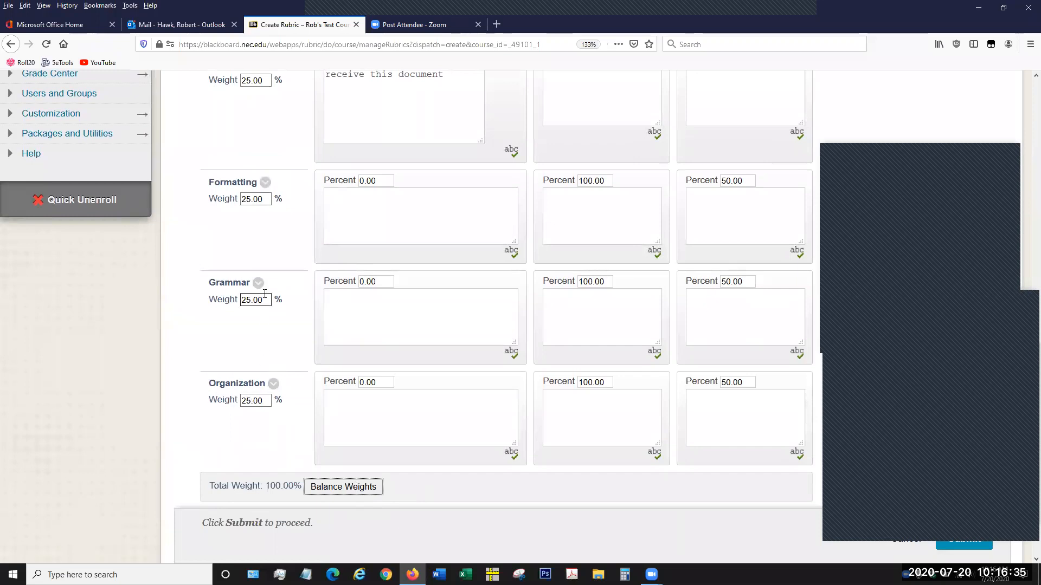
- Review the balanced weight of each criterion and the total weight below the rubric grid
scroll(267, 168, up, 2)
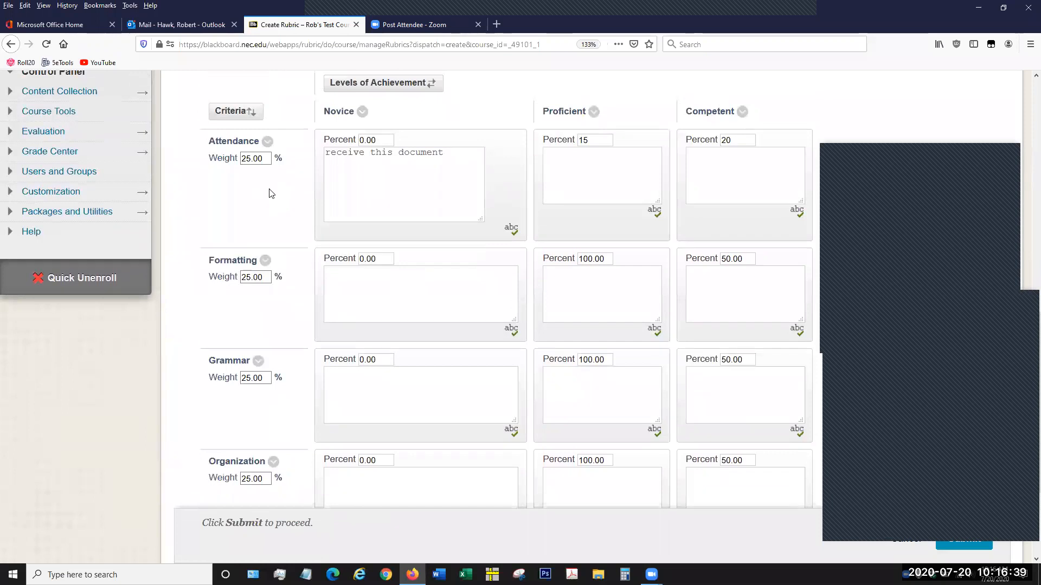
scroll(268, 203, down, 1)
scroll(268, 204, down, 1)
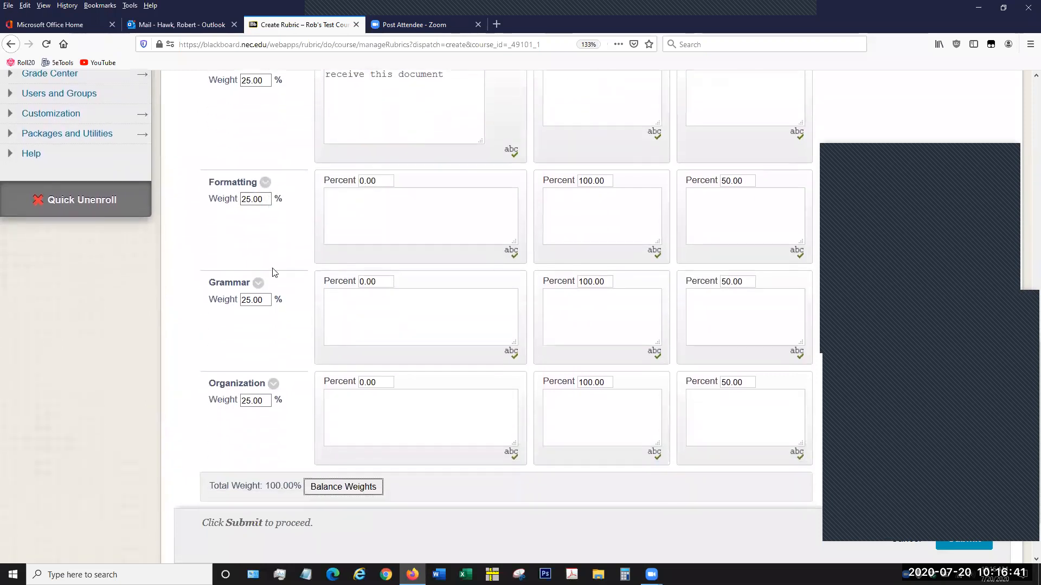
double_click(278, 484)
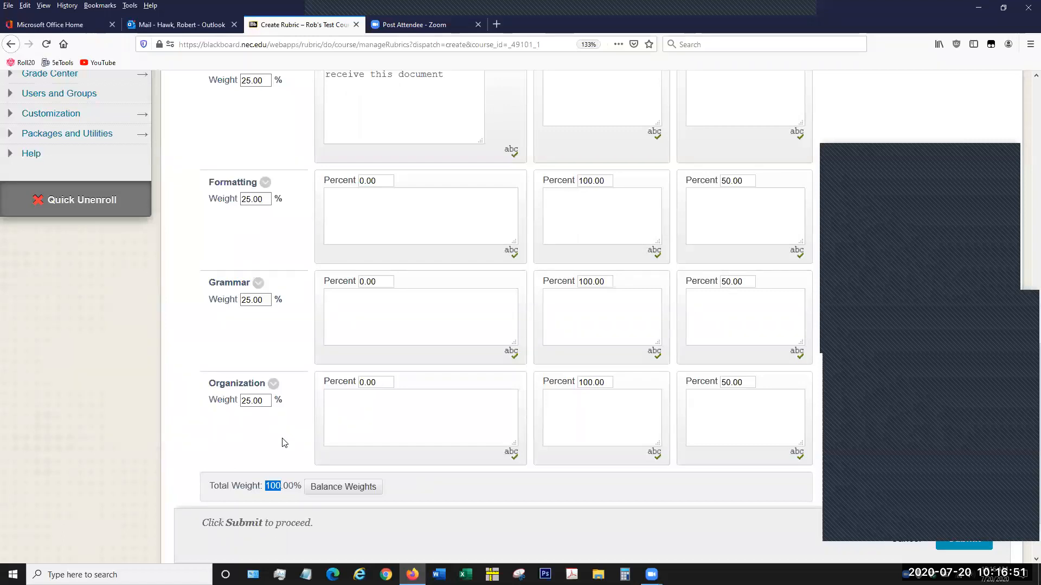
scroll(282, 442, up, 2)
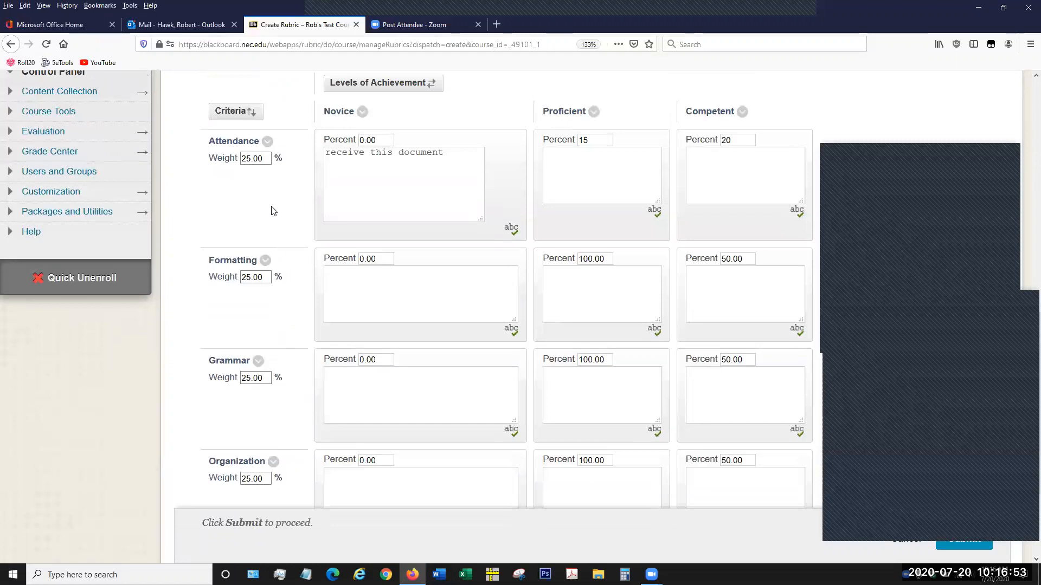
scroll(272, 450, down, 2)
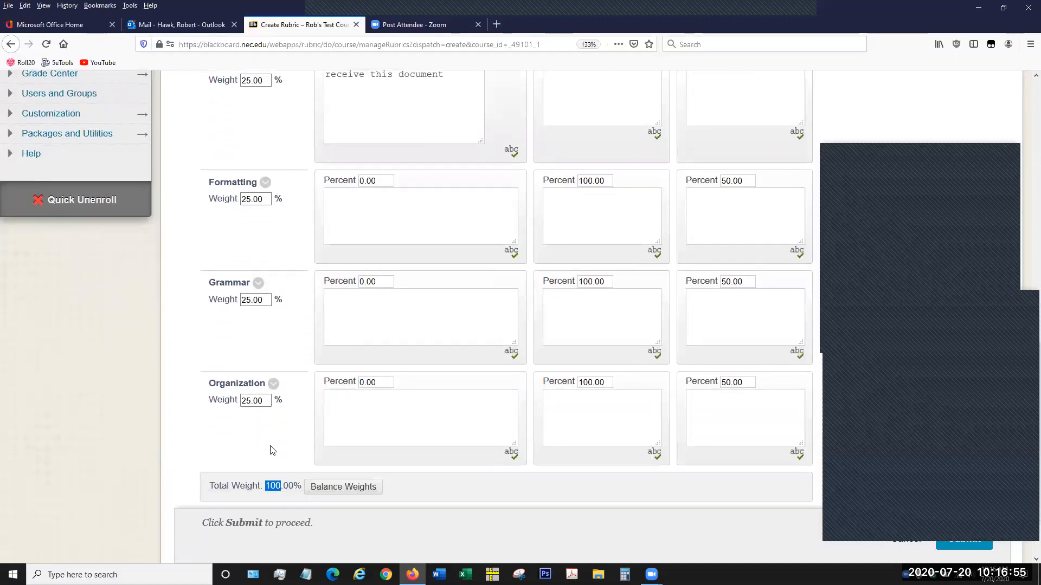
click(275, 450)
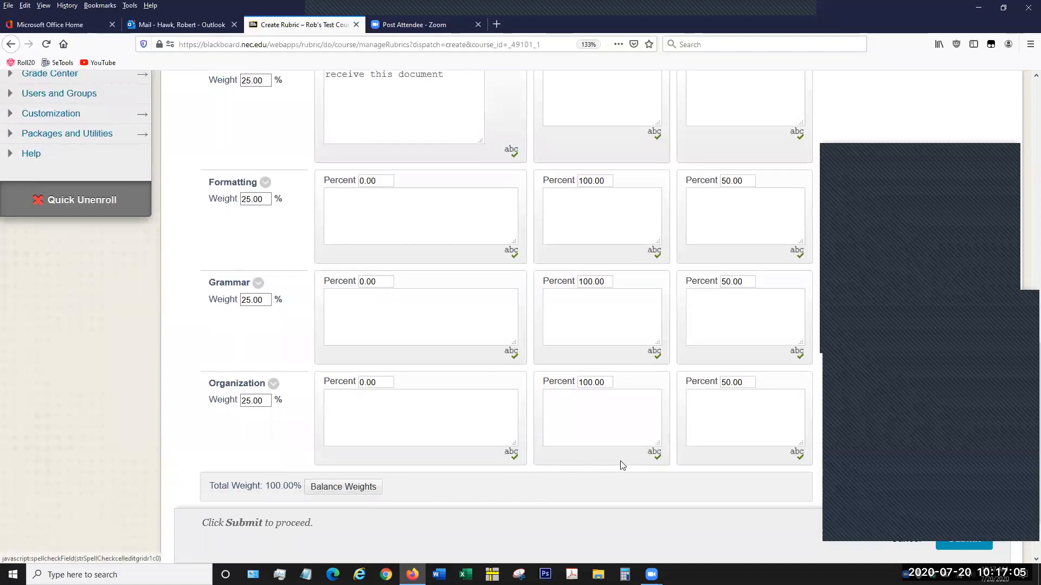
- Try to submit the rubric and dismiss the notice
scroll(622, 466, up, 4)
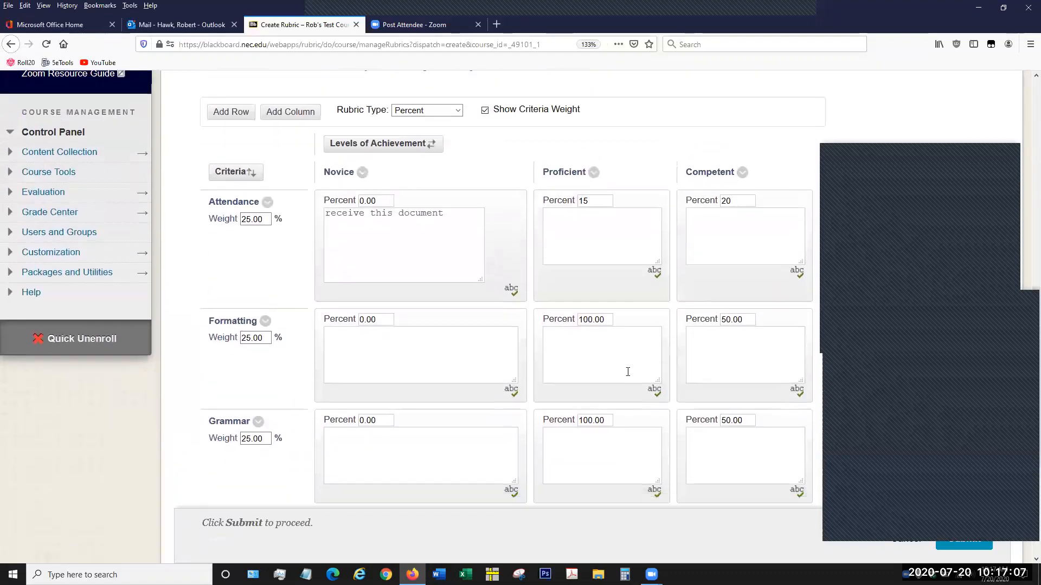
scroll(628, 372, down, 2)
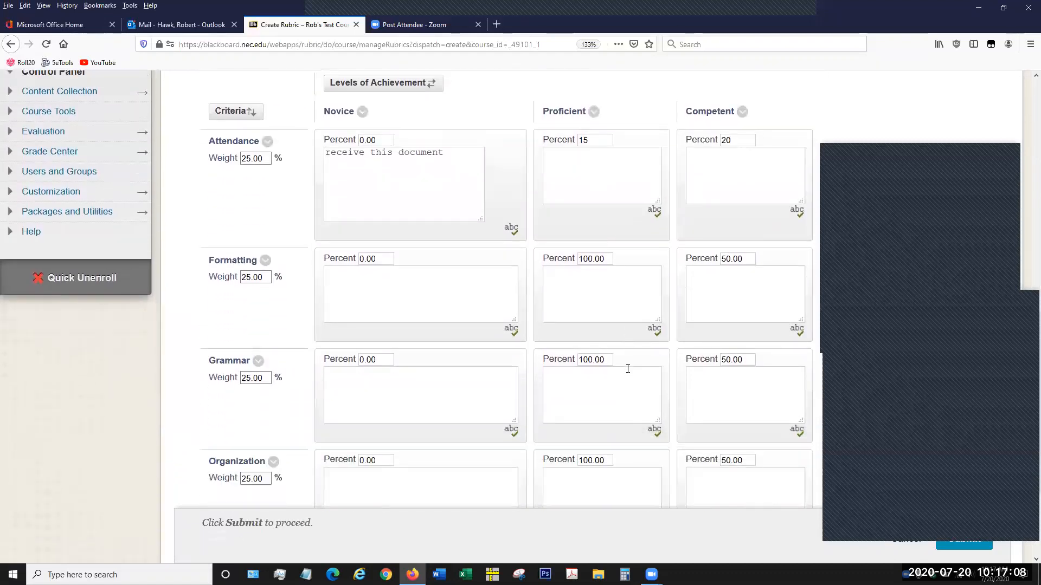
click(962, 546)
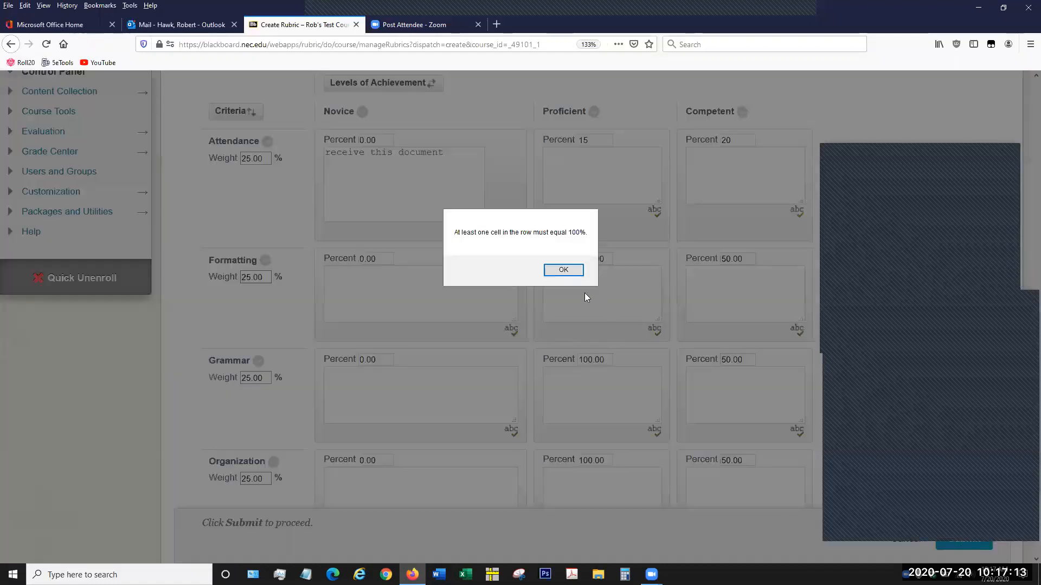
click(563, 270)
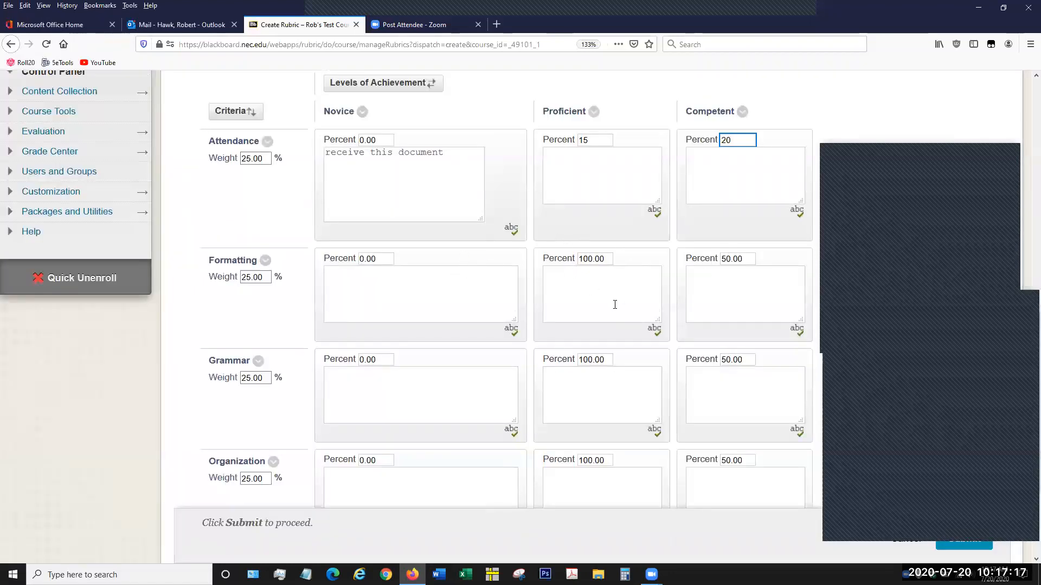
- Set the Attendance row's Novice percentage to 100 and submit the rubric
click(723, 144)
double_click(731, 142)
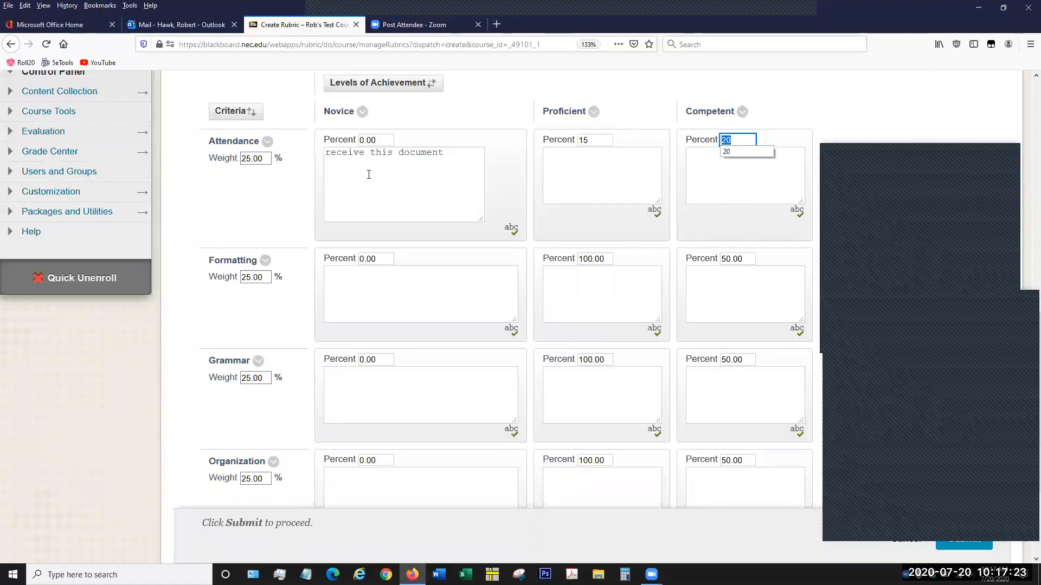
drag(383, 139, 346, 131)
text(100)
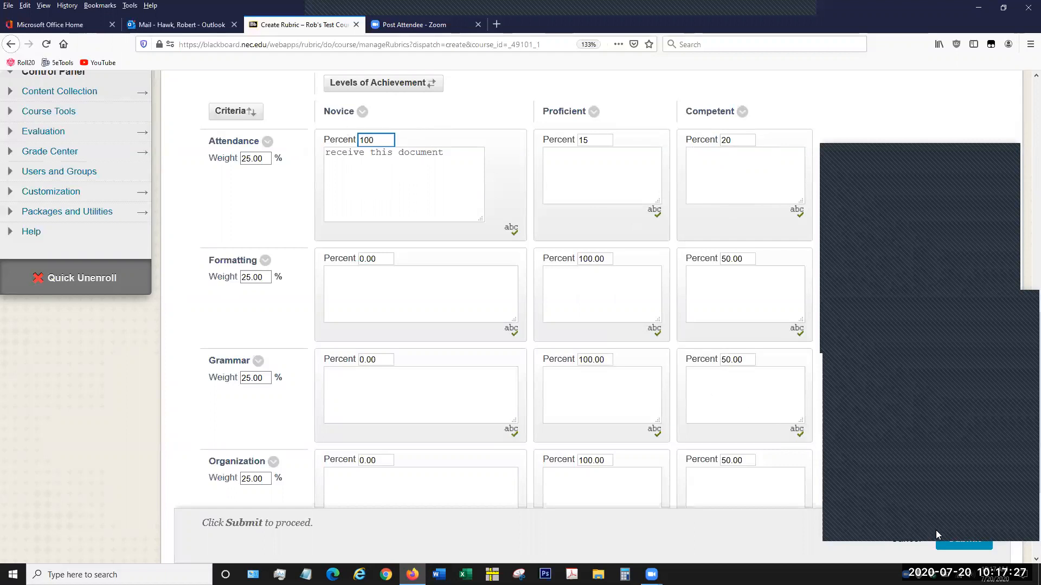
click(956, 542)
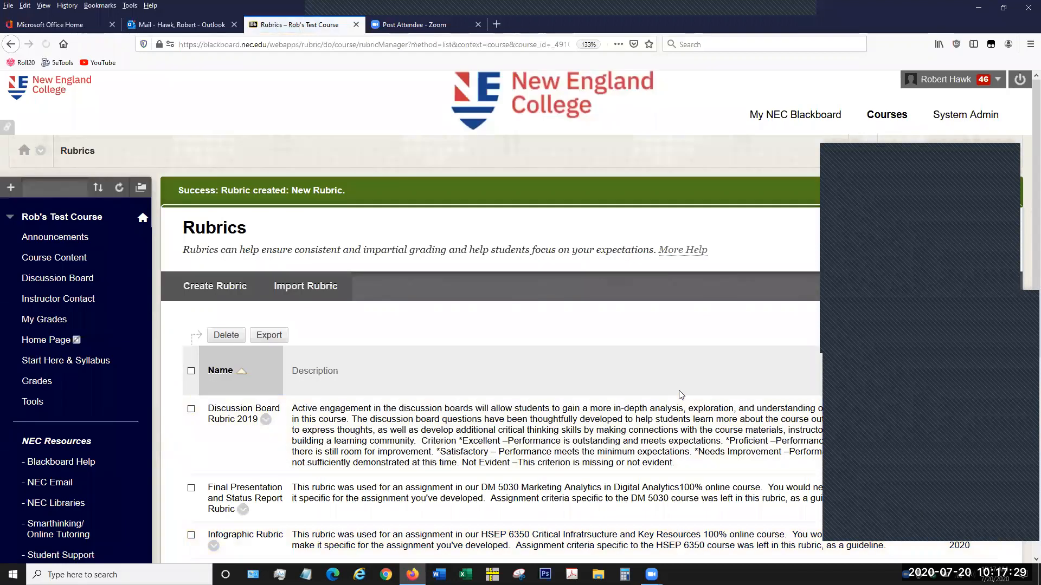
- Find New Rubric in the course's rubrics list and open it for viewing
scroll(593, 322, down, 4)
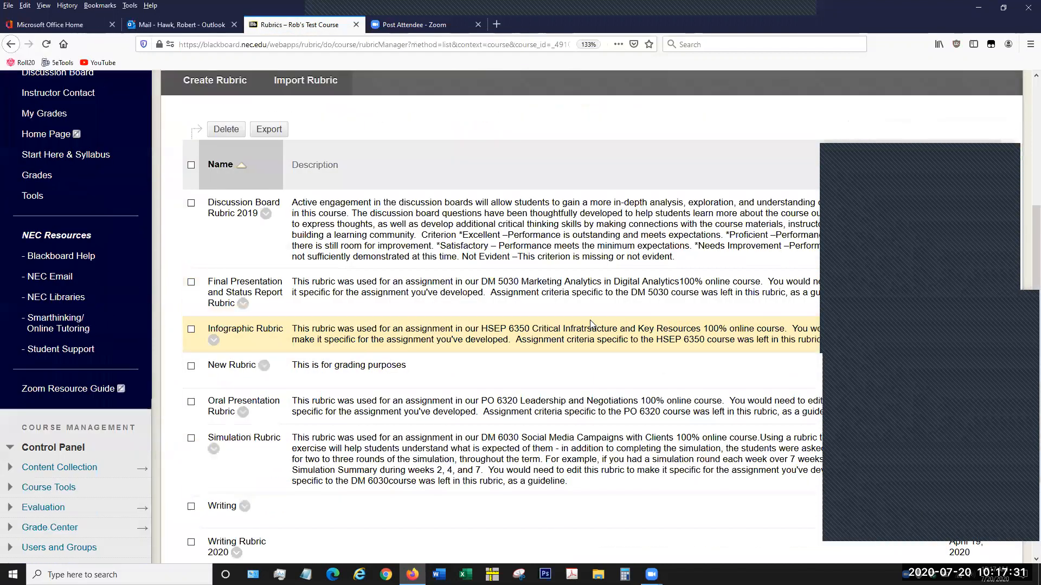
scroll(591, 323, down, 3)
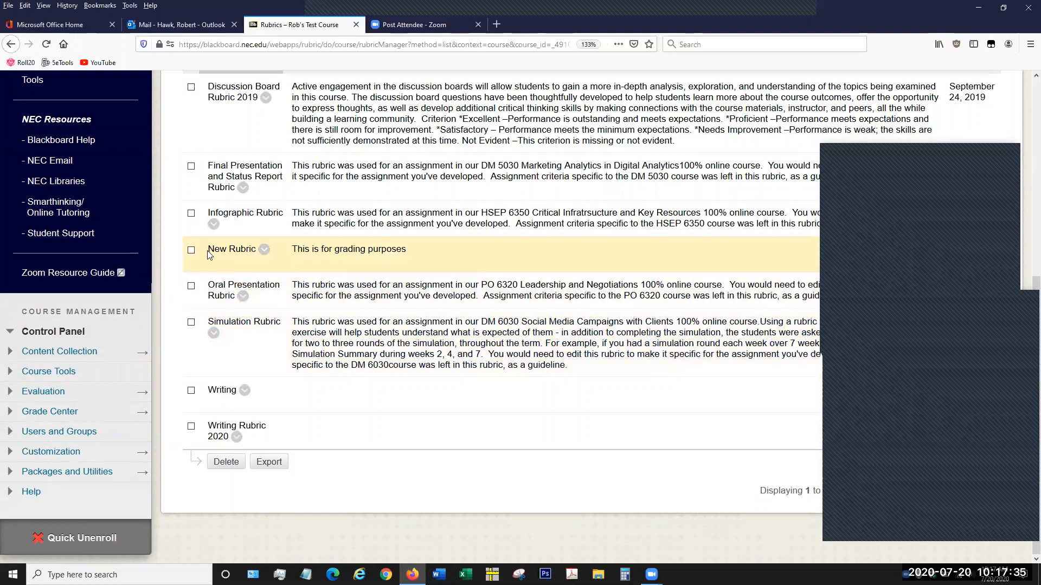
scroll(256, 262, up, 2)
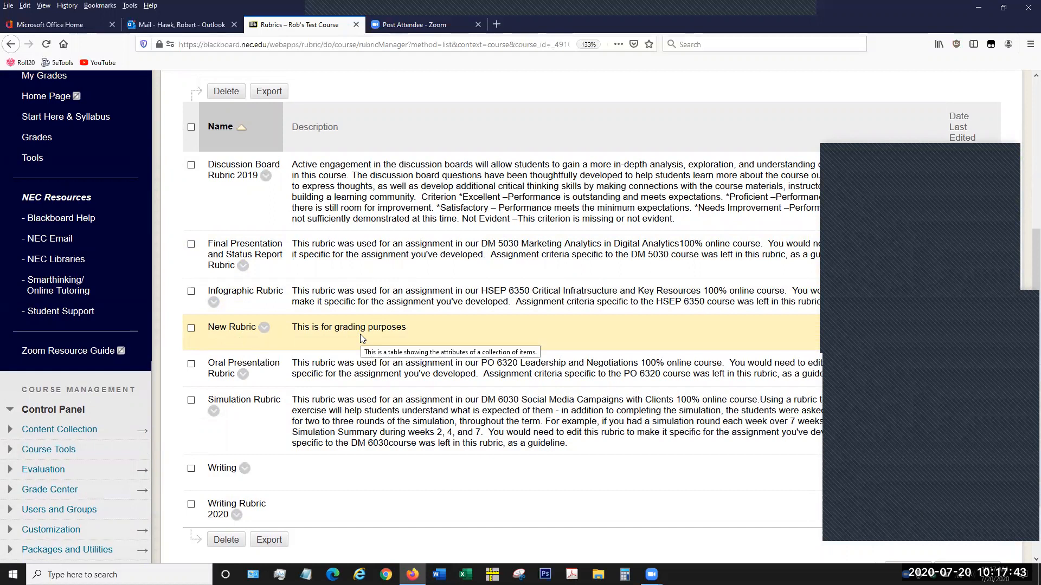
click(264, 328)
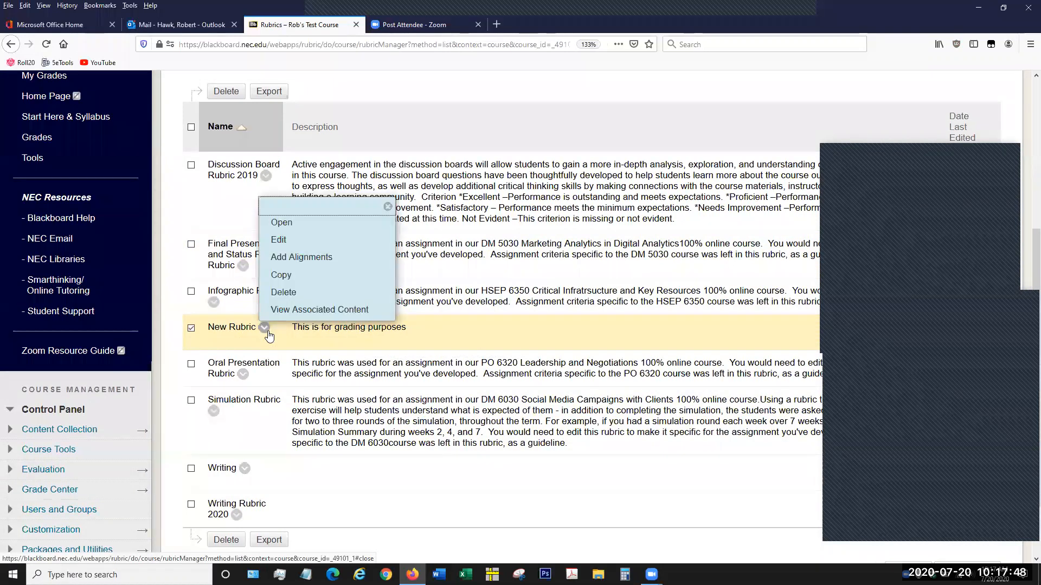
click(288, 225)
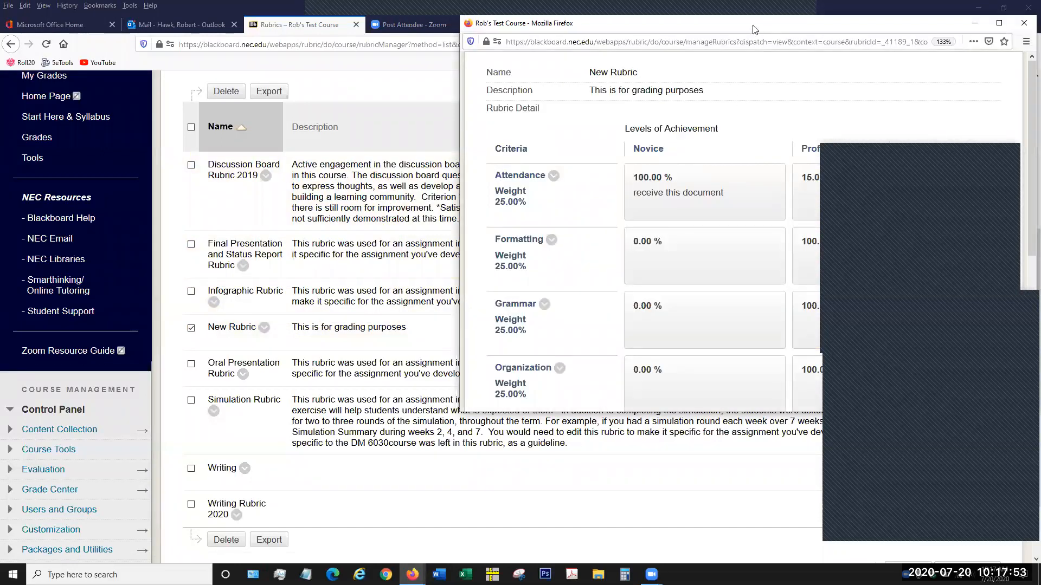
- Review the criteria, weights and percentages of the saved New Rubric in its separate window, and close it
drag(756, 27, 450, 45)
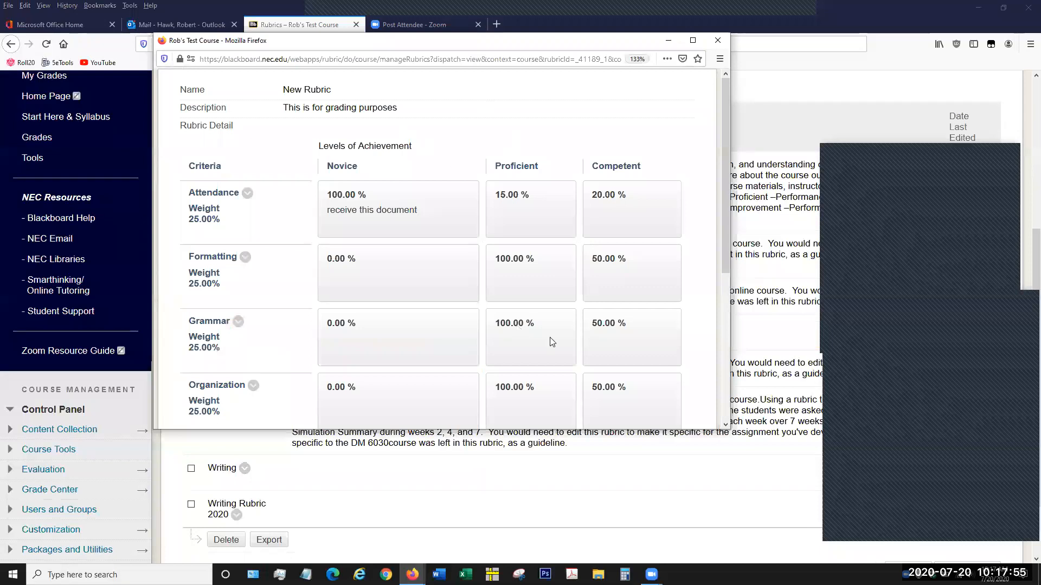
scroll(678, 372, down, 3)
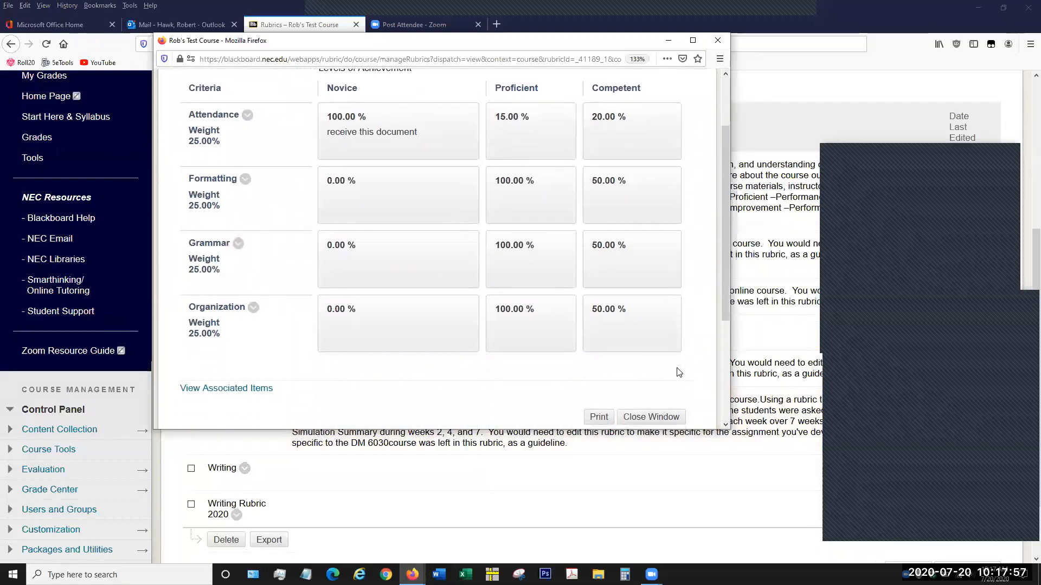
click(651, 422)
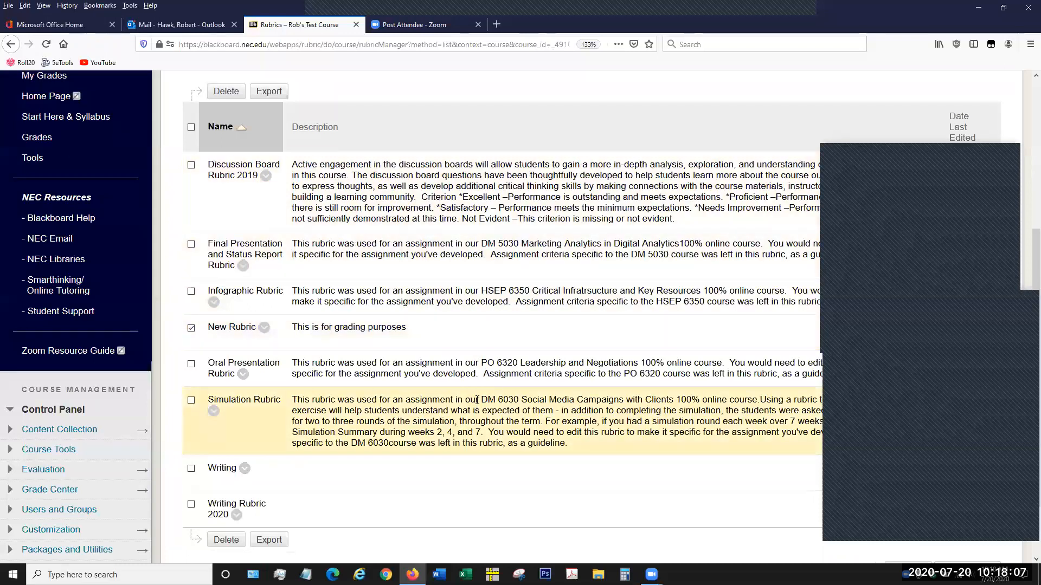
- Look through the course's rubrics list and check the actions available for Discussion Board Rubric 2019
scroll(445, 398, up, 2)
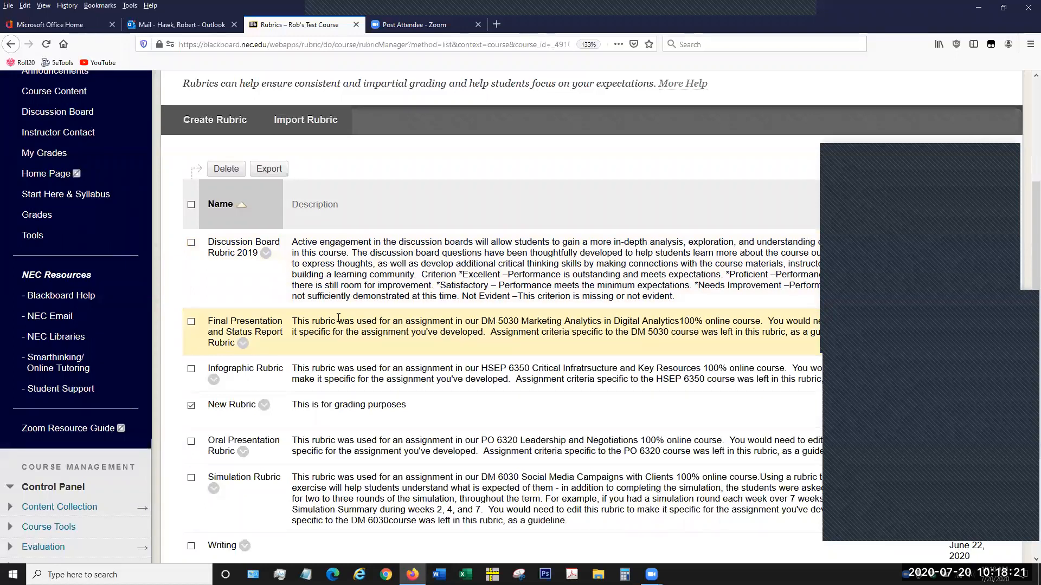
scroll(368, 287, down, 3)
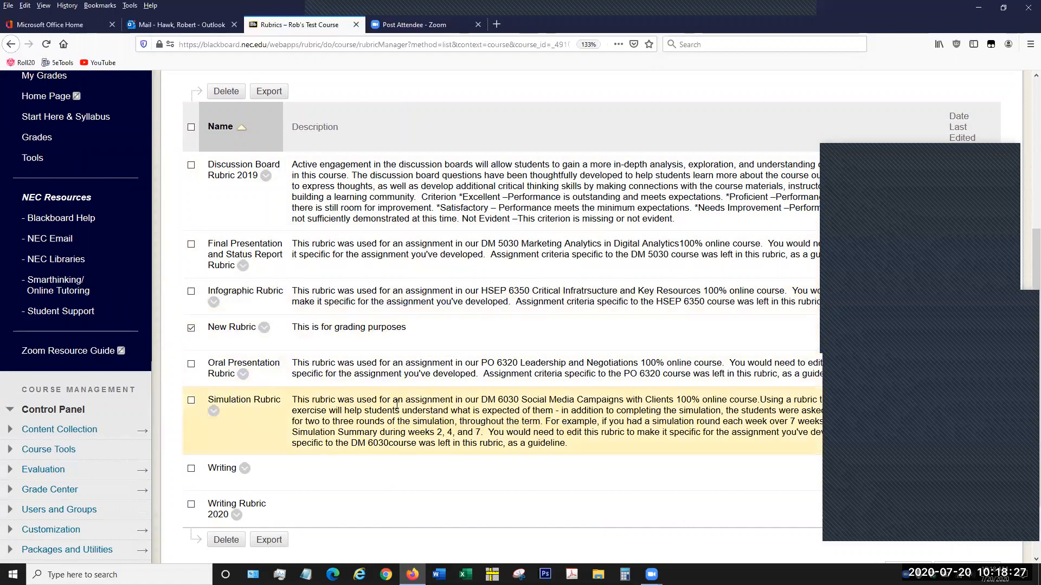
scroll(396, 405, up, 2)
scroll(405, 383, down, 1)
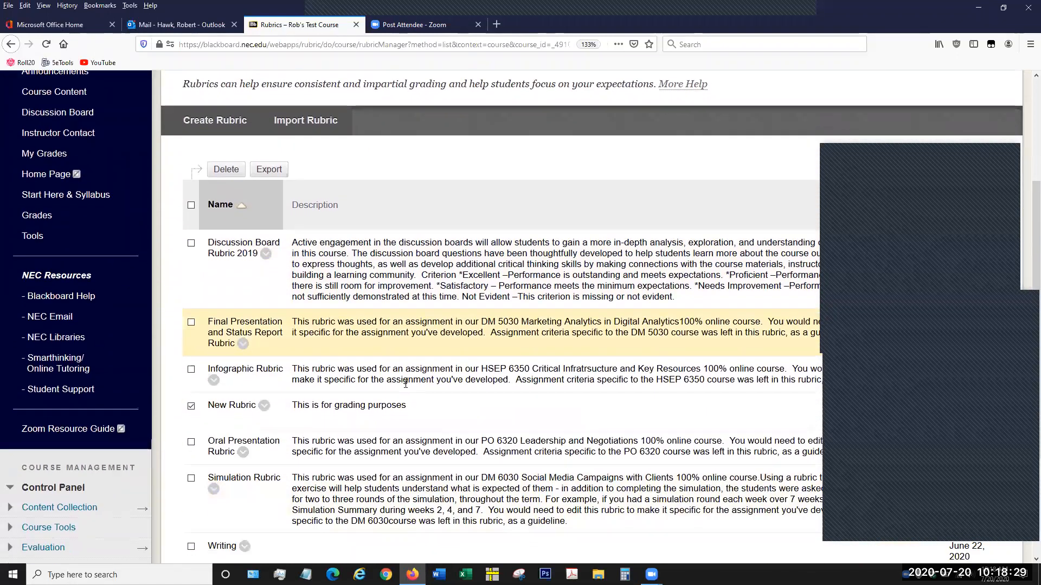
scroll(406, 384, down, 3)
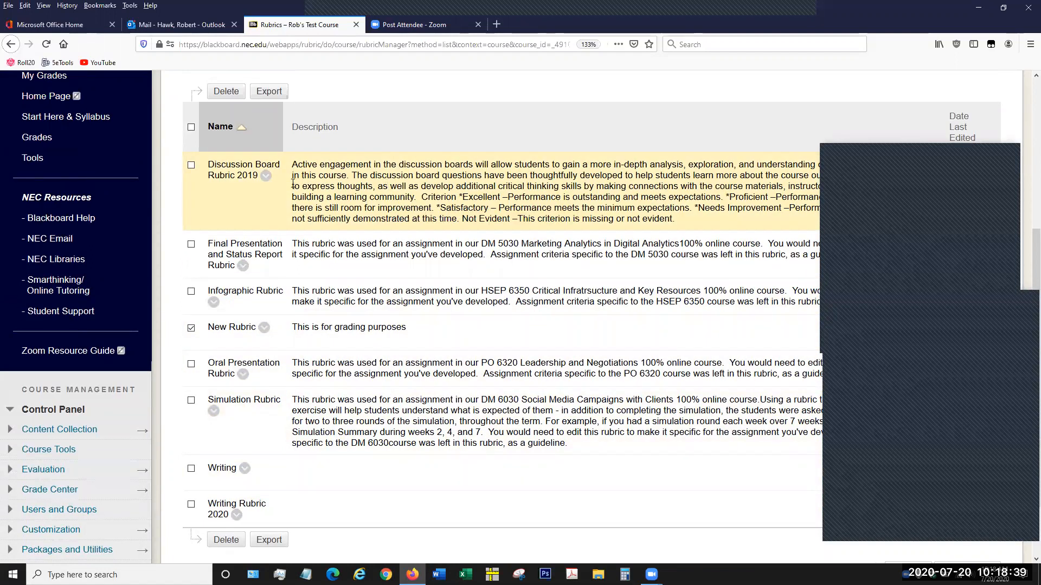
click(266, 175)
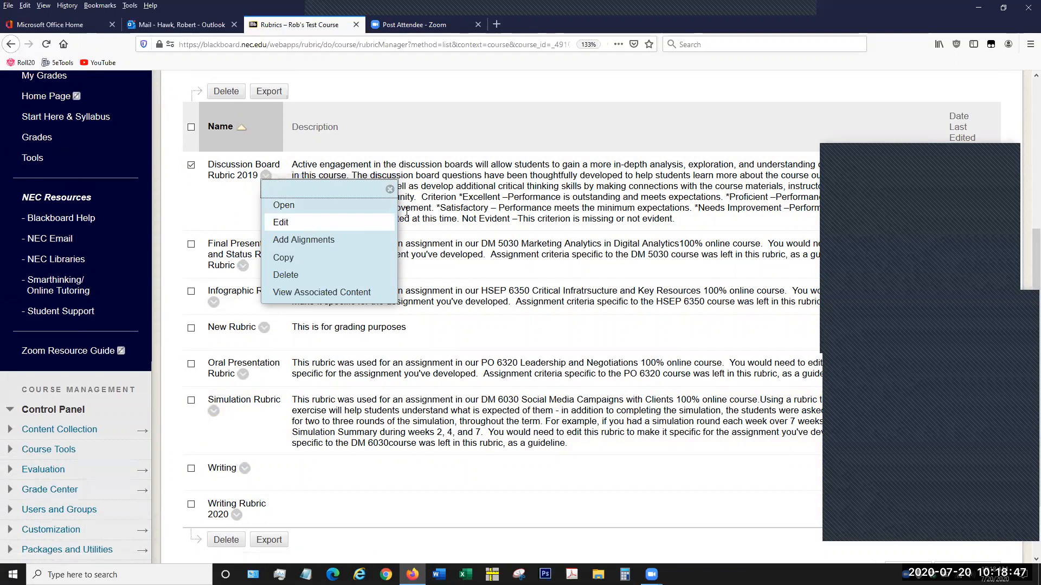
click(460, 216)
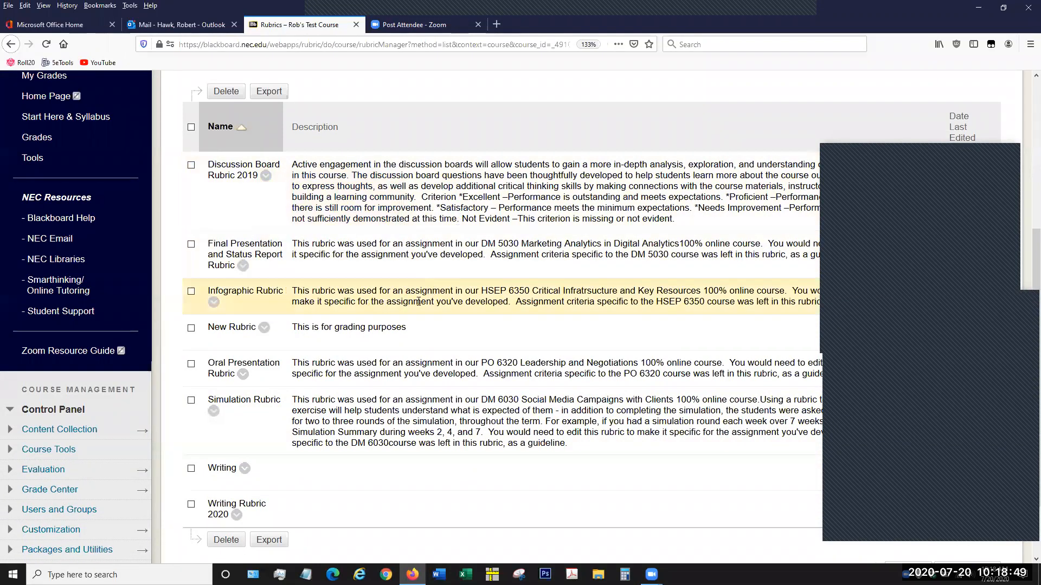
- Open New Rubric for editing, look over its criteria grid and submit it
click(263, 328)
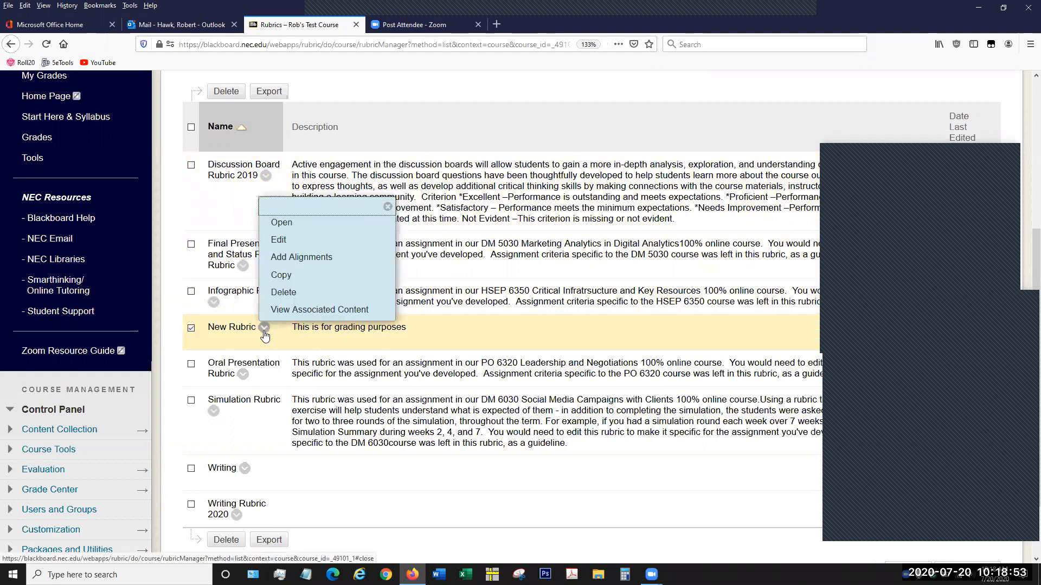
click(299, 245)
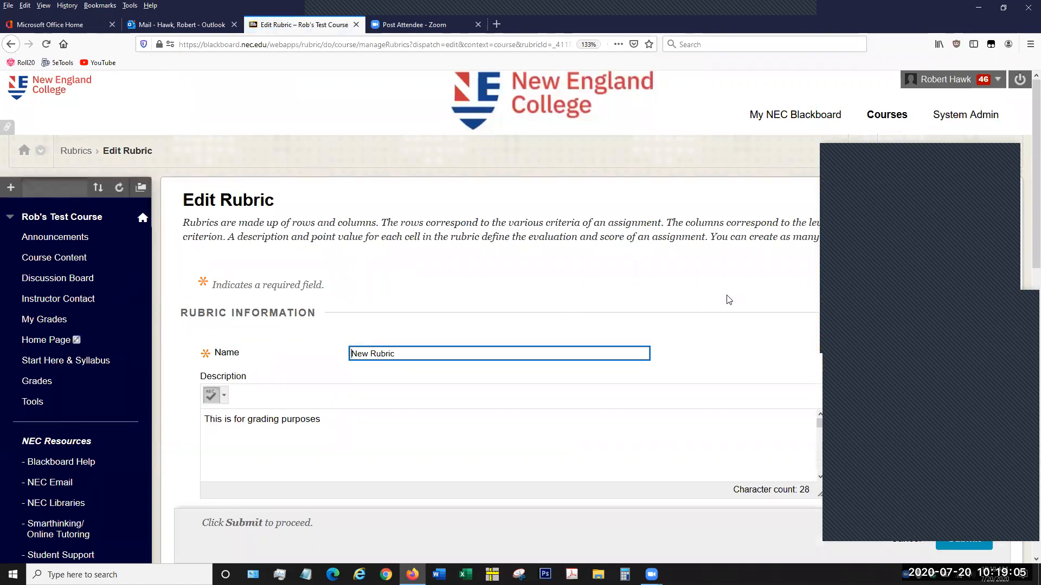
scroll(729, 299, down, 3)
scroll(704, 267, down, 4)
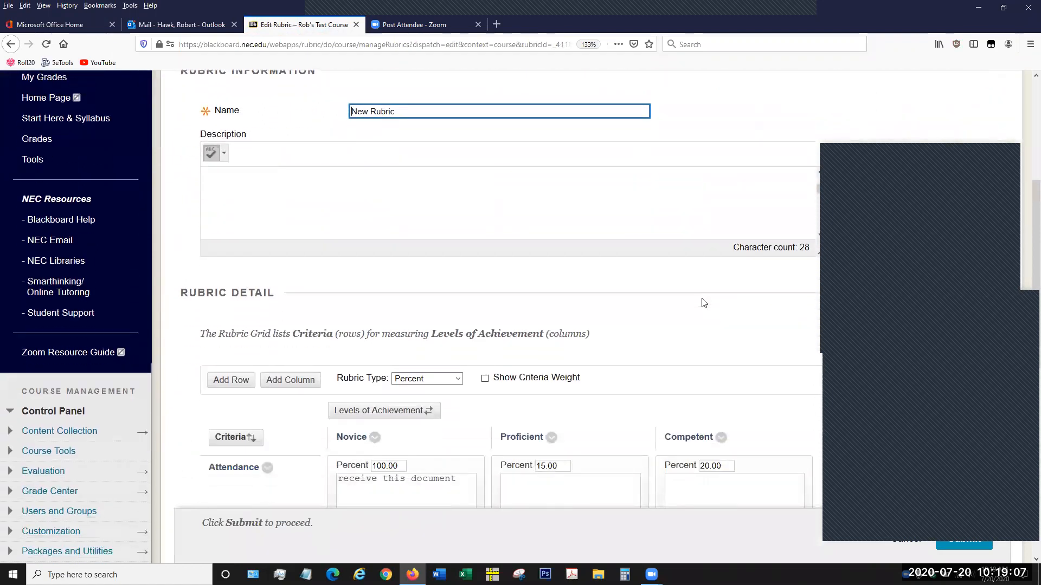
scroll(714, 326, down, 1)
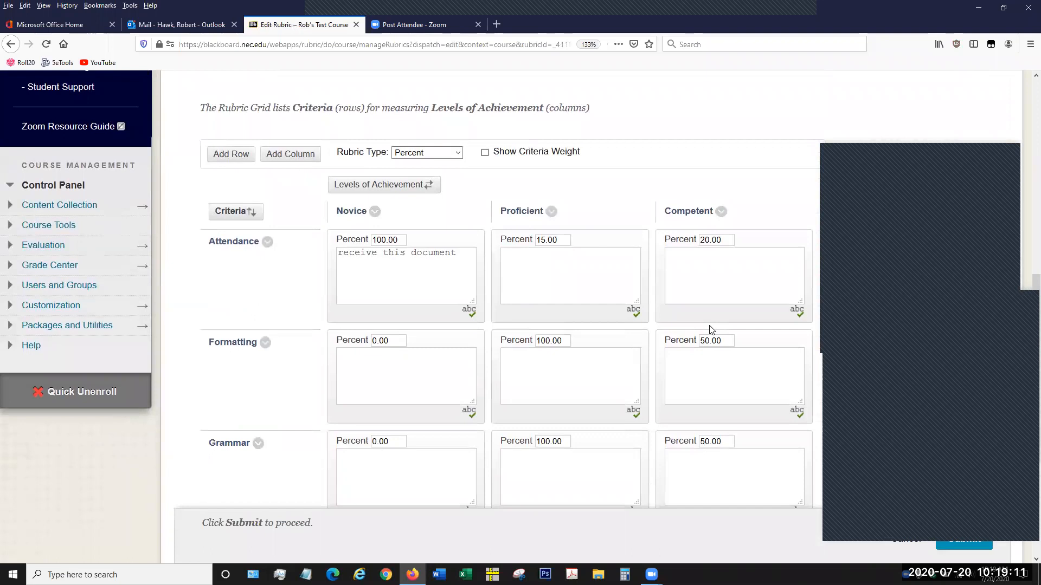
scroll(711, 329, down, 3)
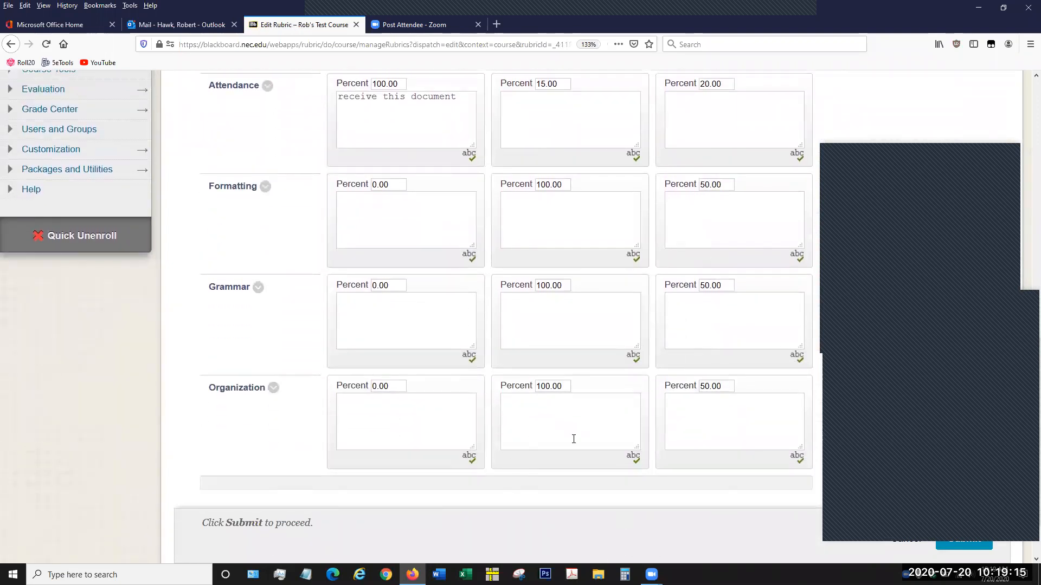
click(956, 546)
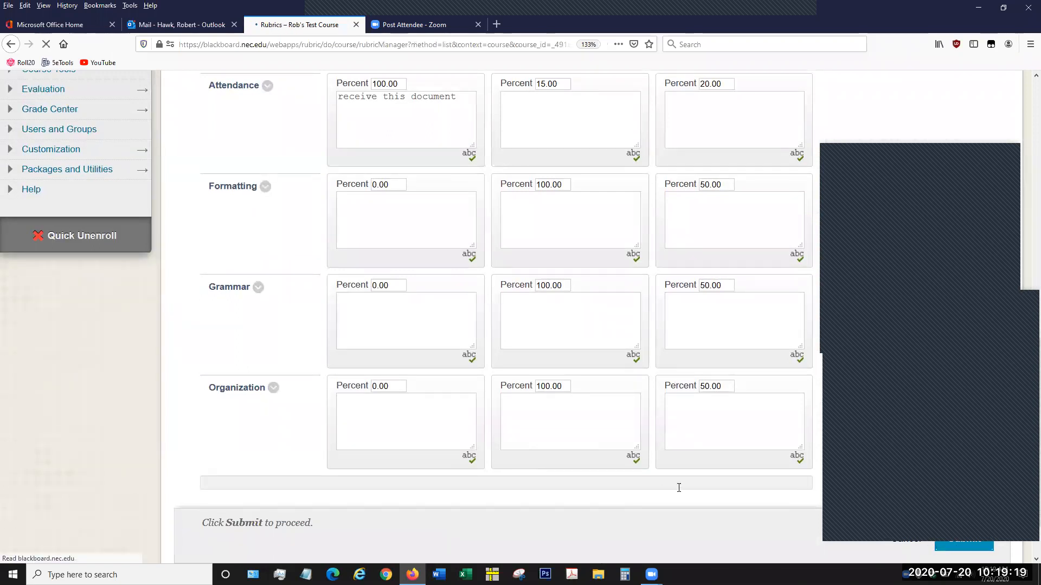
- Select New Rubric in the rubrics list and export it with Export to Local Computer as the location
scroll(652, 434, down, 1)
scroll(652, 434, down, 1)
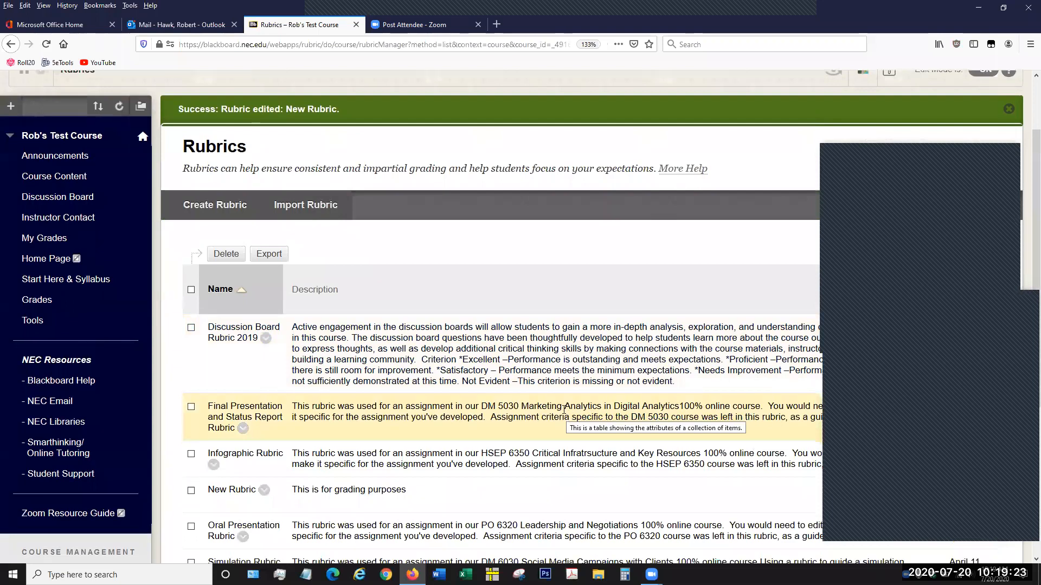
scroll(565, 410, down, 2)
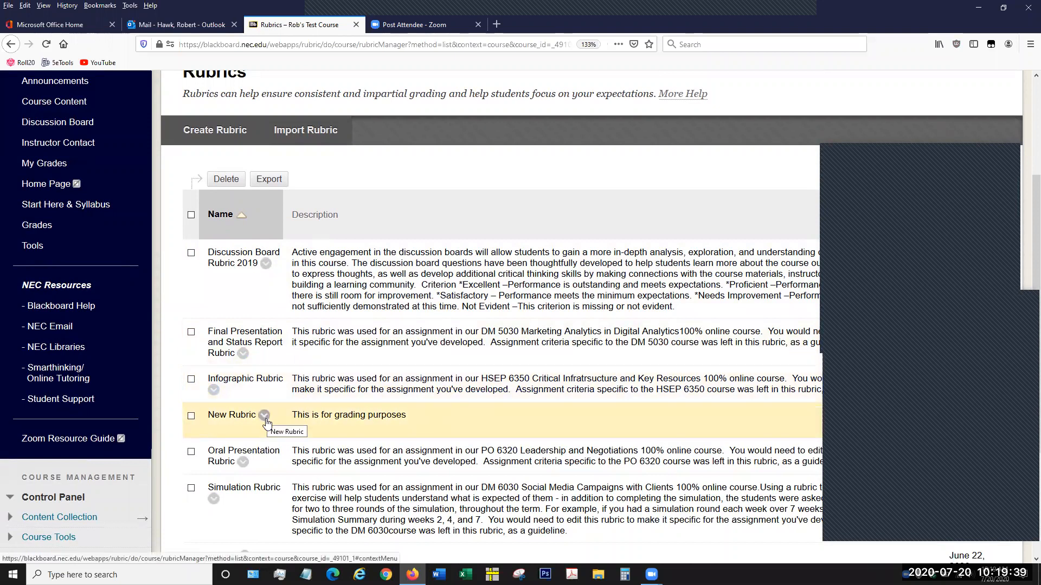
click(191, 417)
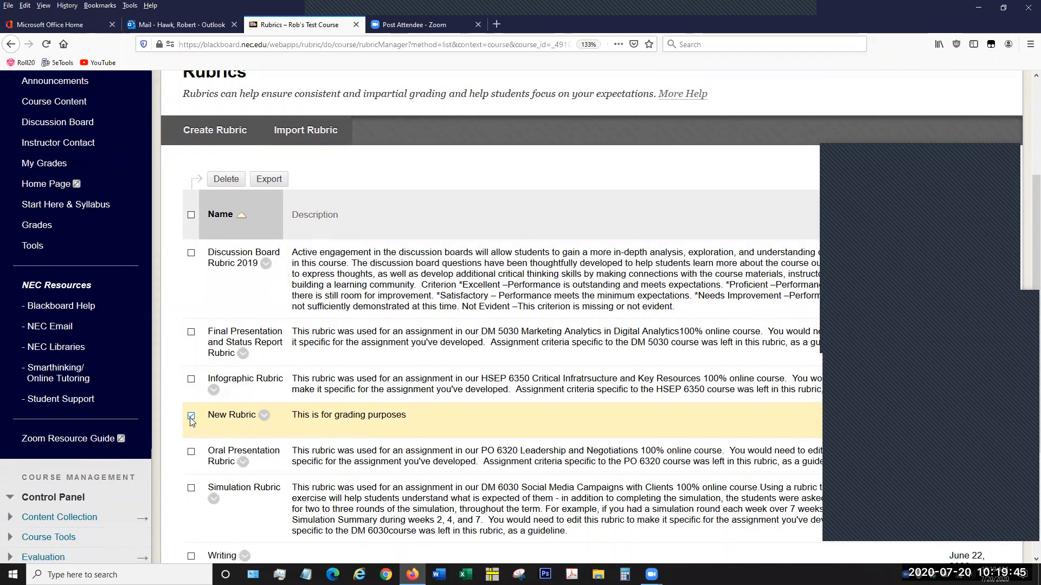
click(274, 180)
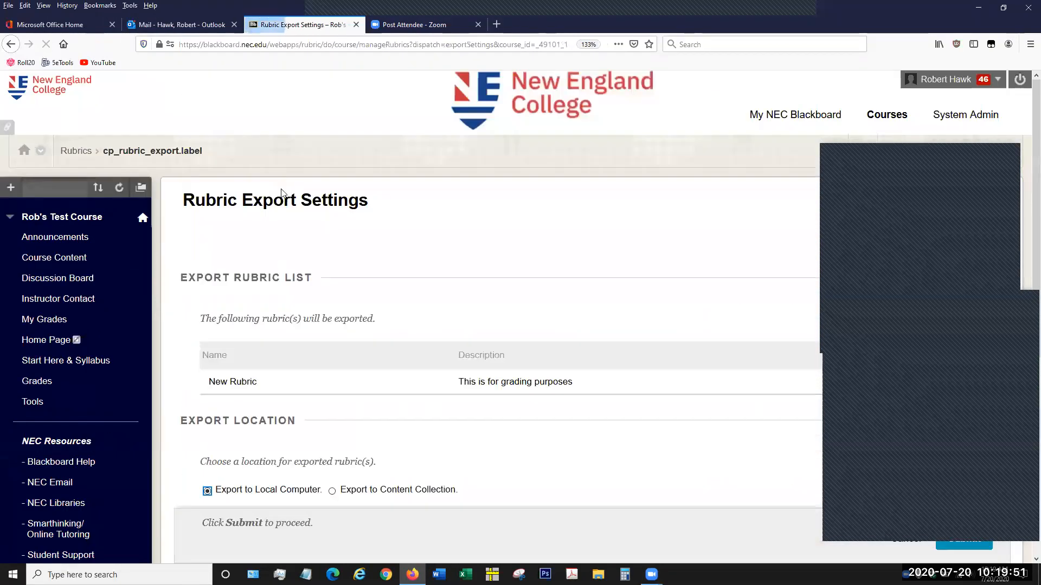
scroll(542, 377, down, 3)
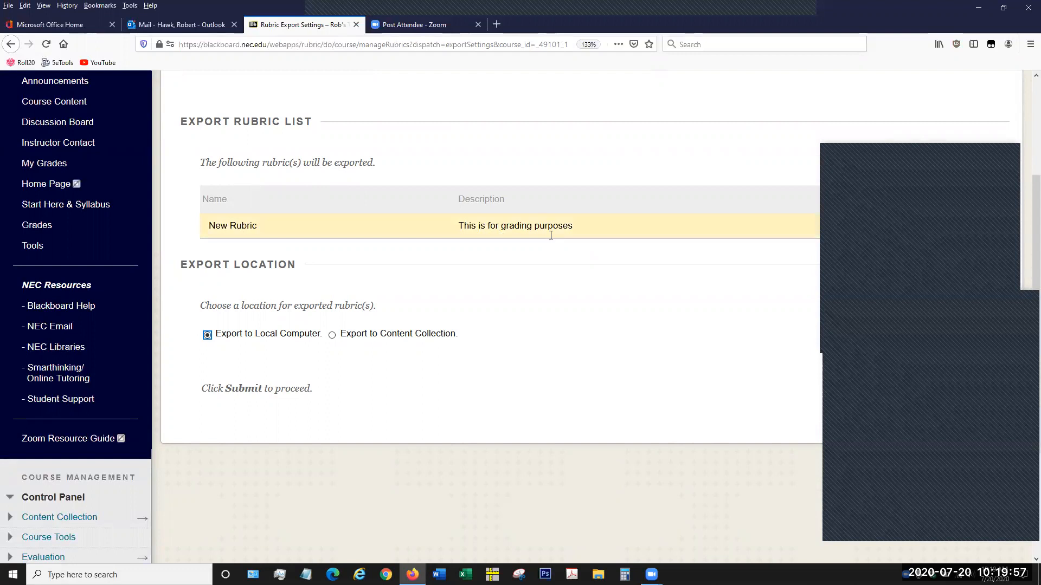
scroll(379, 298, down, 2)
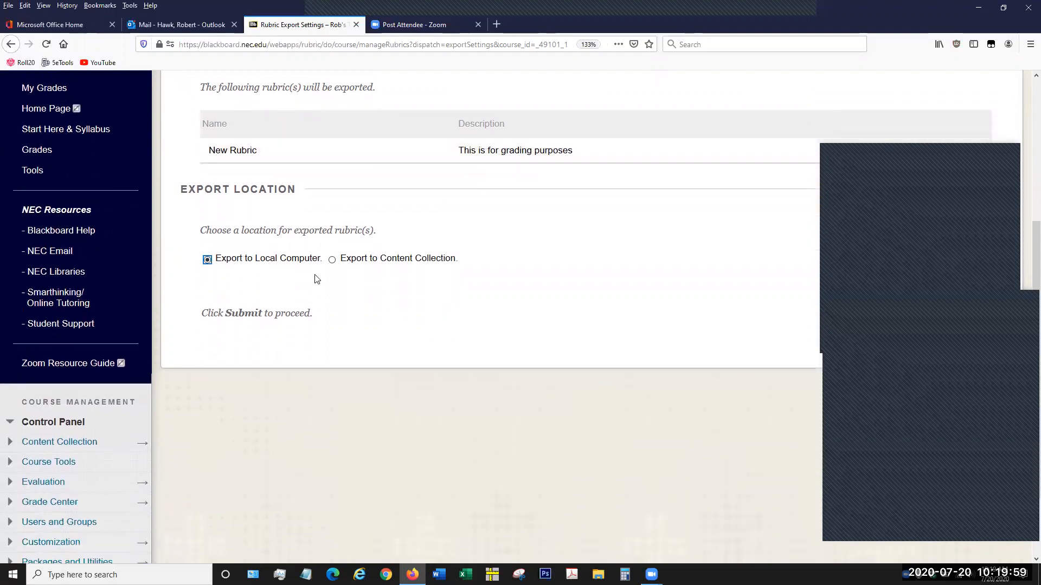
click(270, 263)
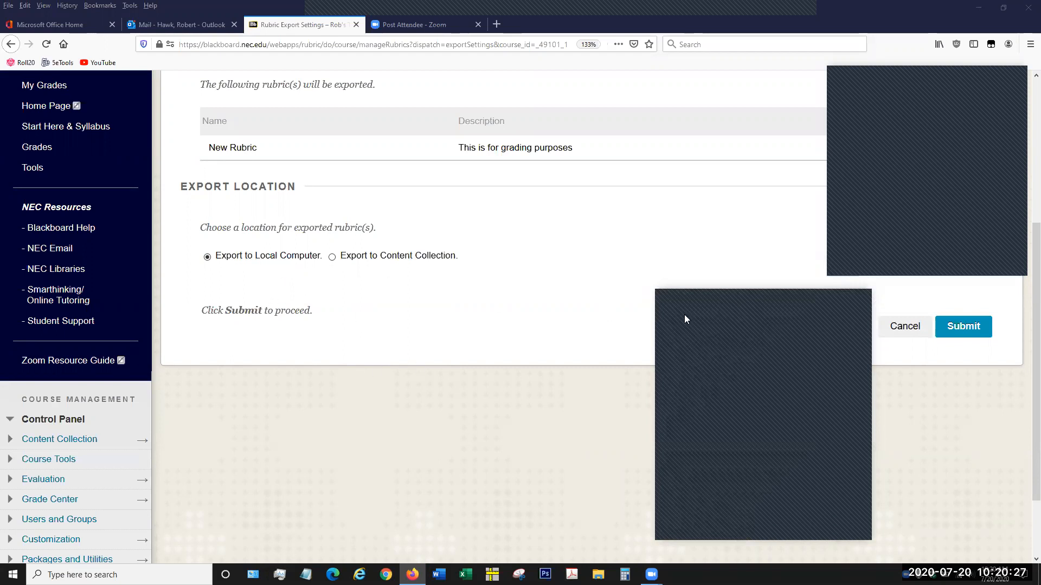
click(971, 327)
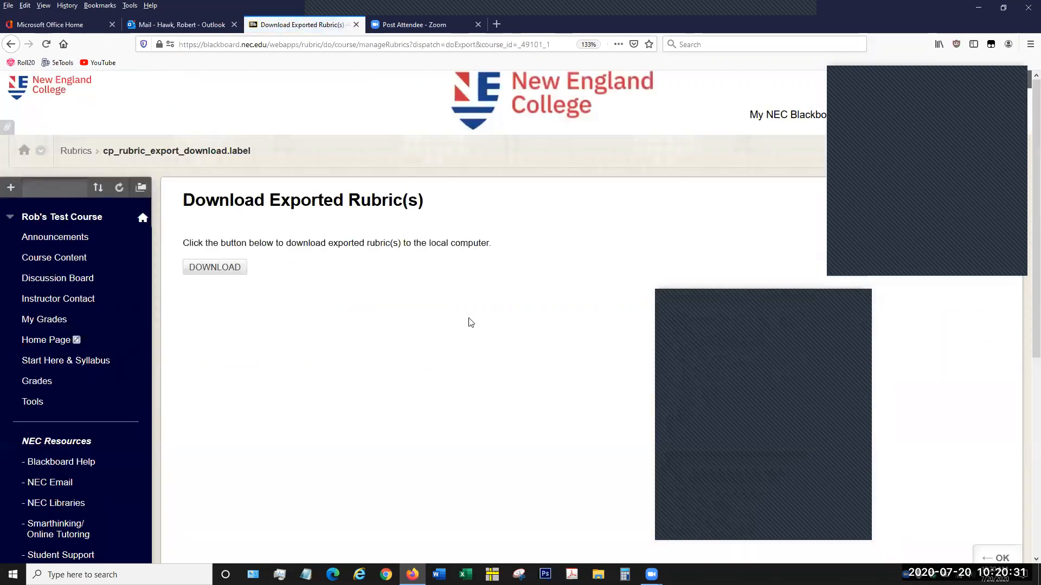
- Download the exported rubric zip file and save it in the NEC folder under Documents
click(234, 269)
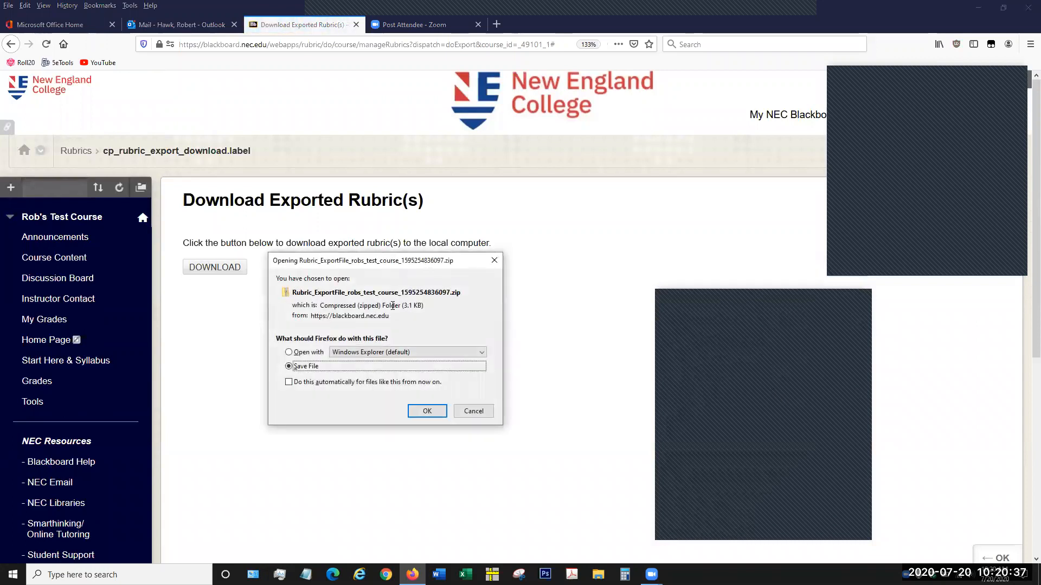
click(437, 414)
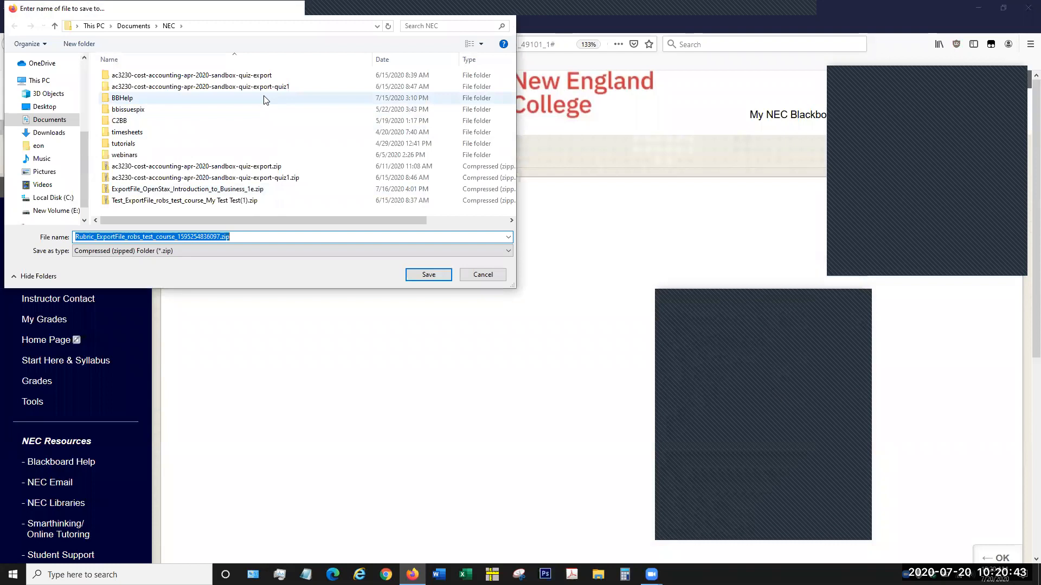
click(429, 275)
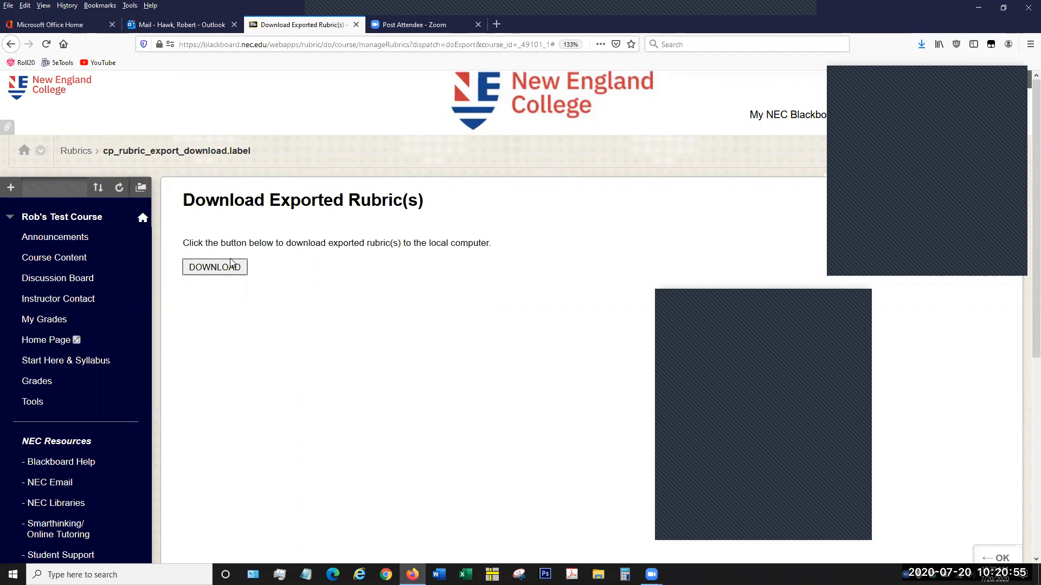
- Return to the course's rubrics list and open the Import Rubric page
click(77, 155)
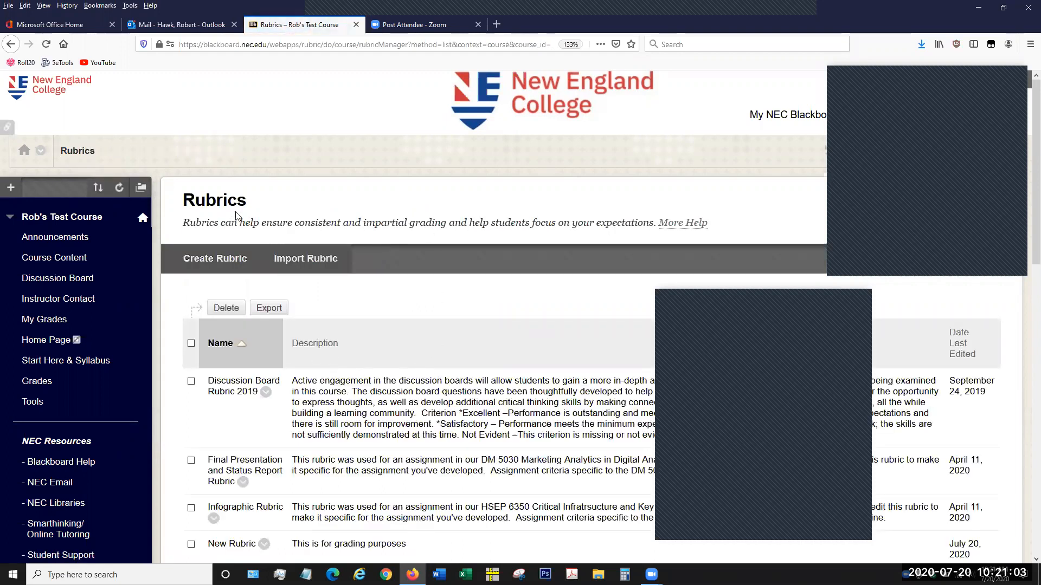
click(303, 261)
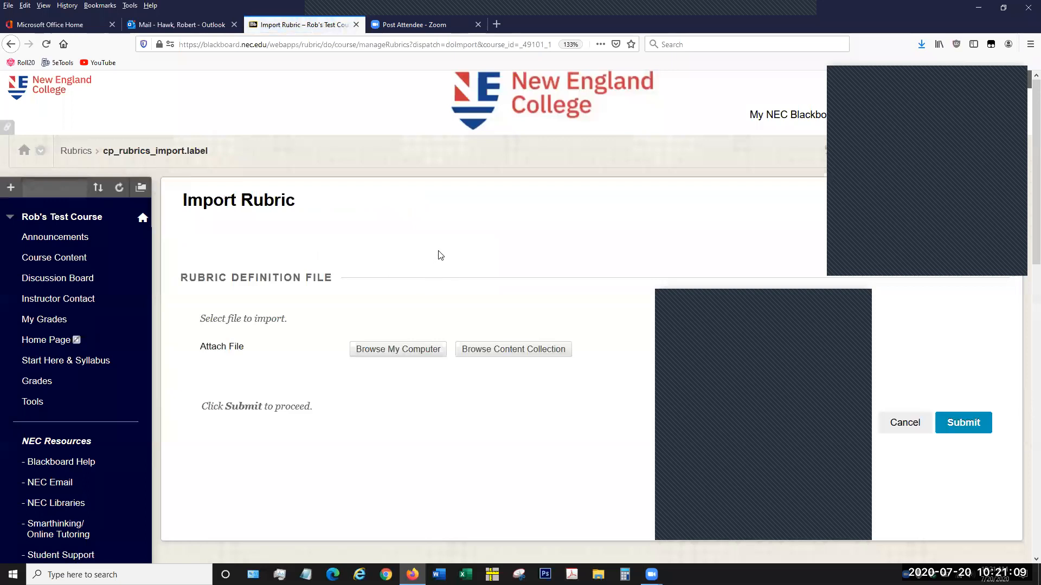
scroll(439, 255, down, 2)
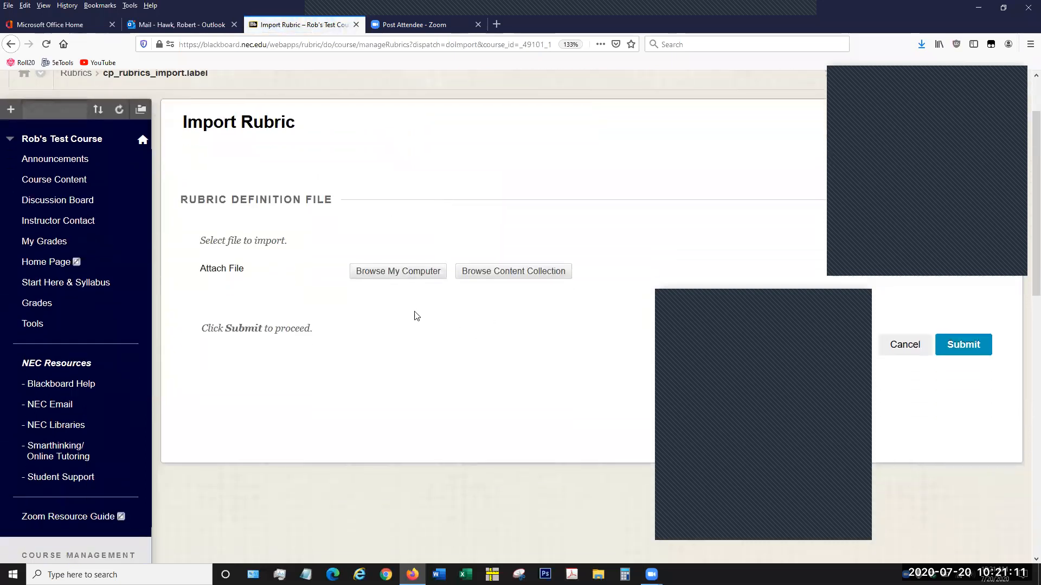
- Attach the exported Rubric_ExportFile zip from the computer's Documents > NEC folder as the rubric definition file
click(410, 272)
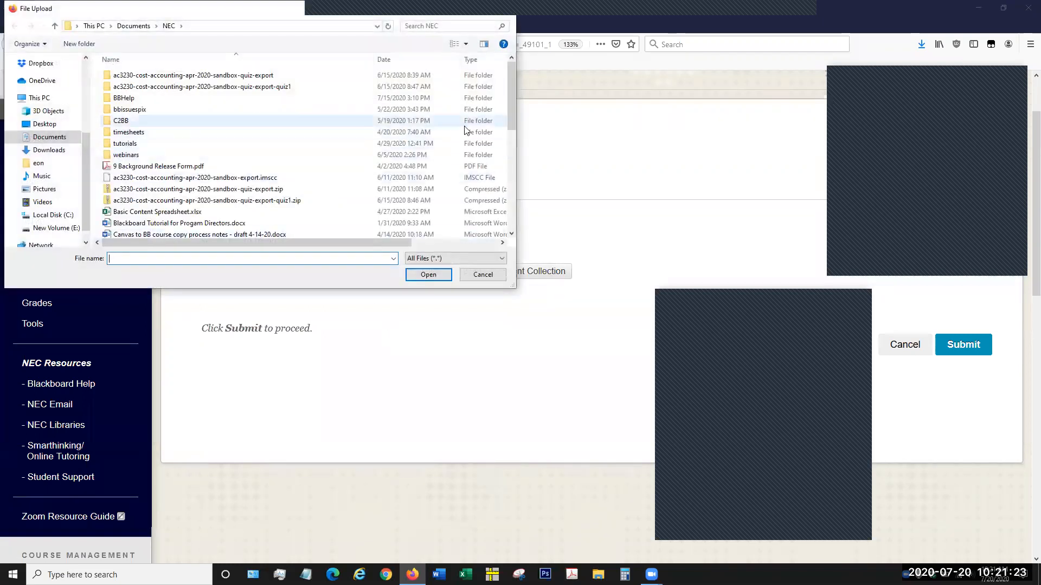
drag(508, 109, 504, 143)
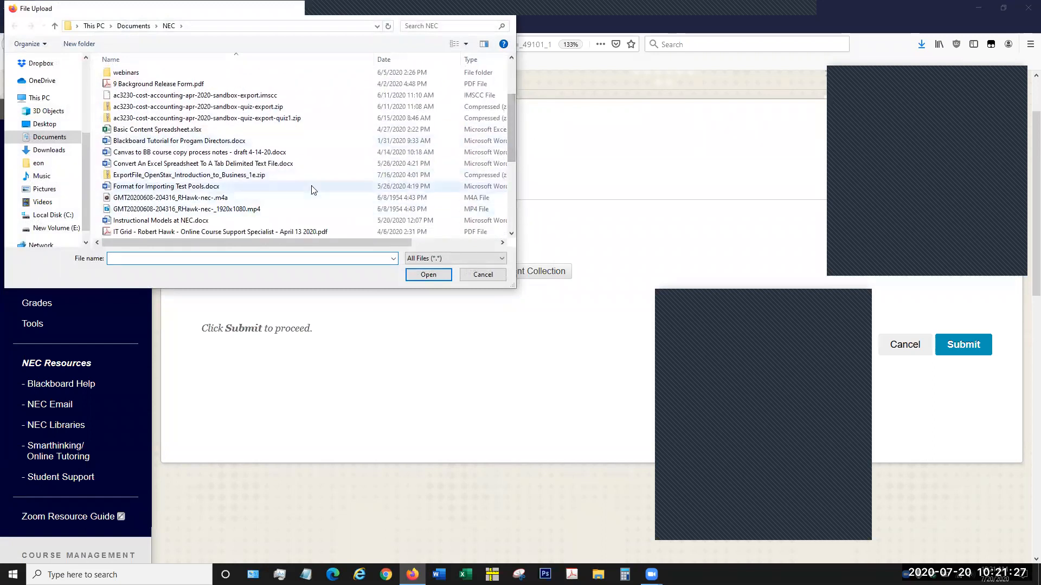
scroll(296, 182, down, 1)
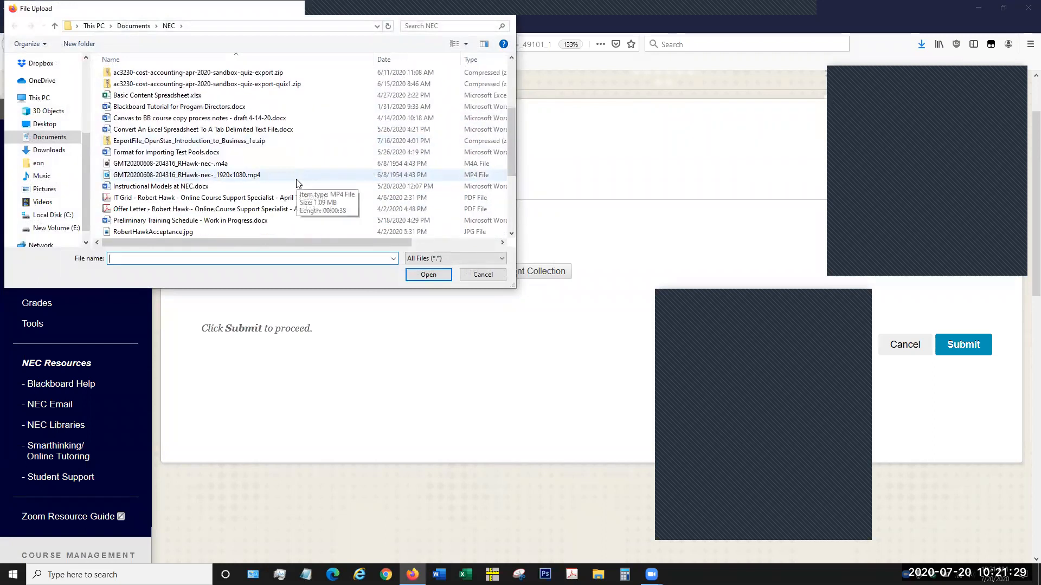
scroll(296, 179, down, 3)
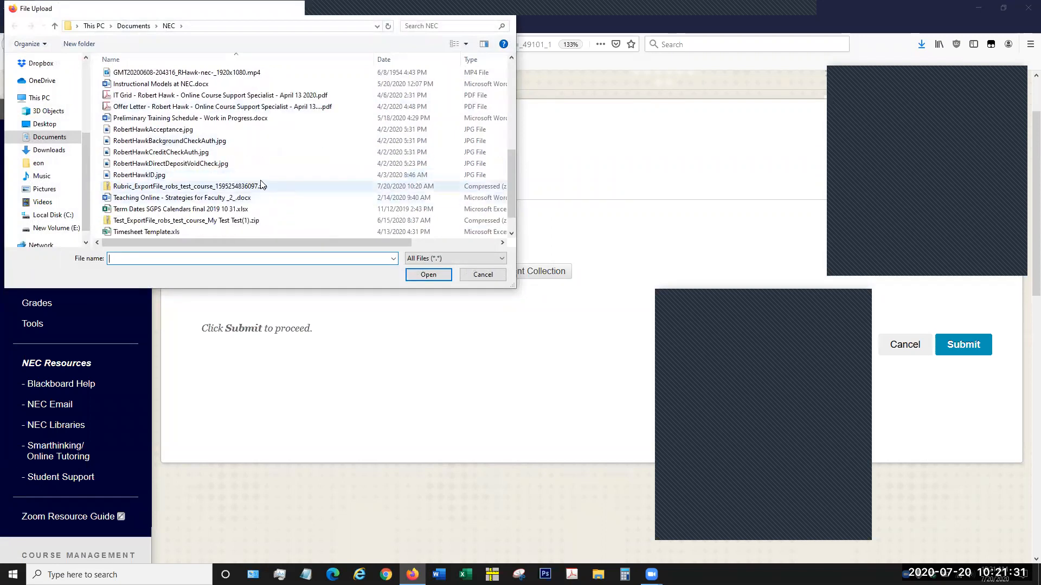
click(163, 187)
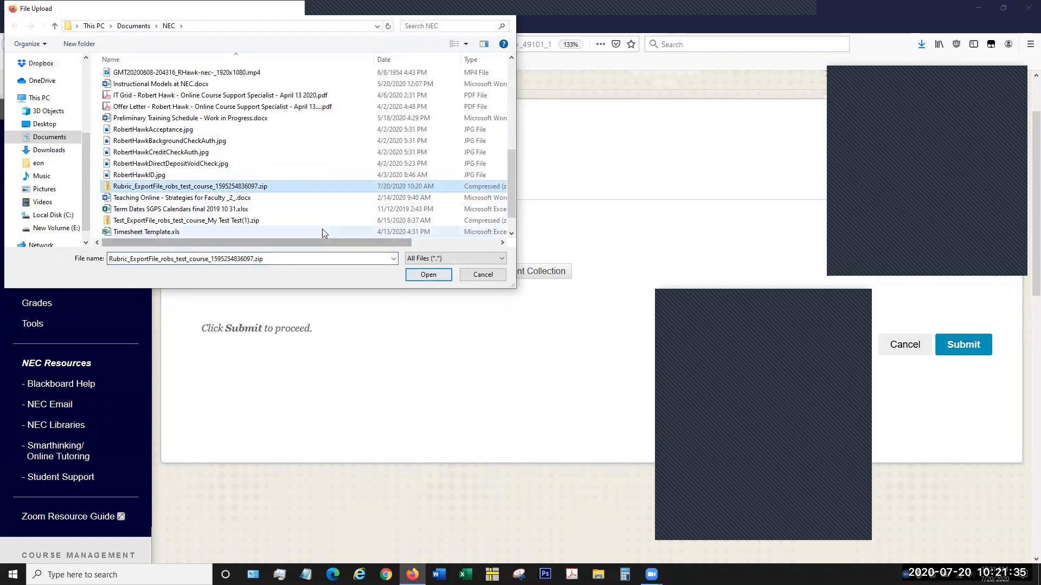
click(428, 275)
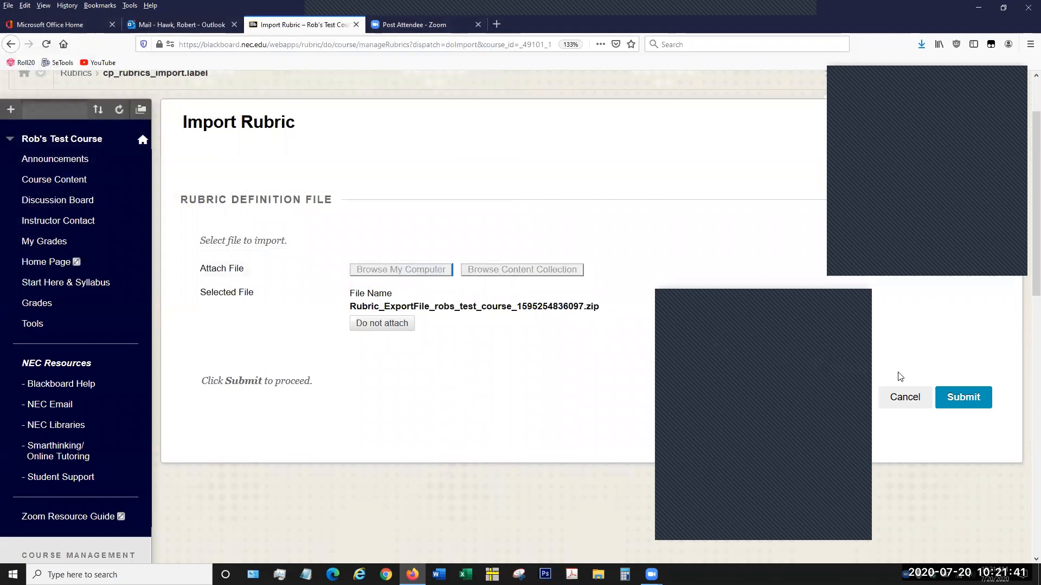
- Submit the import of the attached rubric zip file and acknowledge the Rubric Import Result page
drag(598, 307, 417, 301)
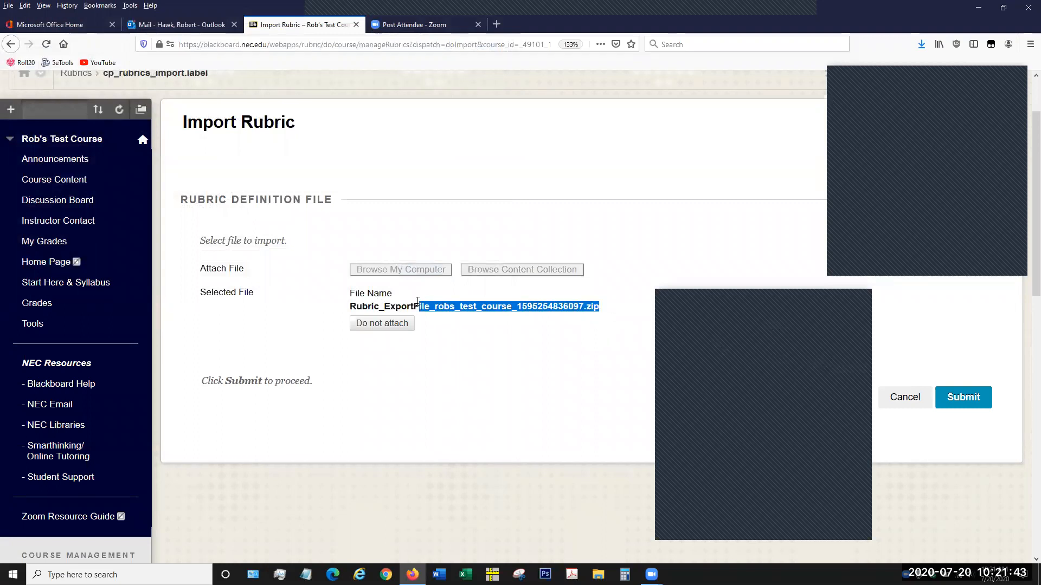
click(342, 304)
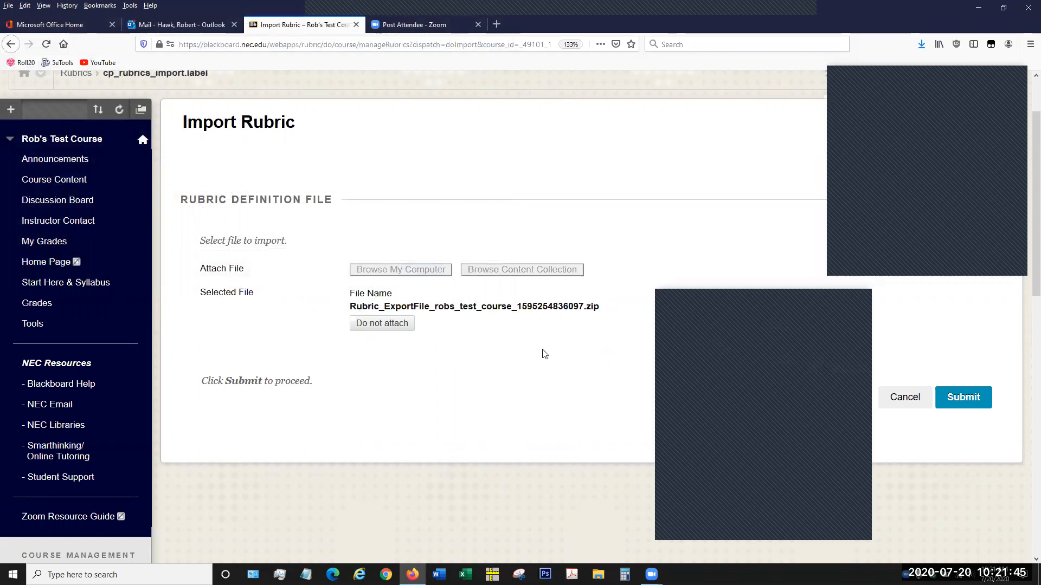
click(959, 399)
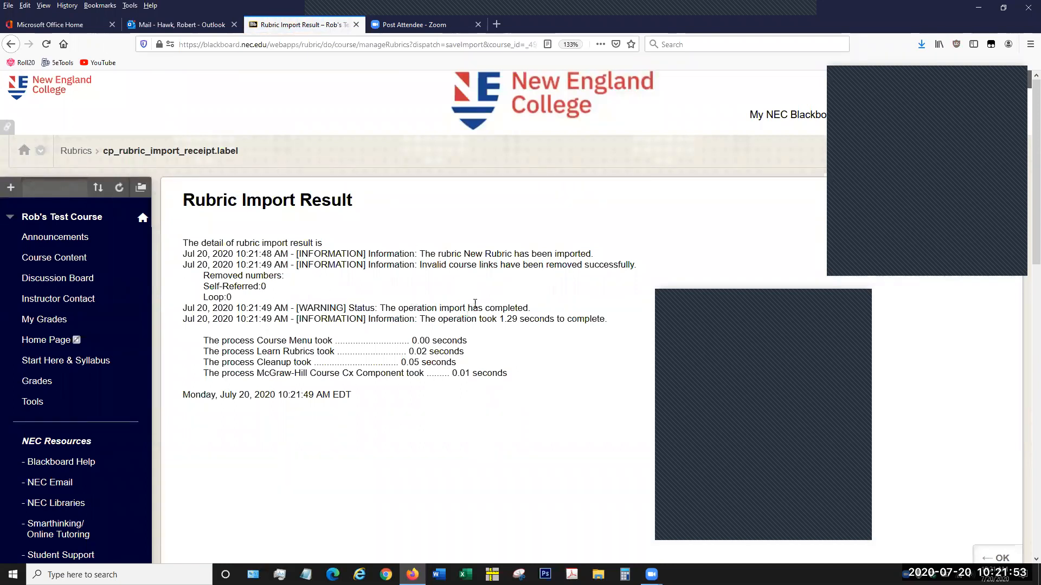
scroll(475, 304, down, 3)
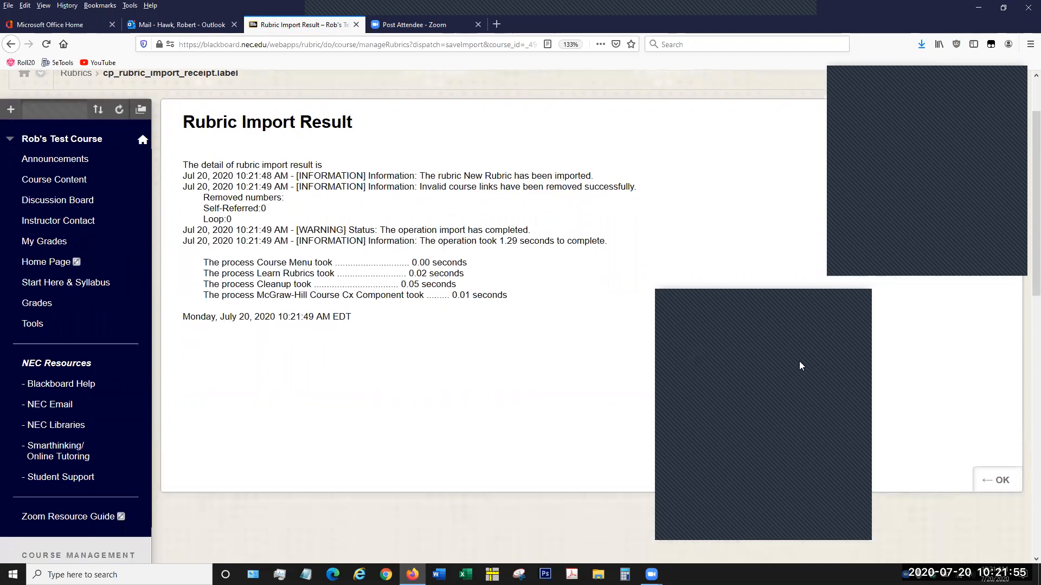
click(996, 481)
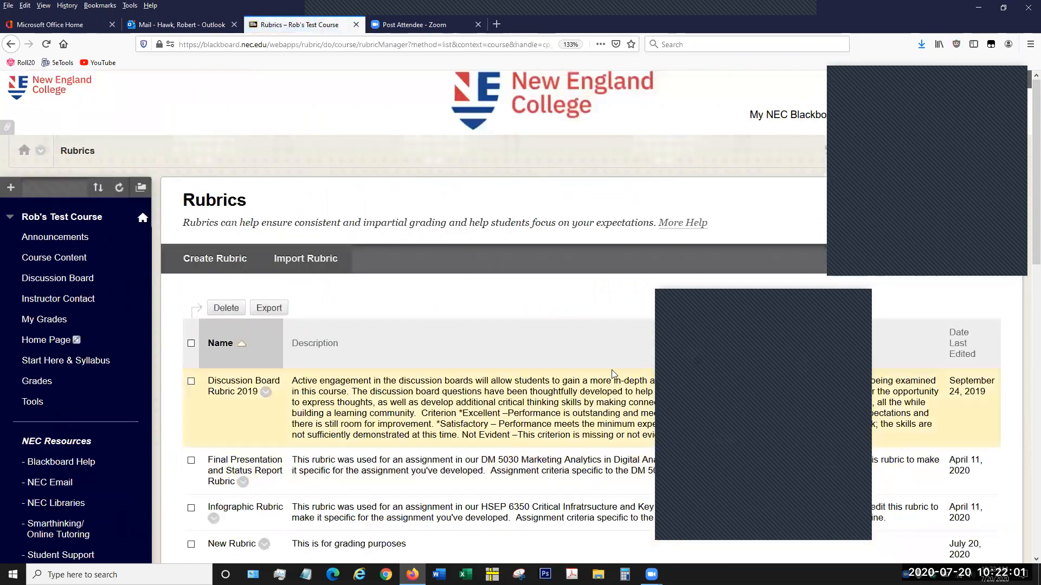
- Make a copy of the first of the two New Rubric entries in the rubrics list
scroll(613, 374, down, 5)
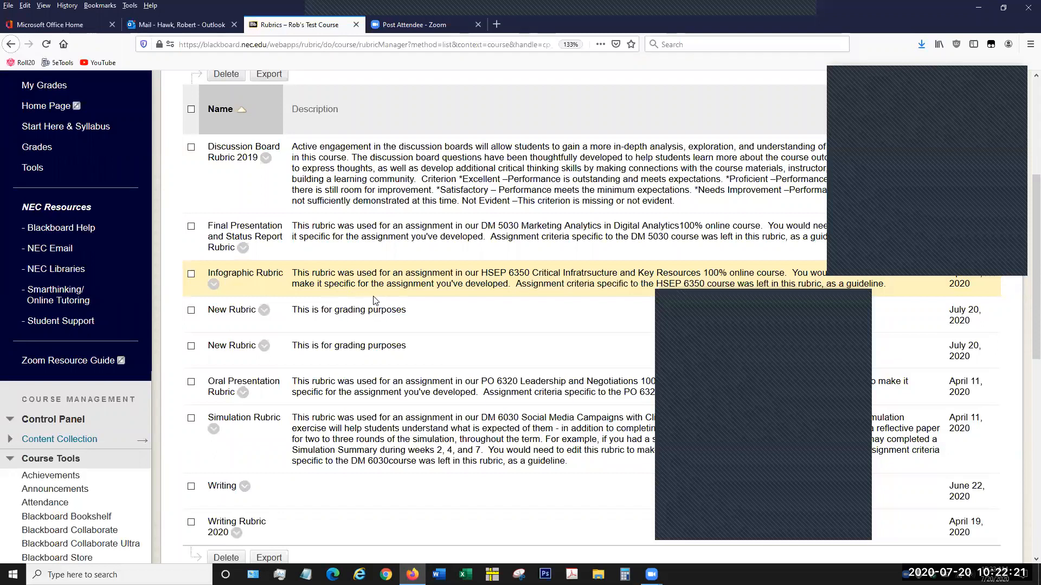
scroll(374, 299, up, 3)
scroll(353, 304, up, 3)
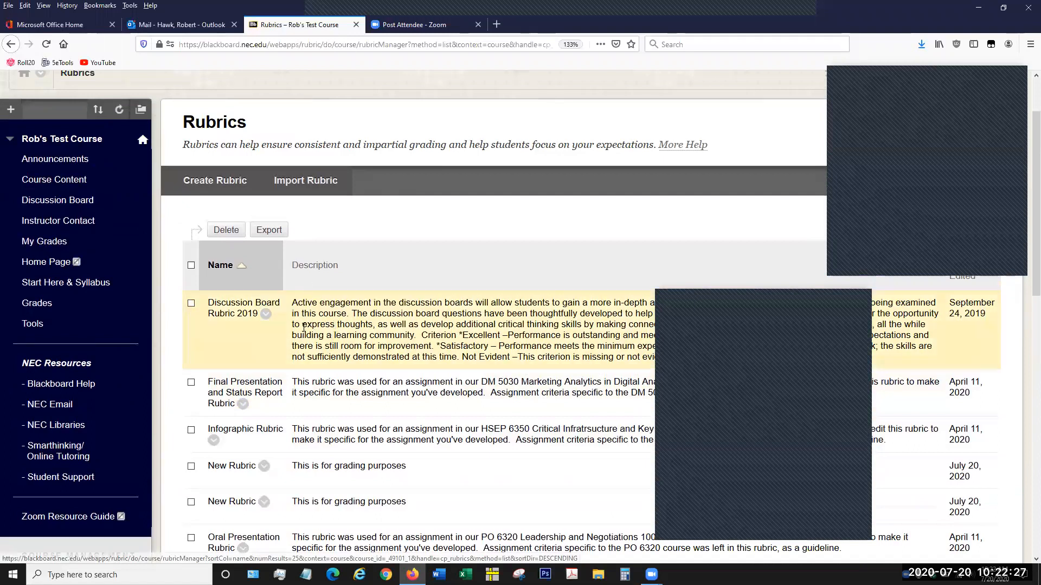
scroll(295, 410, down, 3)
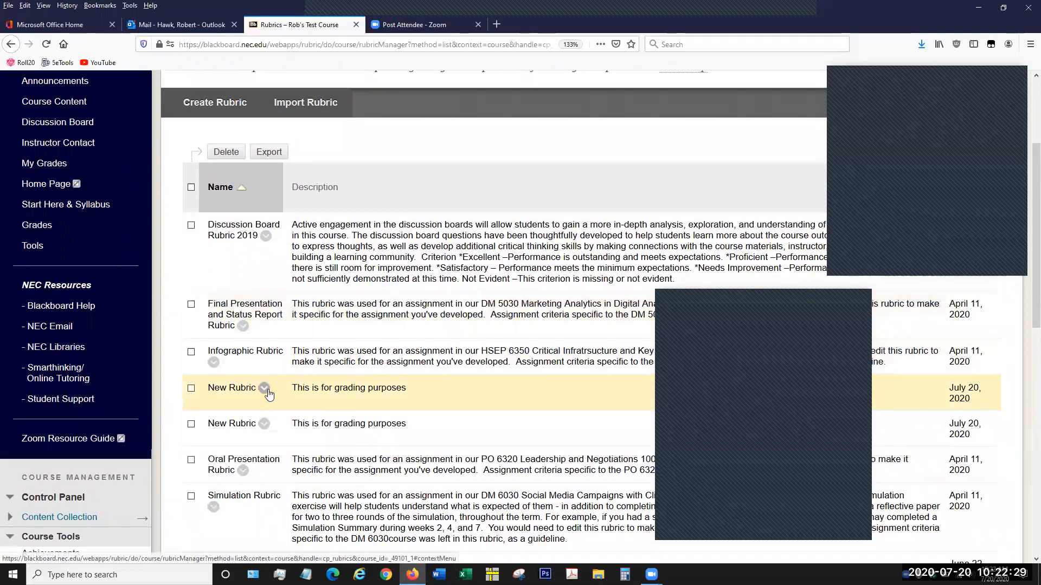
click(264, 388)
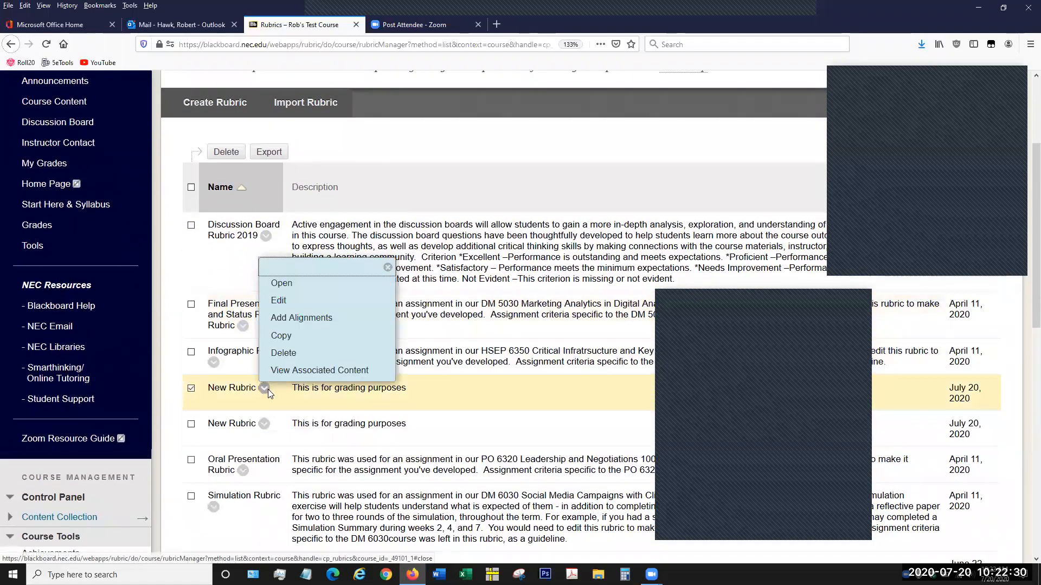
click(297, 337)
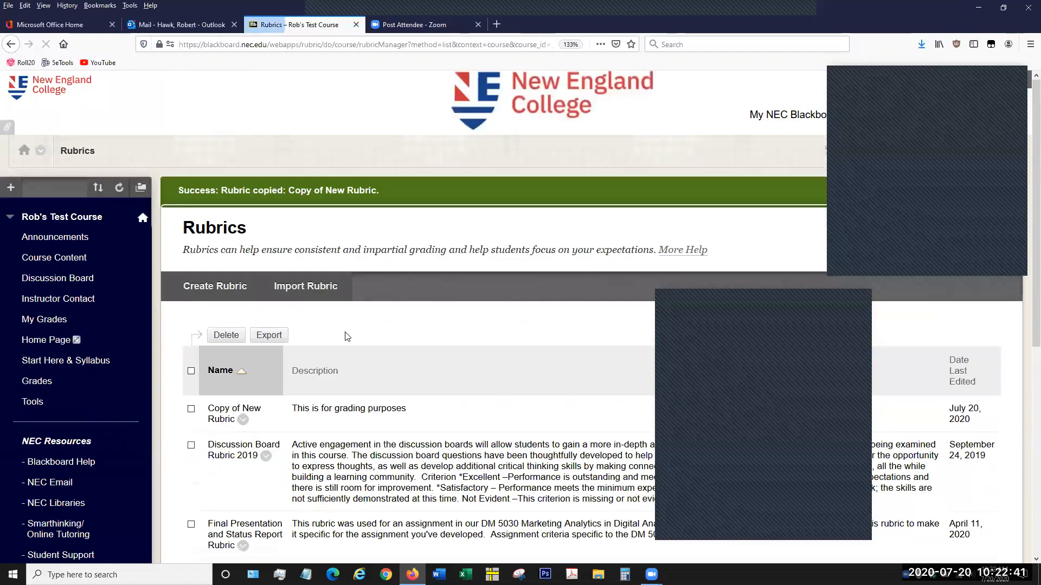
- Find Copy of New Rubric in the rubrics list and examine the actions available for it
scroll(378, 340, down, 3)
scroll(378, 339, down, 4)
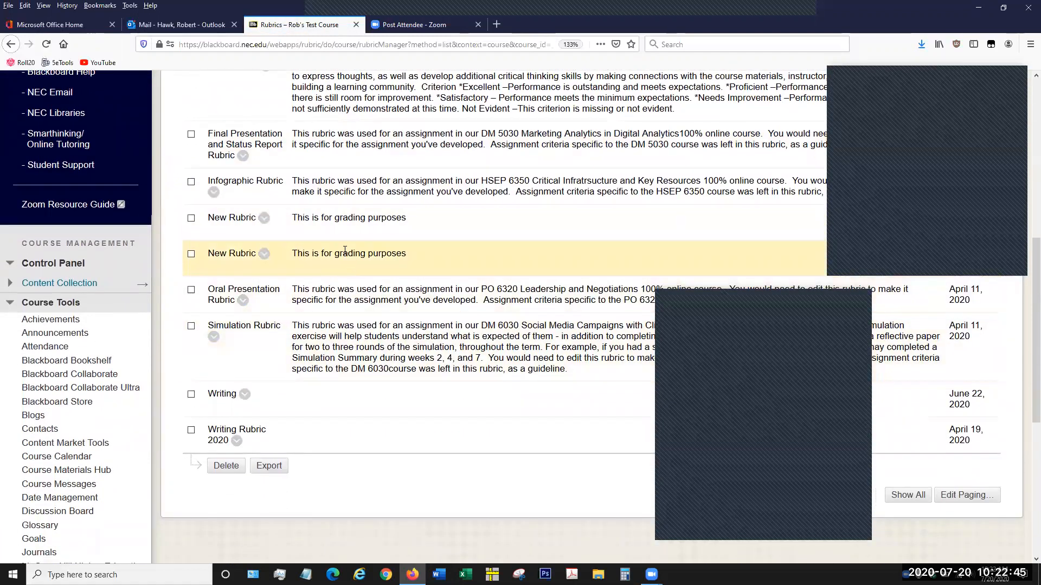
scroll(358, 256, up, 1)
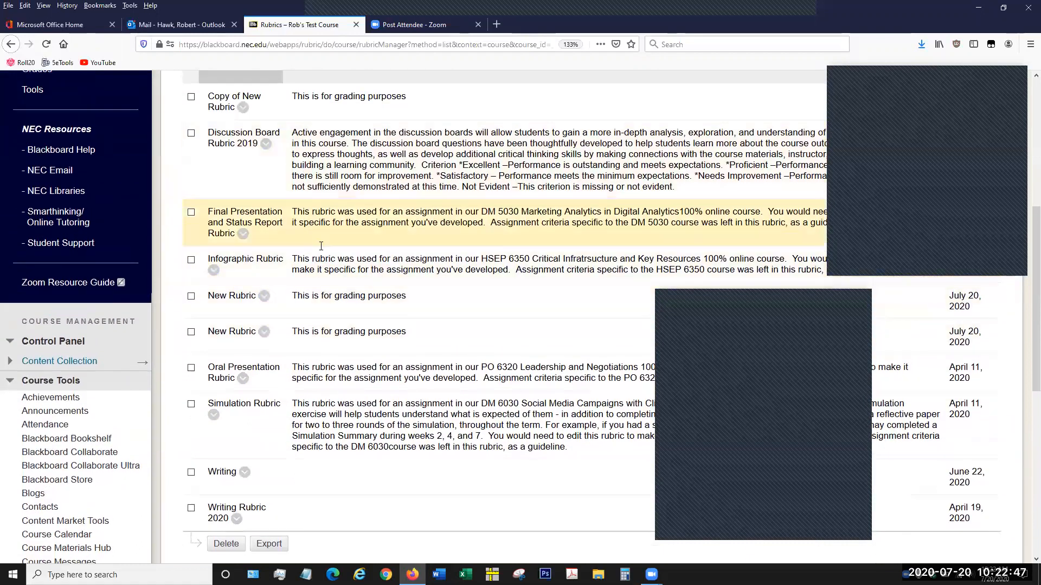
scroll(360, 297, up, 1)
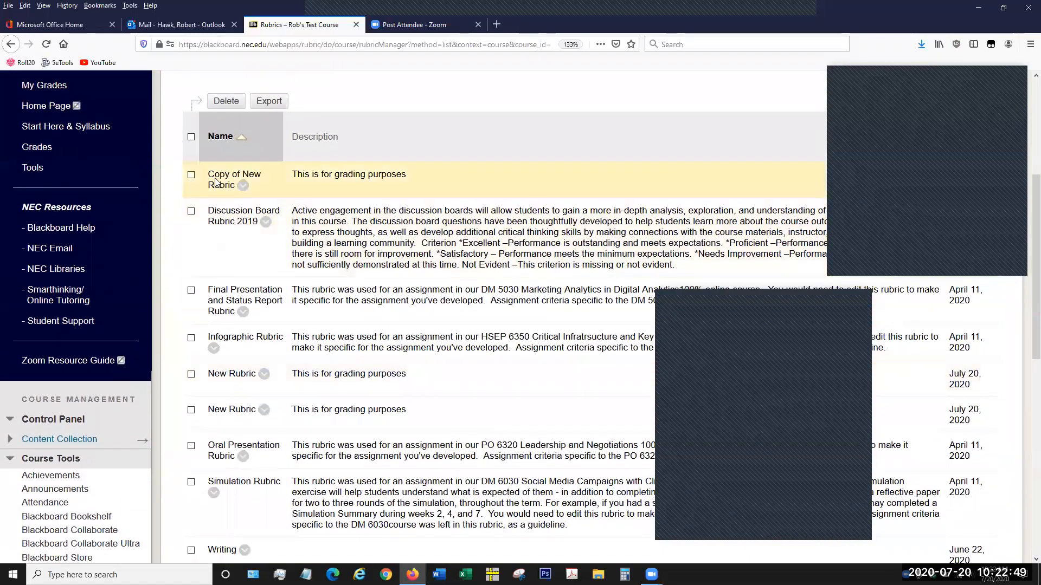
drag(210, 174, 248, 184)
click(280, 186)
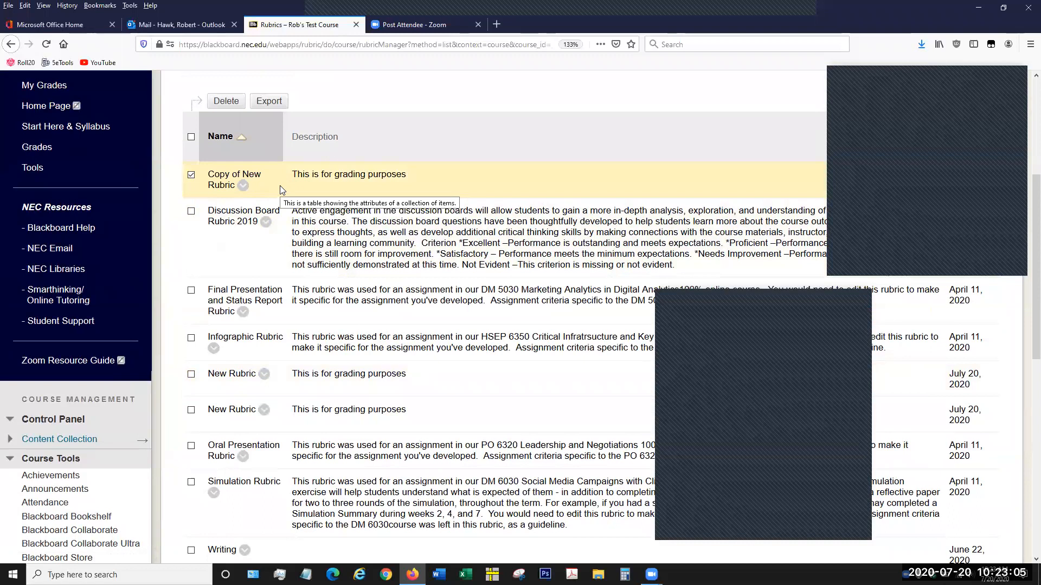
double_click(214, 174)
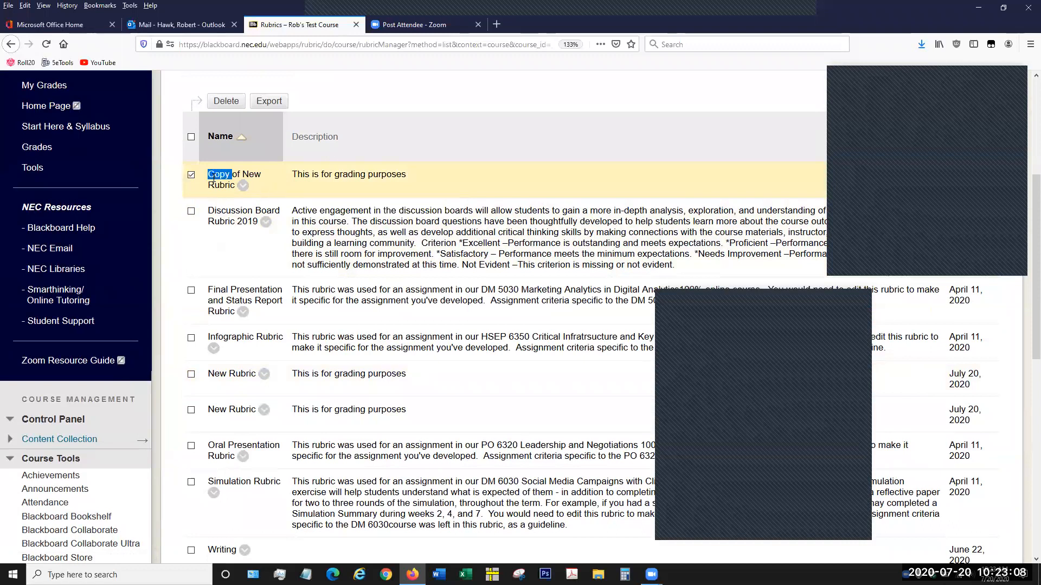
click(243, 186)
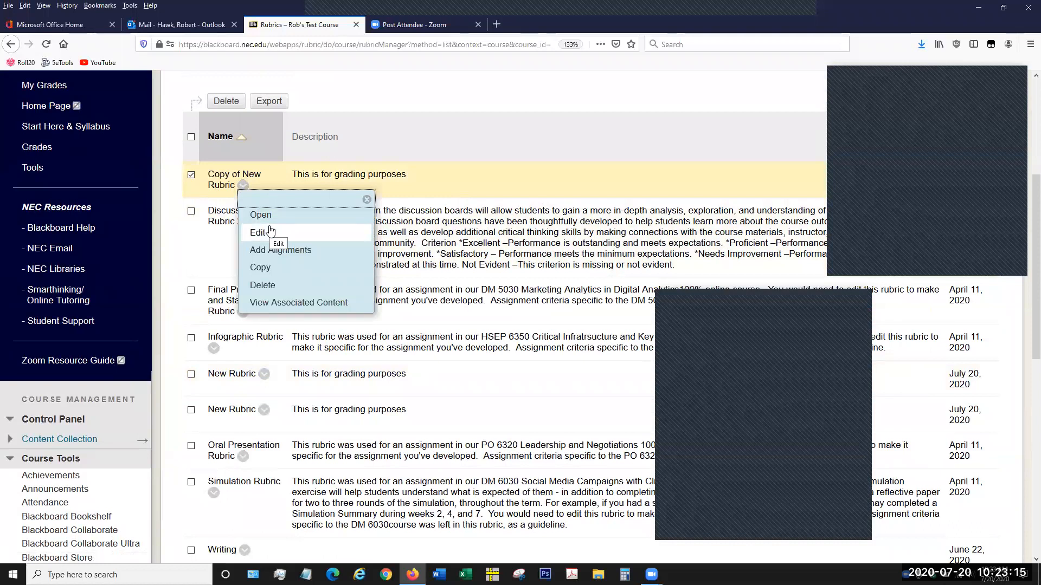
click(413, 193)
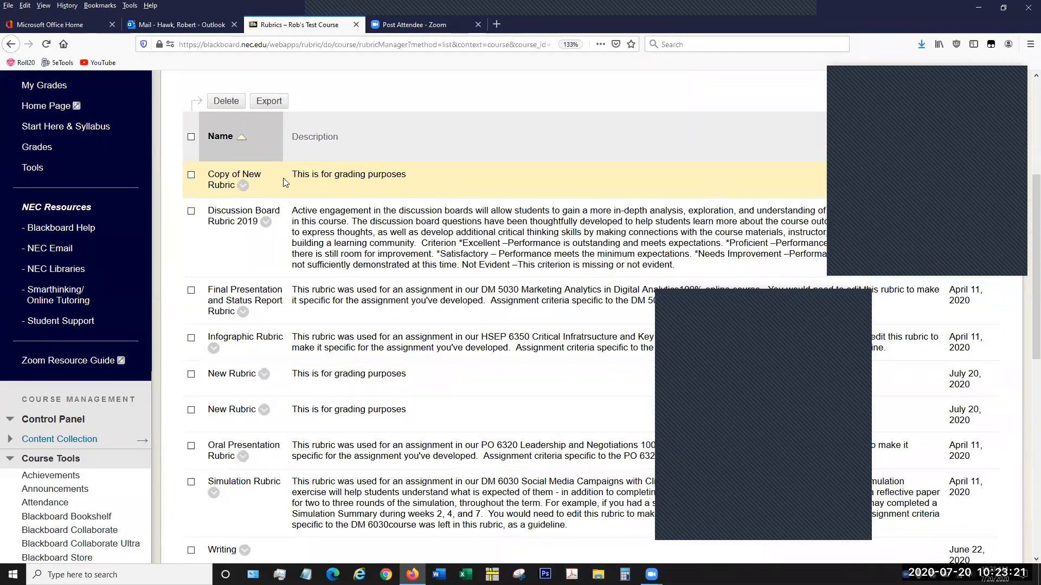
- Delete Copy of New Rubric from the rubrics list and confirm the deletion
click(243, 186)
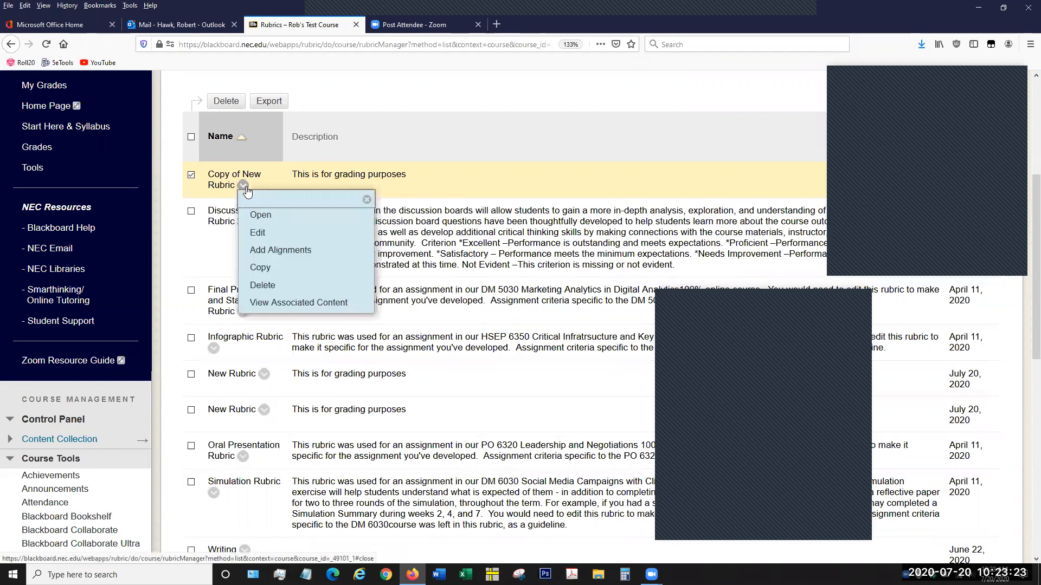
click(271, 286)
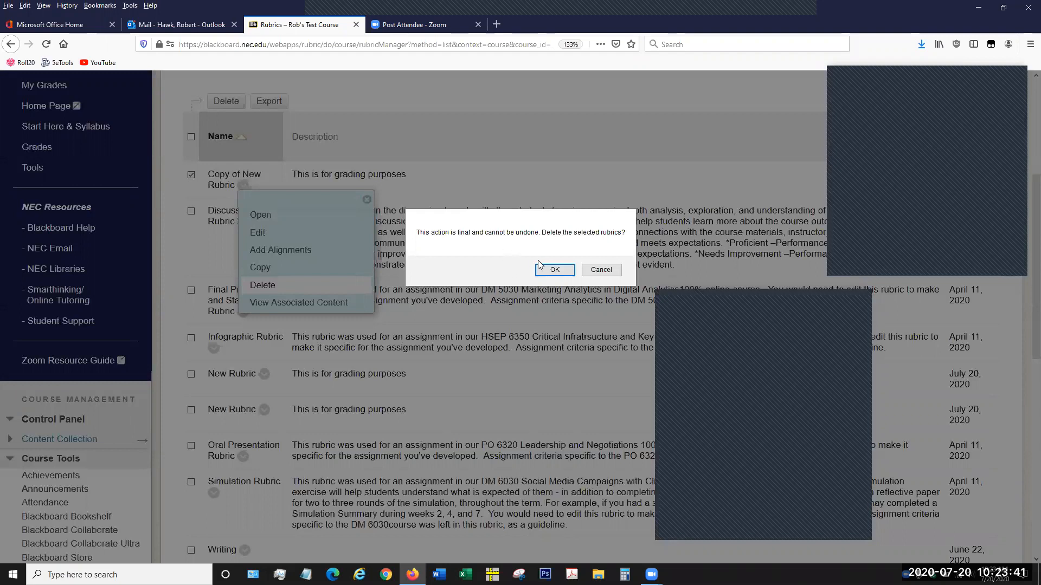
click(546, 271)
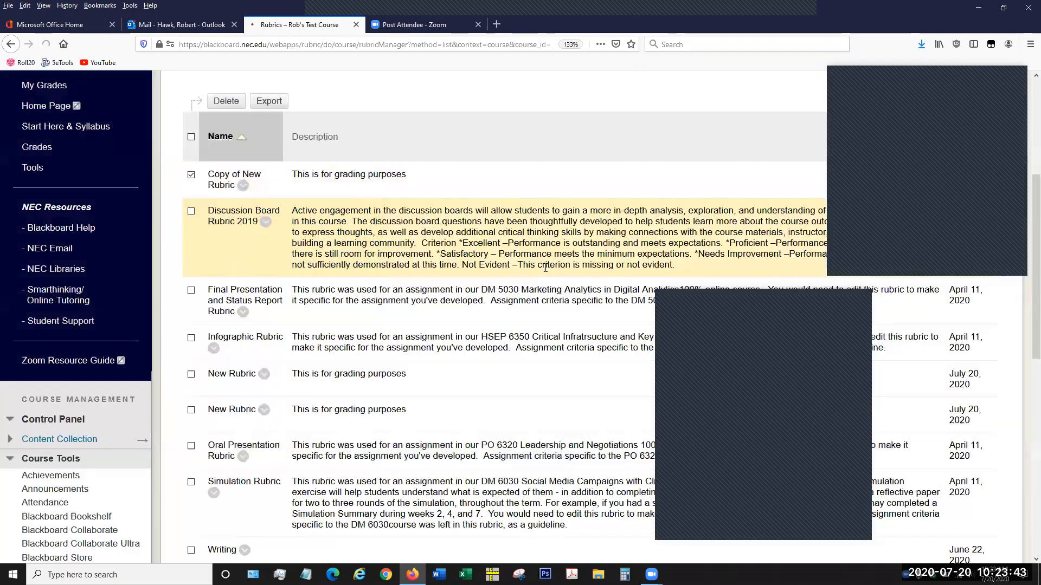
- View the content associated with Discussion Board Rubric 2019
scroll(406, 346, down, 5)
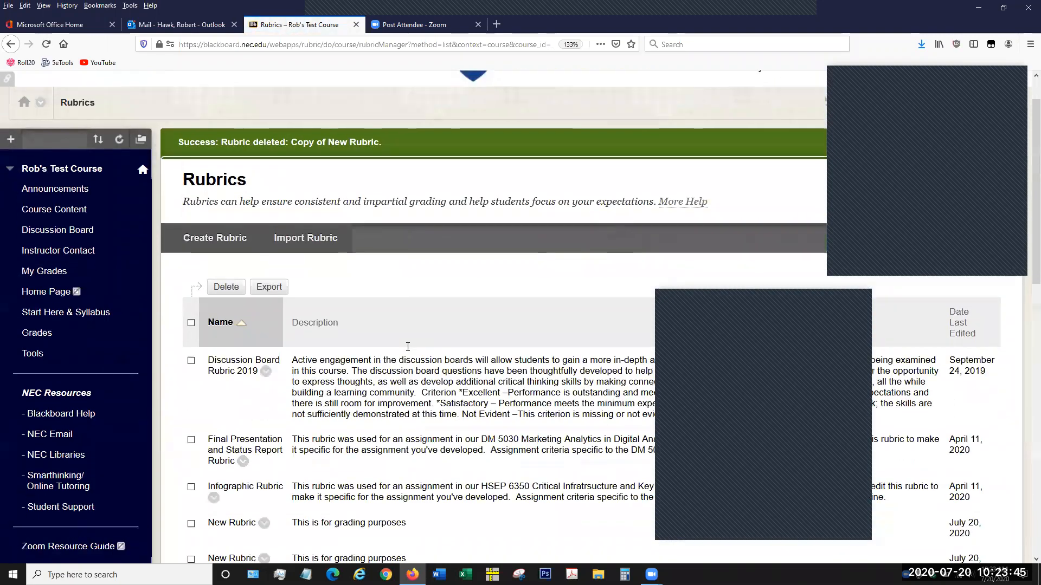
scroll(413, 338, down, 1)
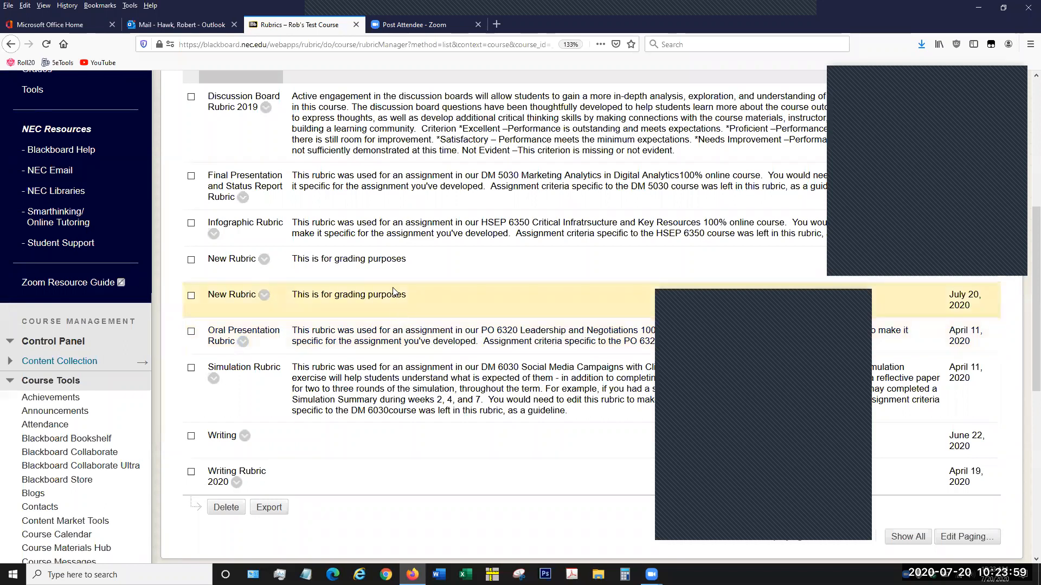
scroll(318, 284, down, 1)
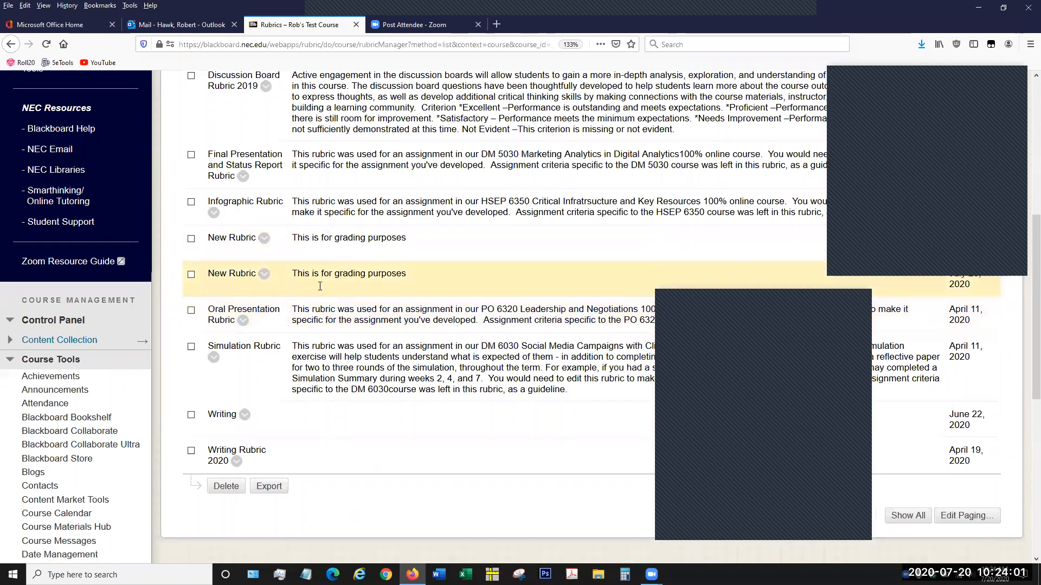
scroll(320, 286, down, 3)
click(246, 359)
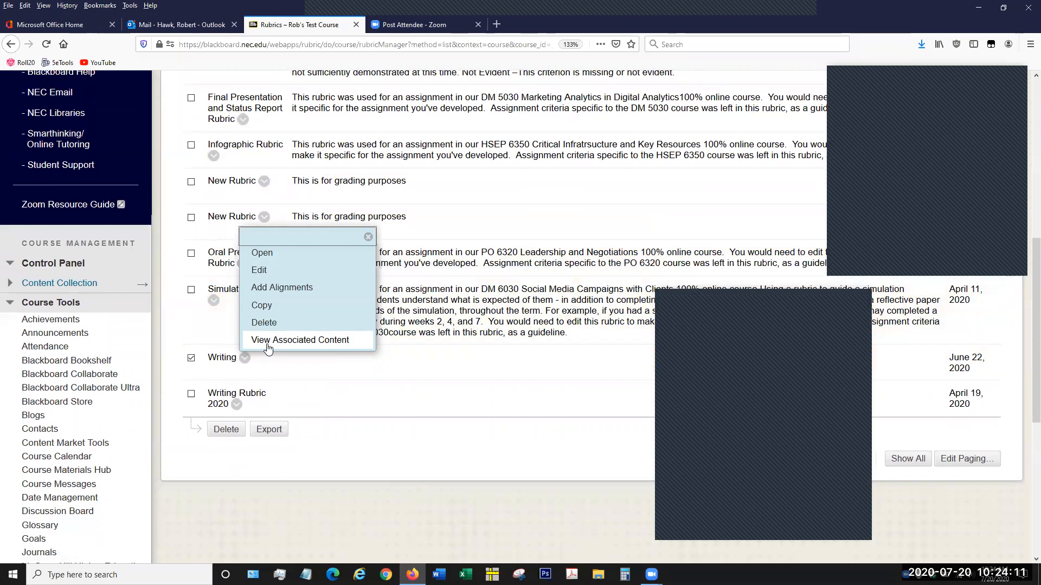
scroll(332, 339, up, 5)
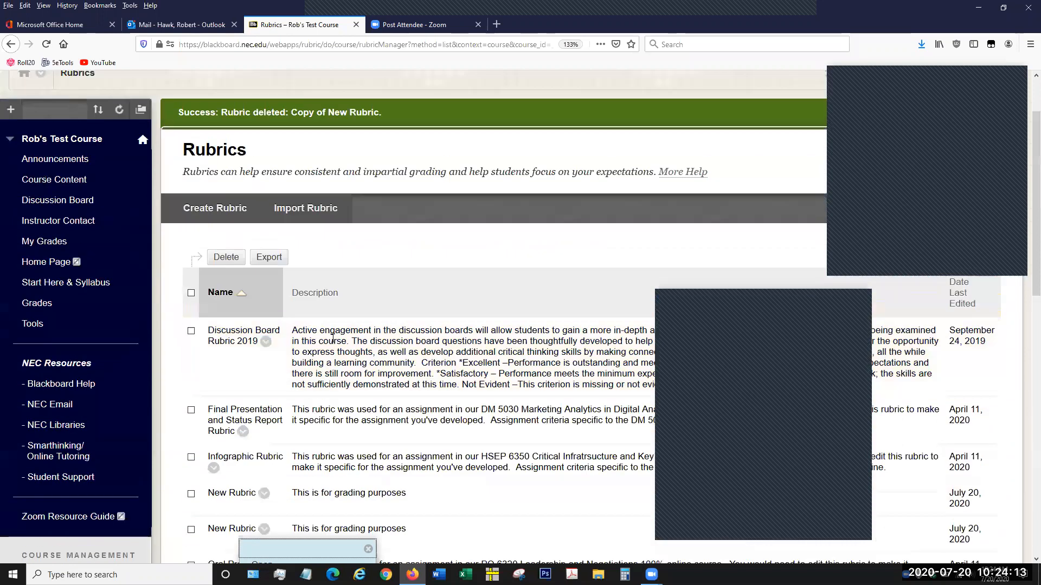
click(265, 341)
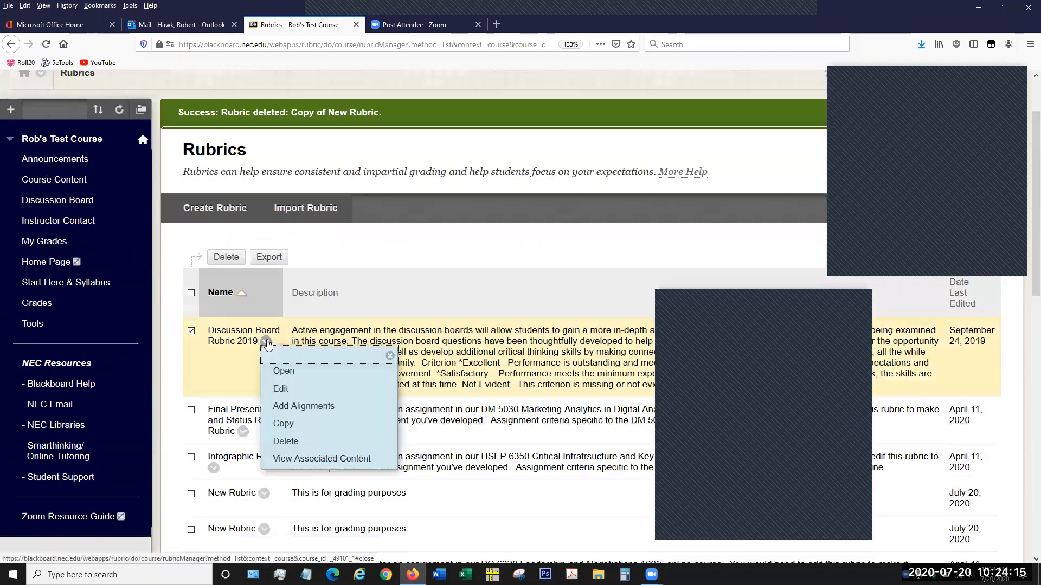
click(307, 461)
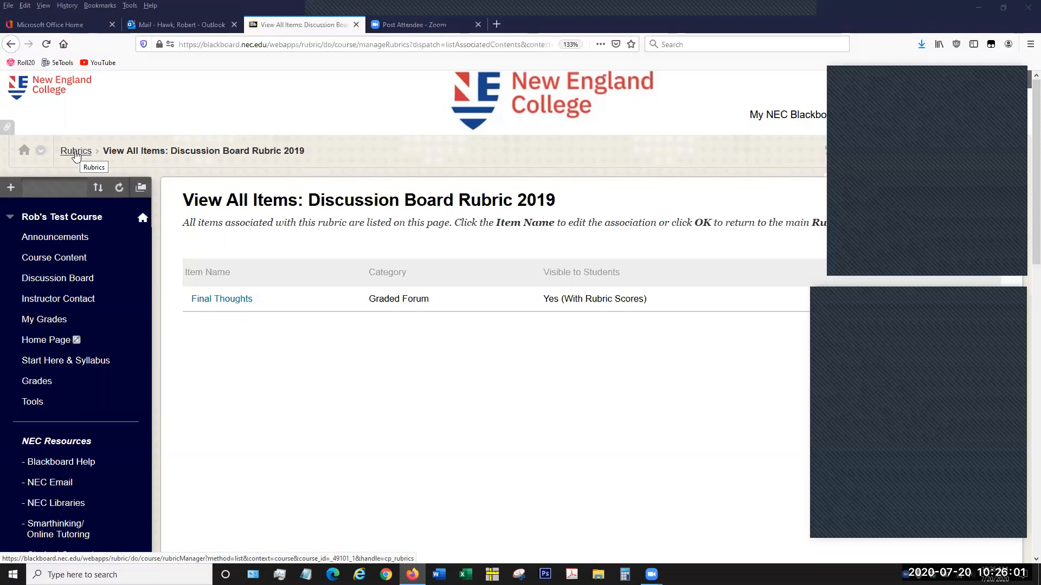
- Return to the rubrics list and examine the actions available for Discussion Board Rubric 2019
click(76, 155)
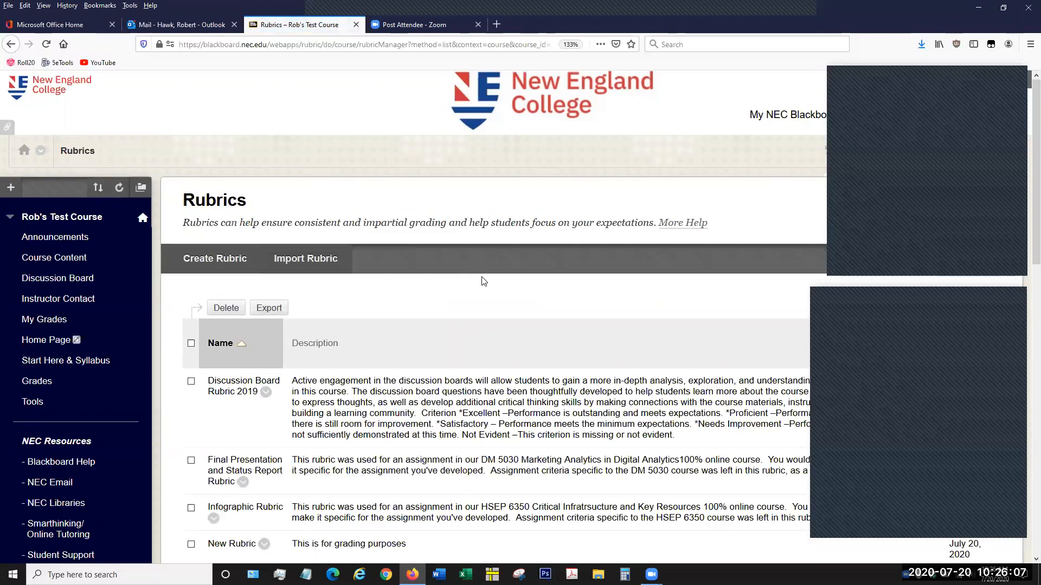
scroll(484, 284, down, 3)
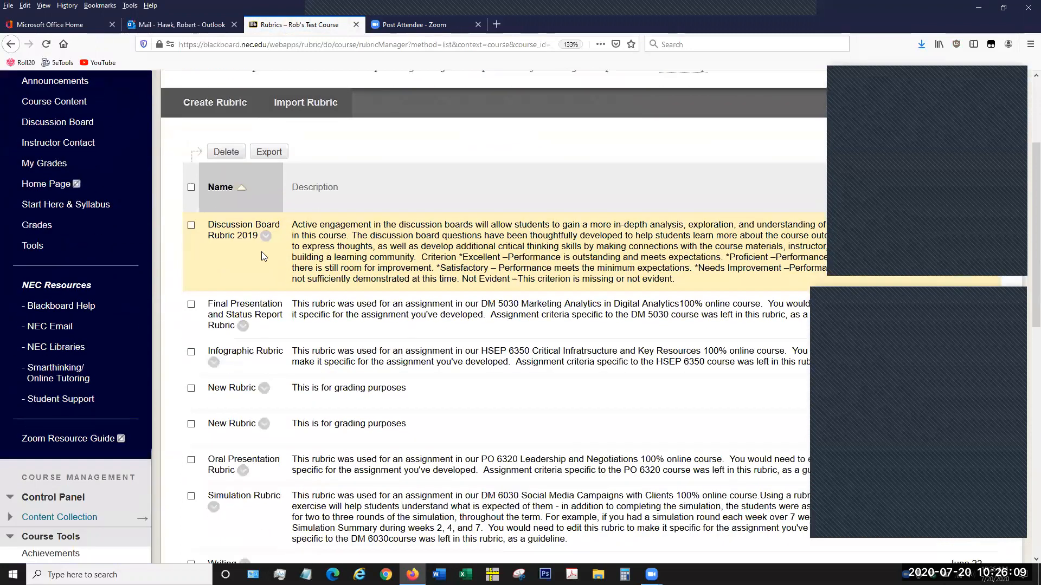
click(266, 237)
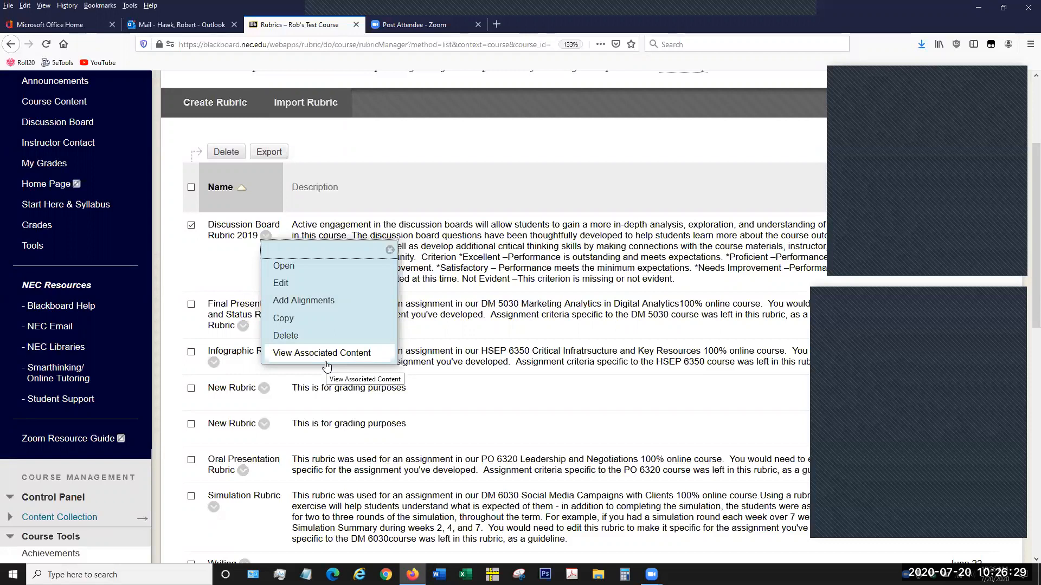
click(434, 162)
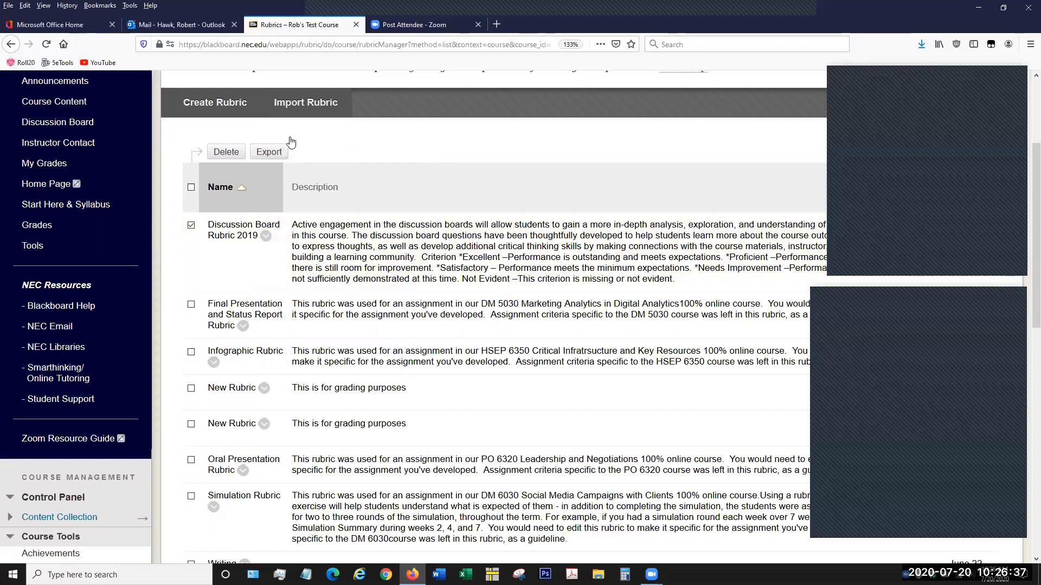
scroll(317, 248, up, 2)
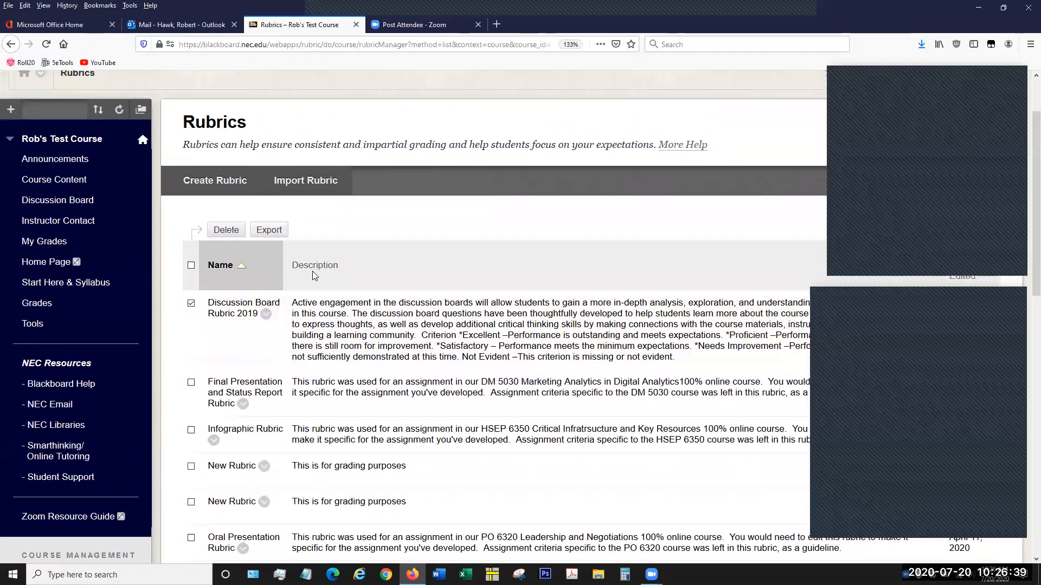
- Open the Course Content page and look through its assignments and tests
click(86, 183)
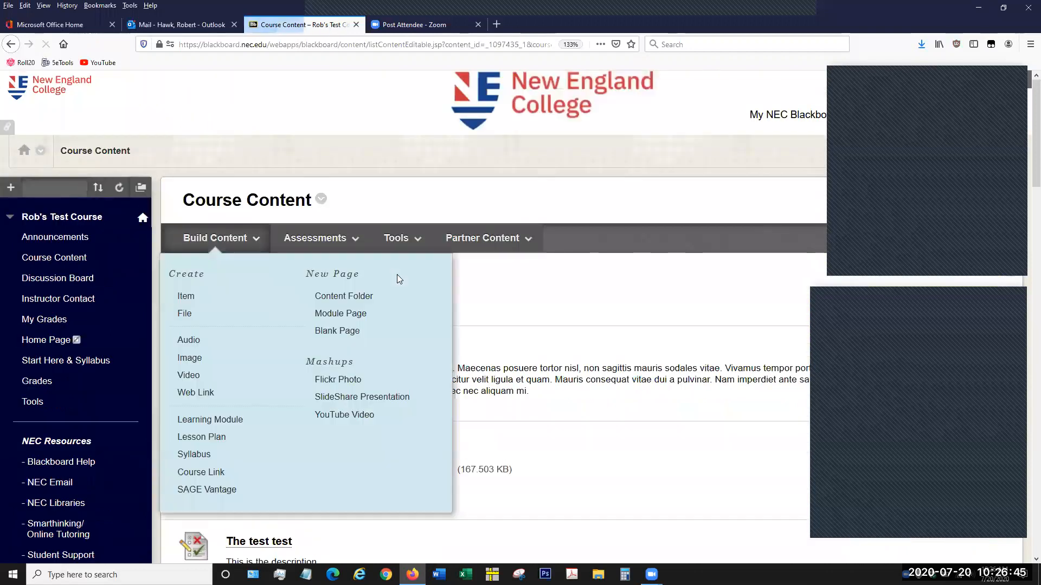
scroll(515, 317, down, 2)
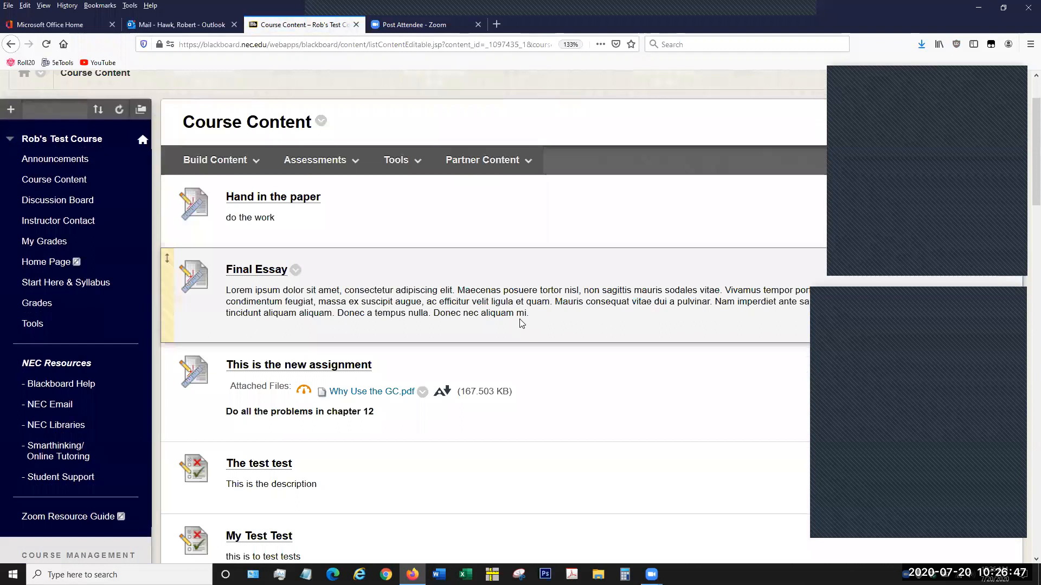
scroll(370, 363, down, 2)
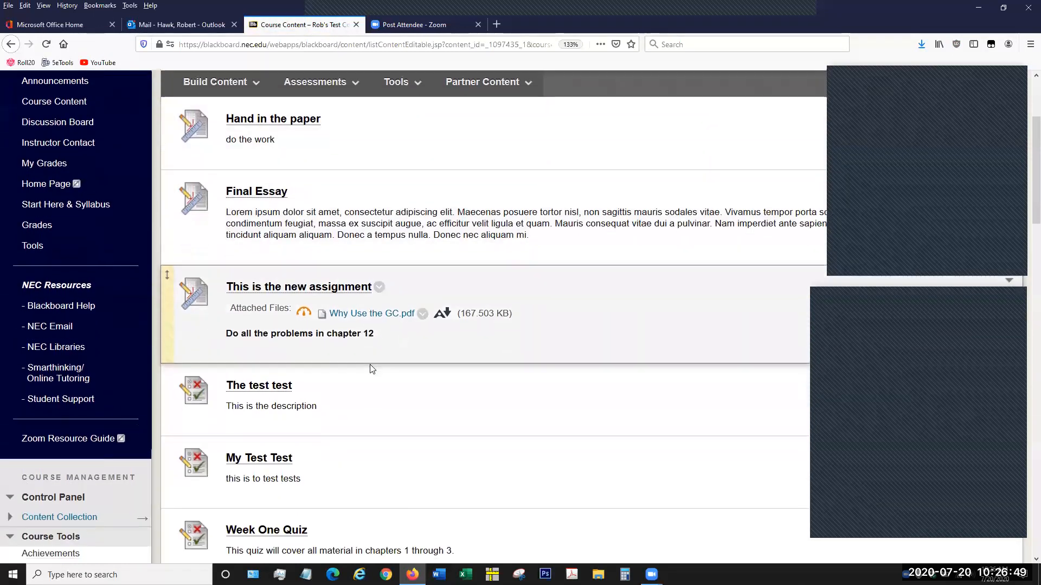
scroll(371, 368, down, 3)
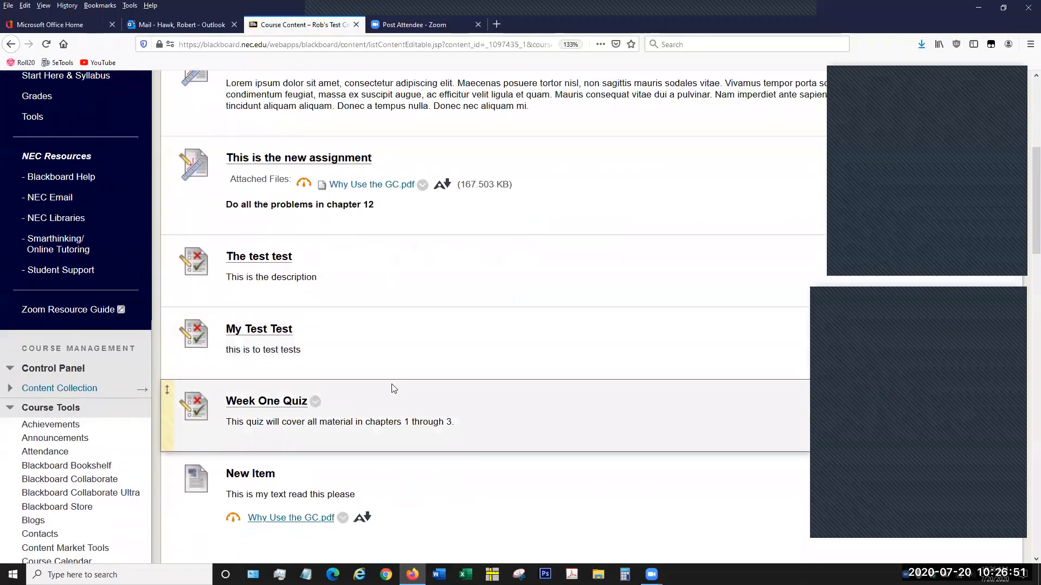
scroll(393, 389, up, 5)
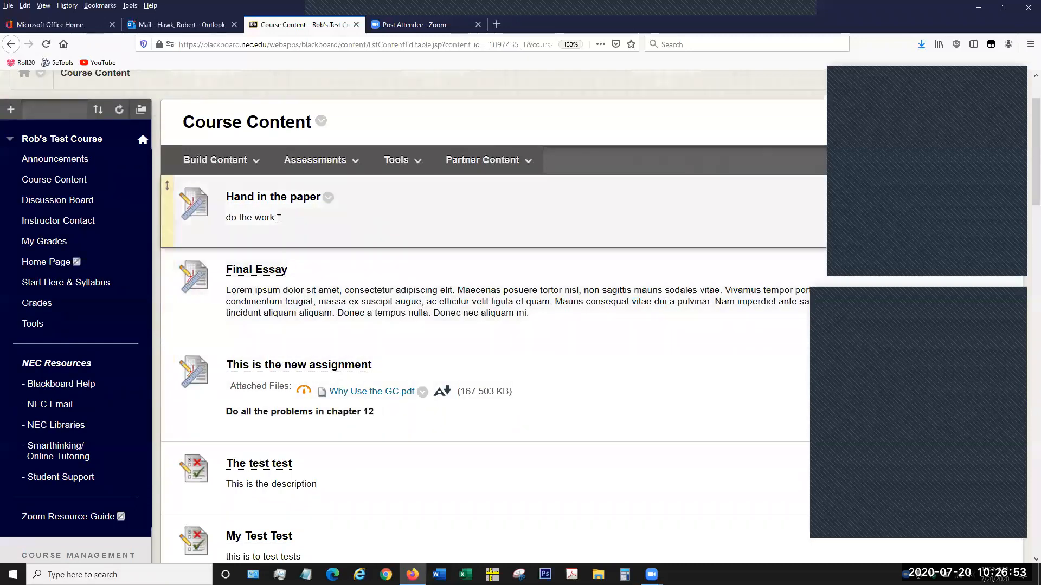
- Open the Hand in the paper assignment for editing and review its settings down to the Grading section
click(328, 198)
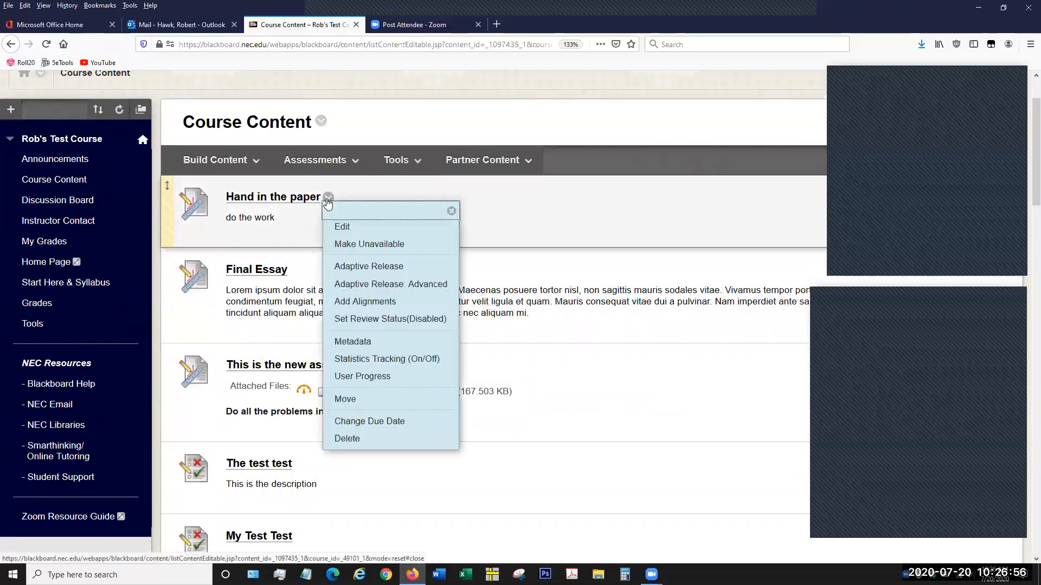
click(353, 226)
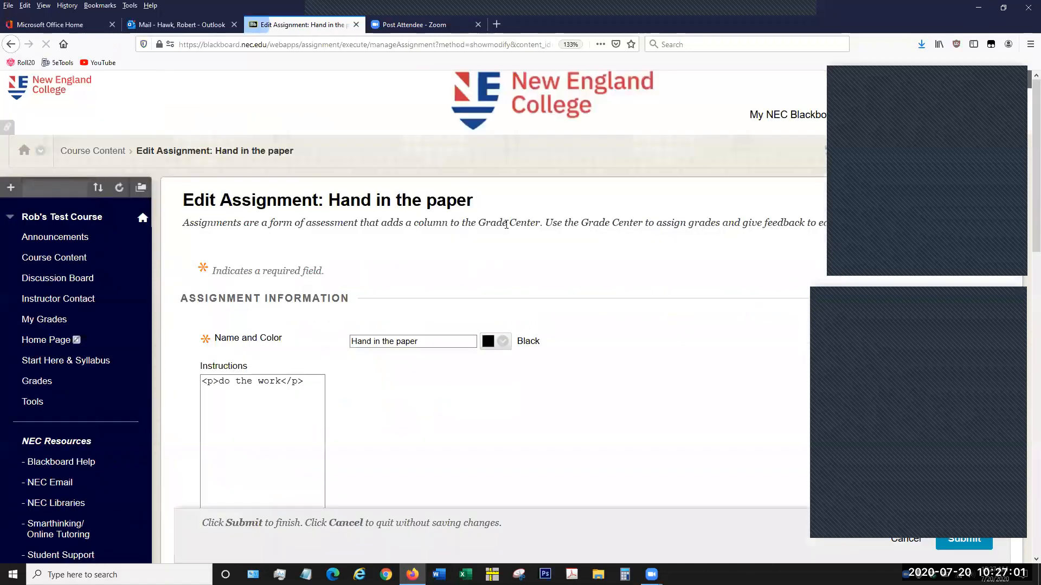
scroll(668, 260, down, 5)
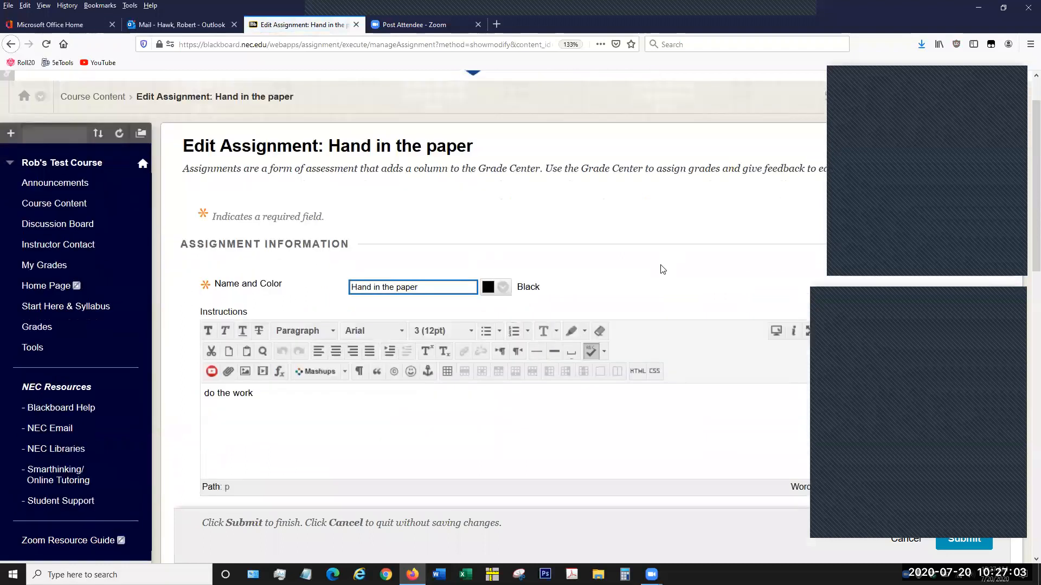
scroll(600, 355, down, 5)
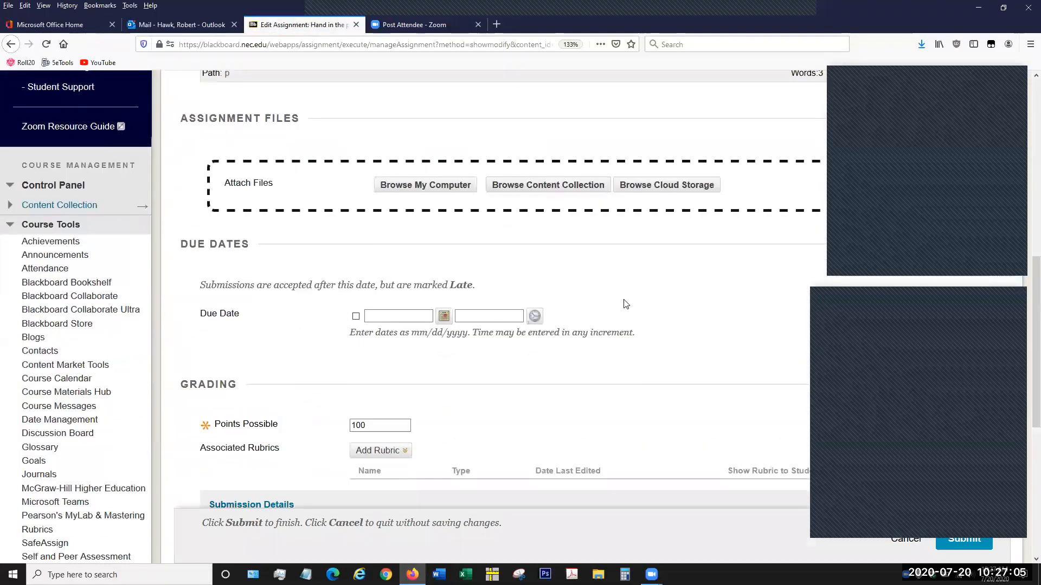
scroll(655, 284, up, 7)
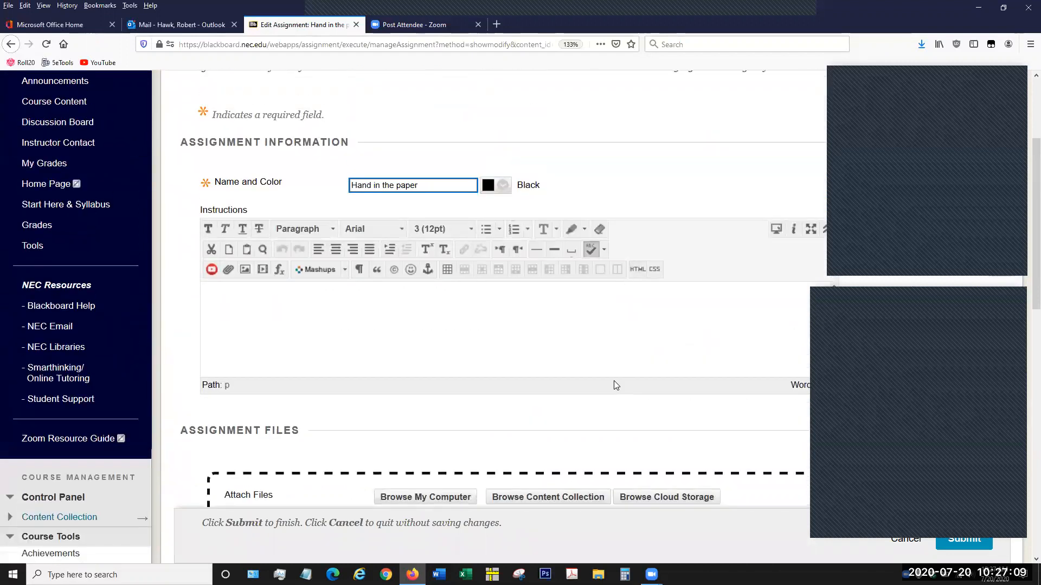
scroll(615, 385, down, 7)
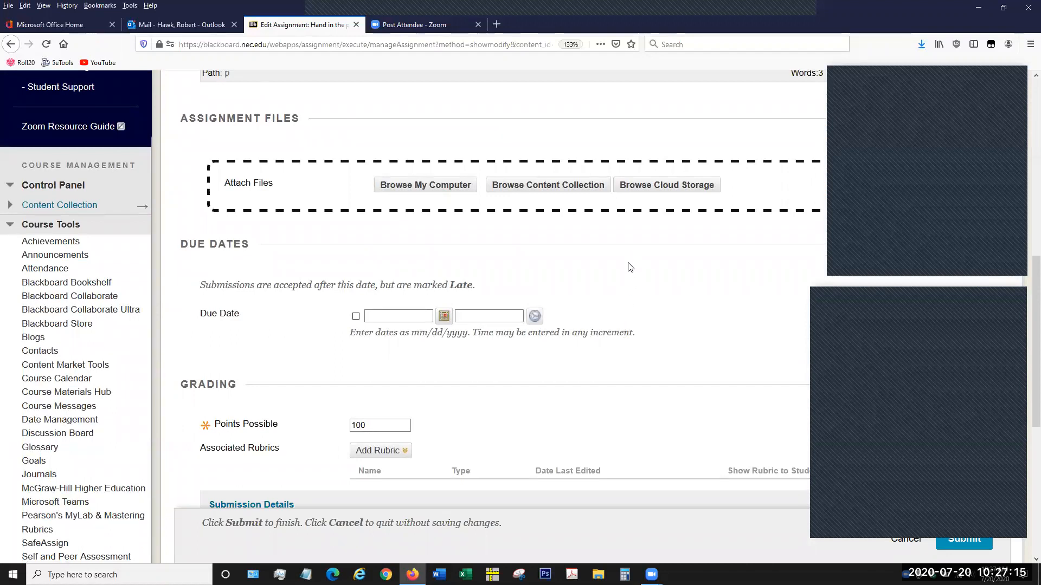
scroll(630, 266, down, 3)
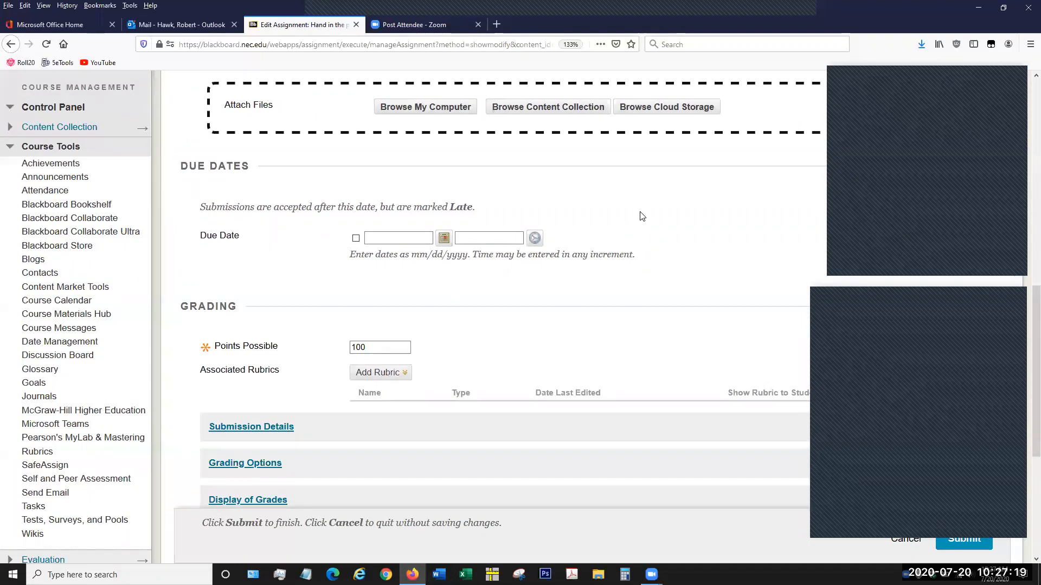
scroll(646, 216, down, 2)
scroll(647, 217, down, 1)
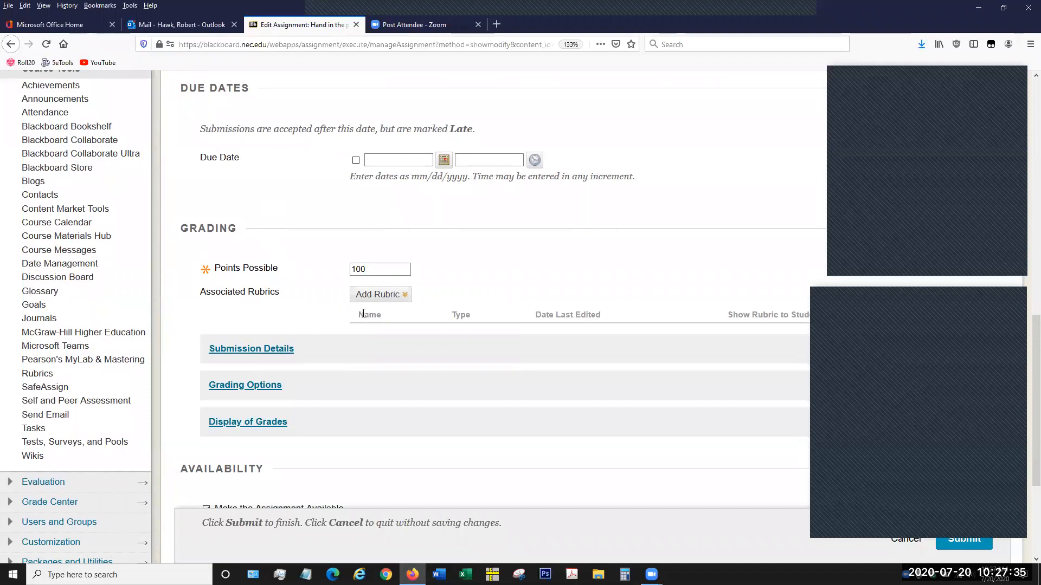
- Start adding an existing rubric to the assignment and look through the list of available rubrics
click(388, 298)
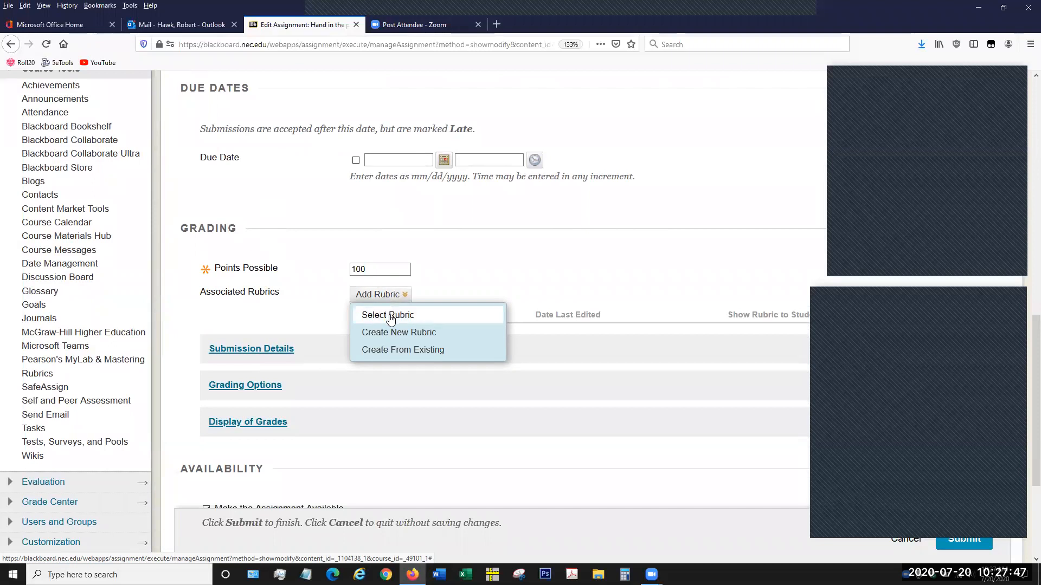
click(388, 316)
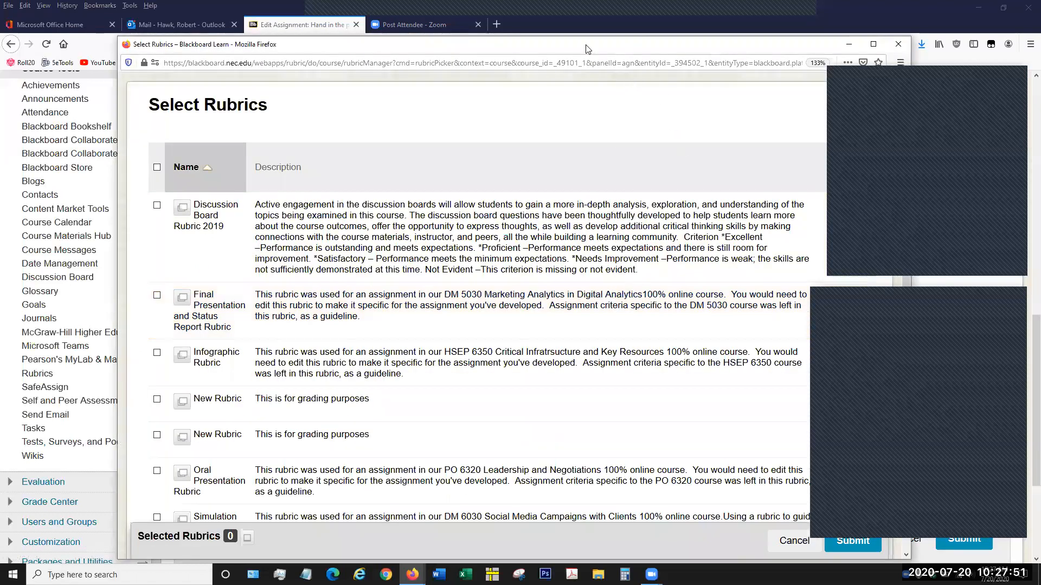
drag(585, 49, 510, 39)
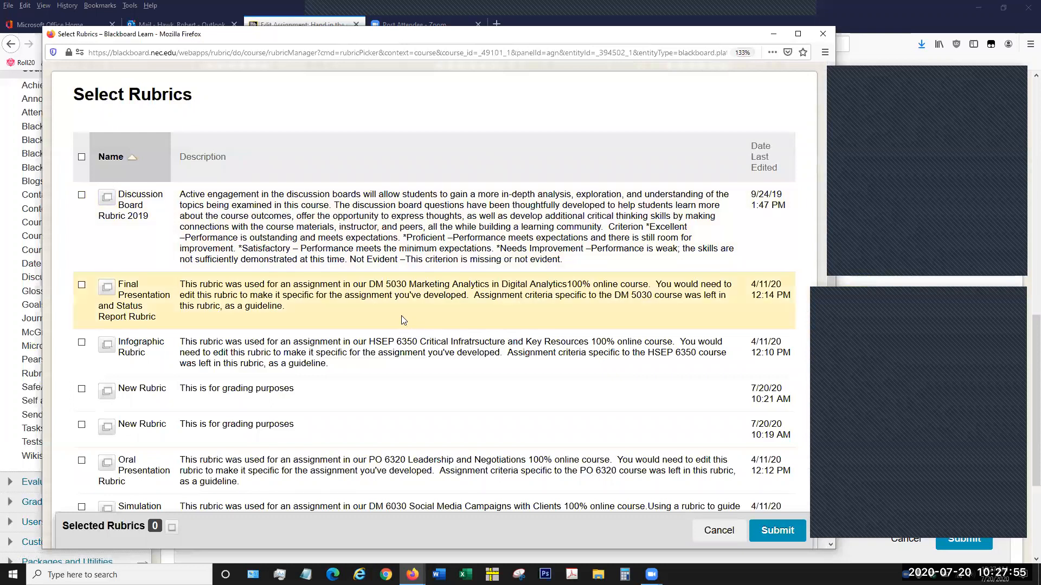
scroll(328, 349, down, 1)
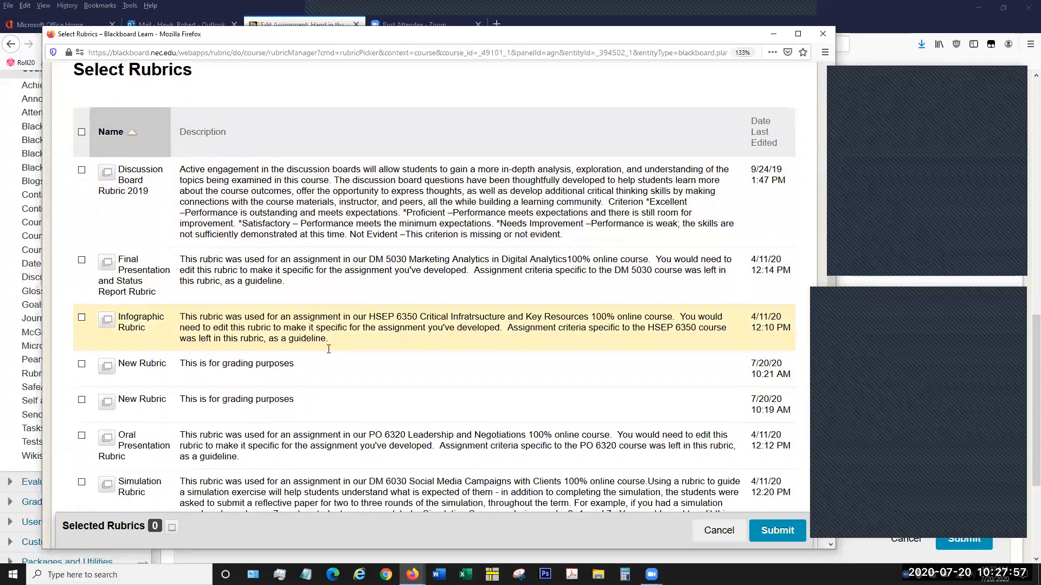
scroll(328, 349, down, 2)
scroll(330, 354, down, 3)
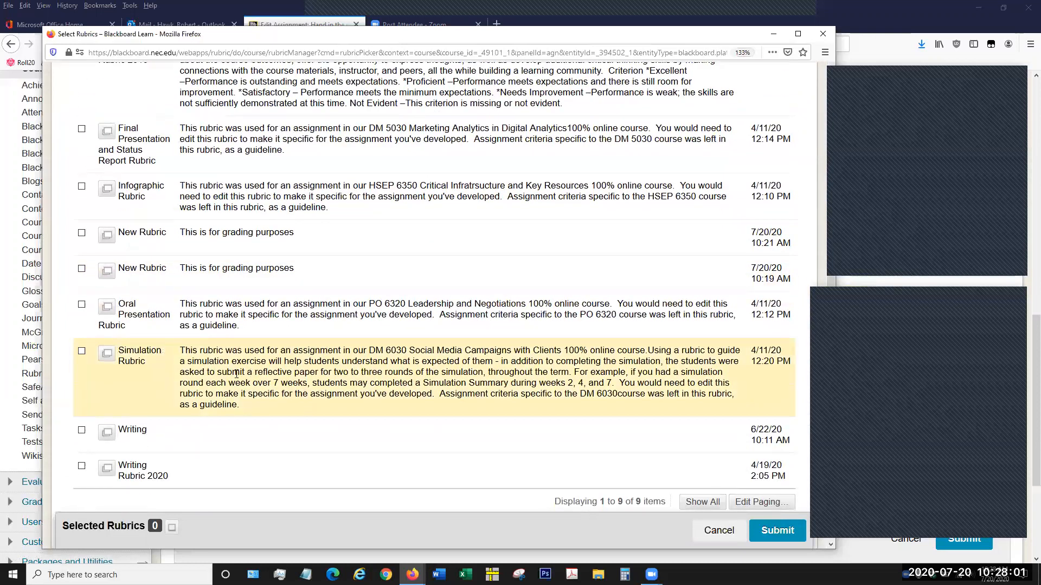
scroll(162, 271, up, 3)
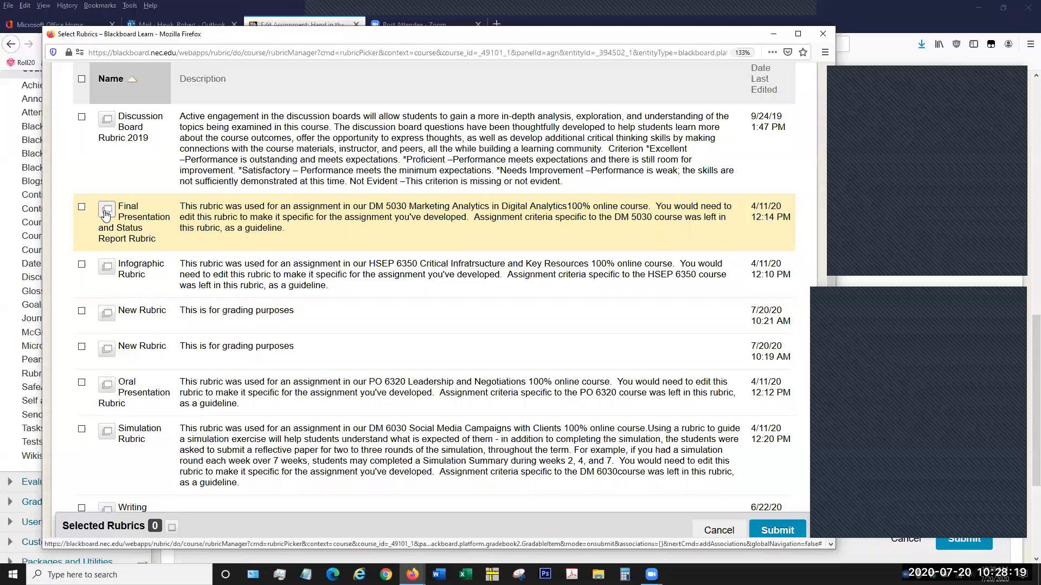
- Preview the Final Presentation and Status Report Rubric with its criteria and levels of achievement, and close the preview
click(106, 213)
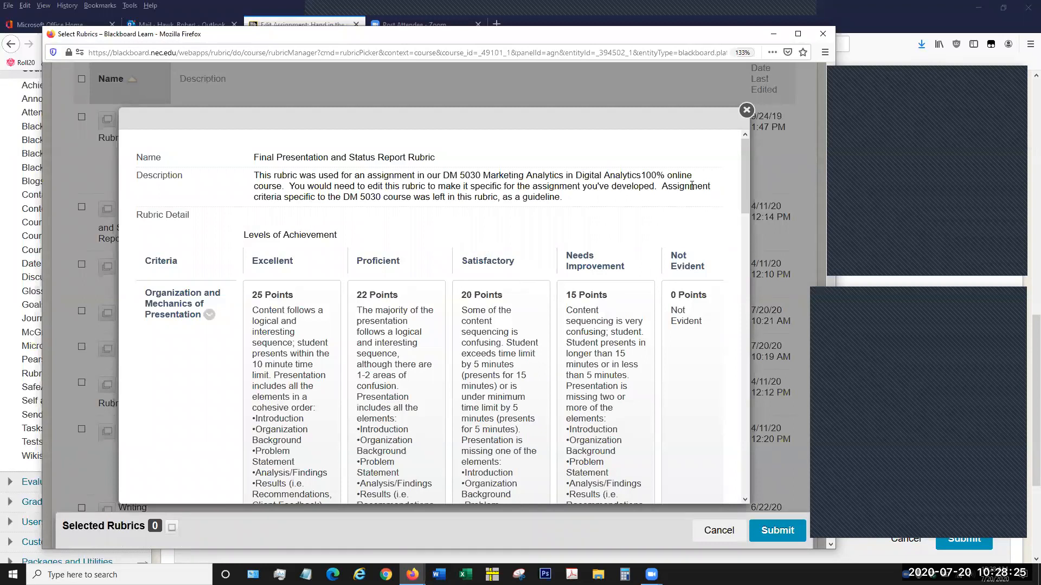
mouse_move(743, 163)
mouse_down()
mouse_move(743, 458)
mouse_move(749, 143)
mouse_move(744, 164)
mouse_up()
click(742, 112)
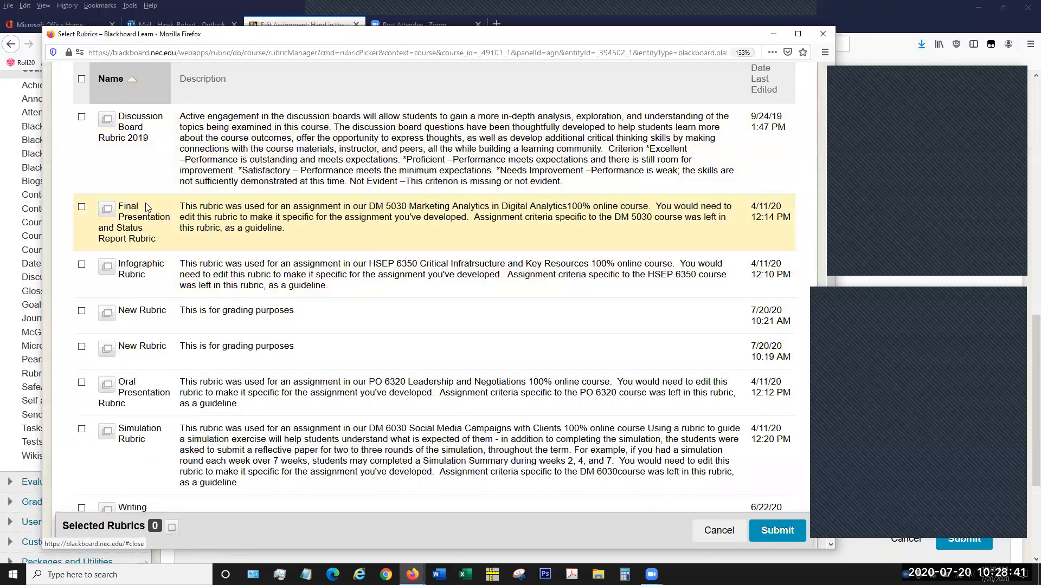
- Associate the Final Presentation and Status Report Rubric with the assignment and assign its maximum points as the points possible
click(86, 210)
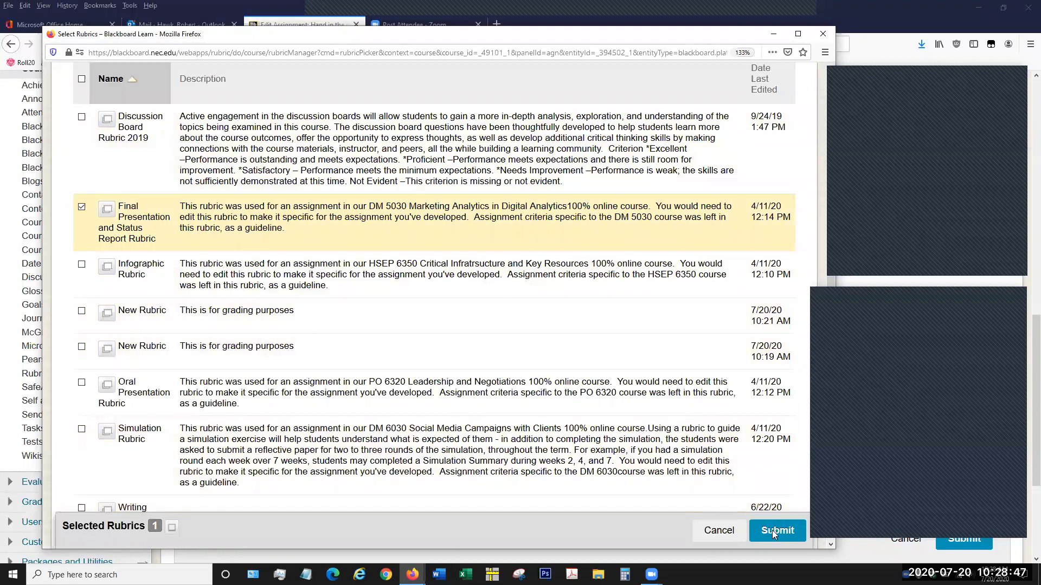
click(772, 530)
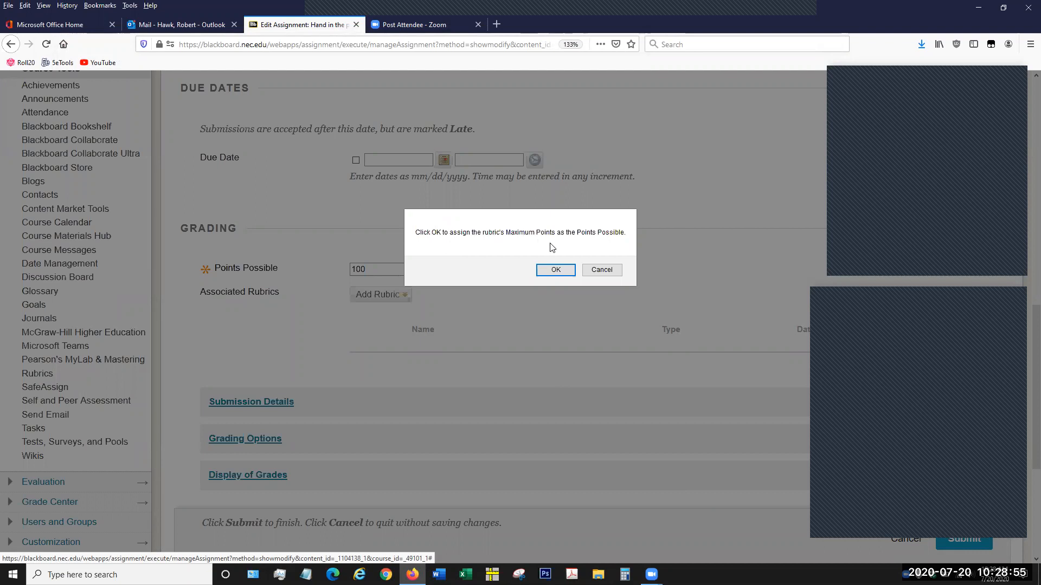
click(565, 270)
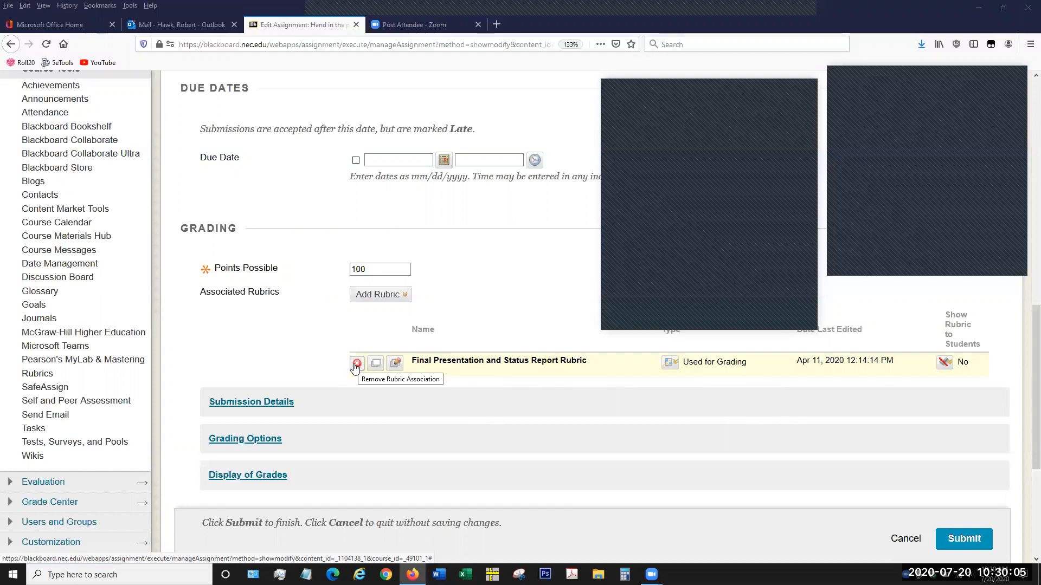
- Examine the edit option and the evaluation type choices of the associated rubric, leaving it used for grading
click(396, 366)
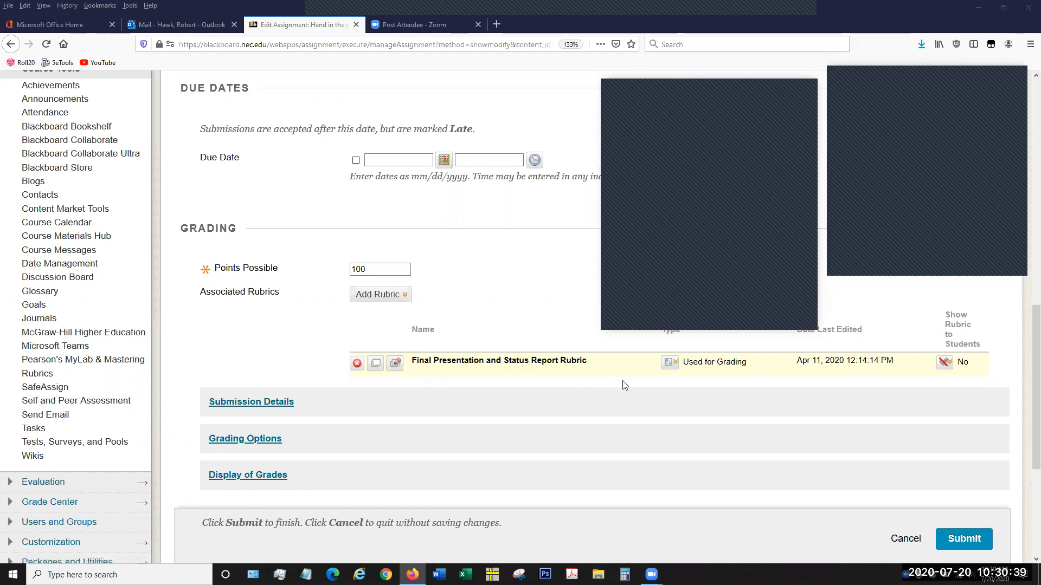
click(678, 367)
click(667, 363)
click(666, 364)
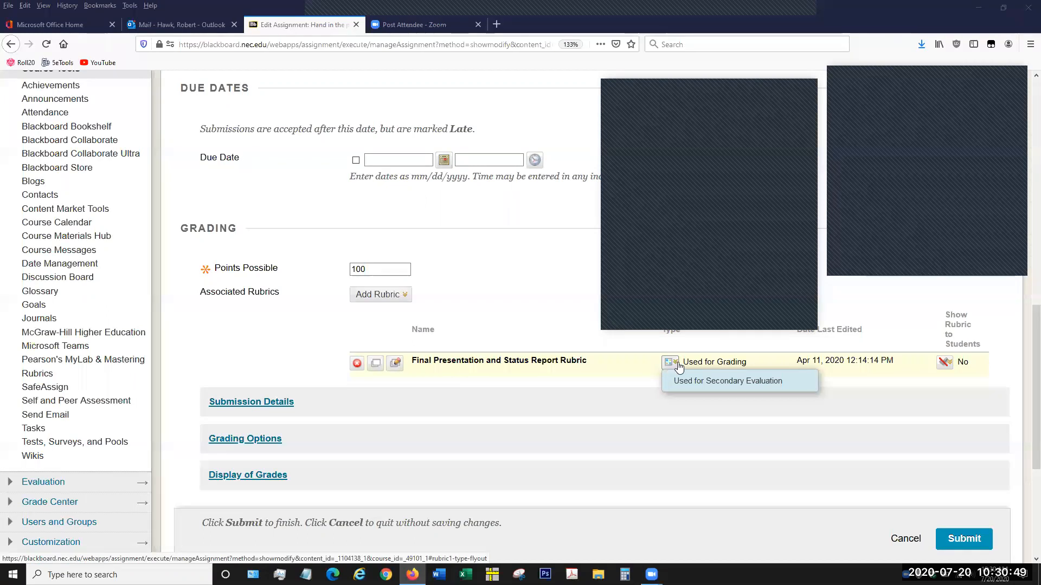
mouse_move(678, 369)
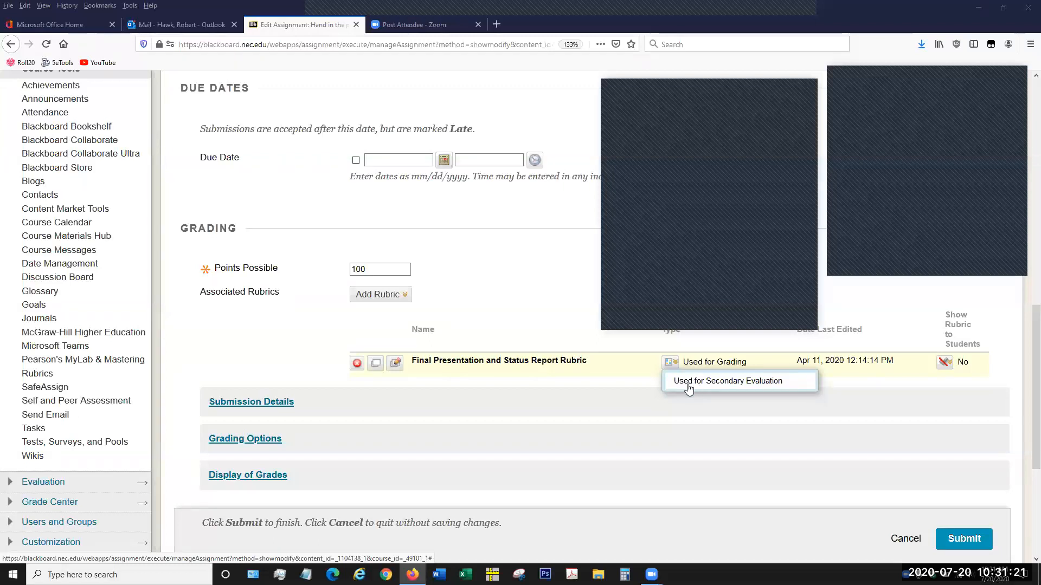
click(671, 363)
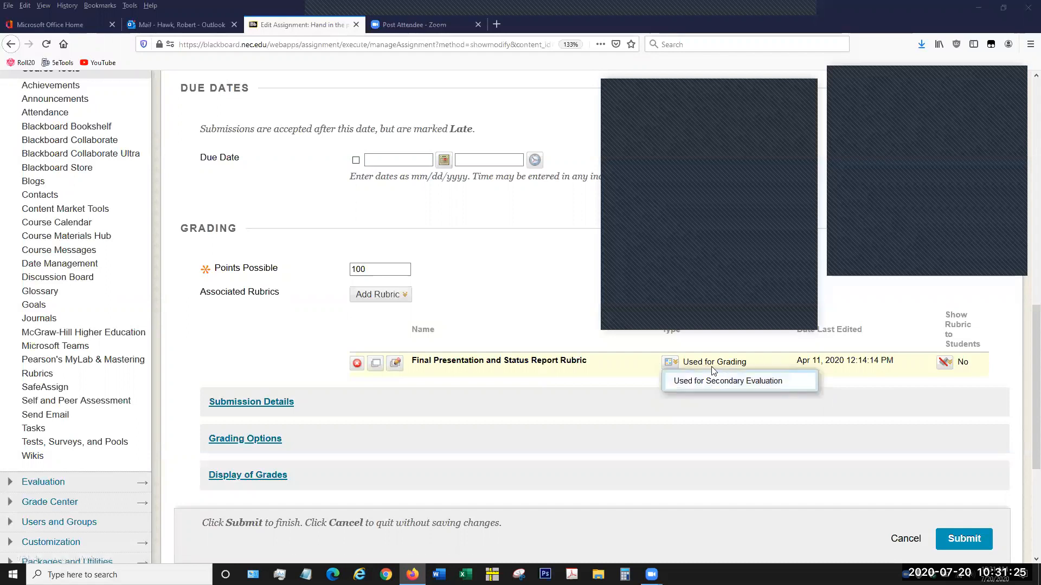
drag(698, 362, 736, 372)
click(736, 372)
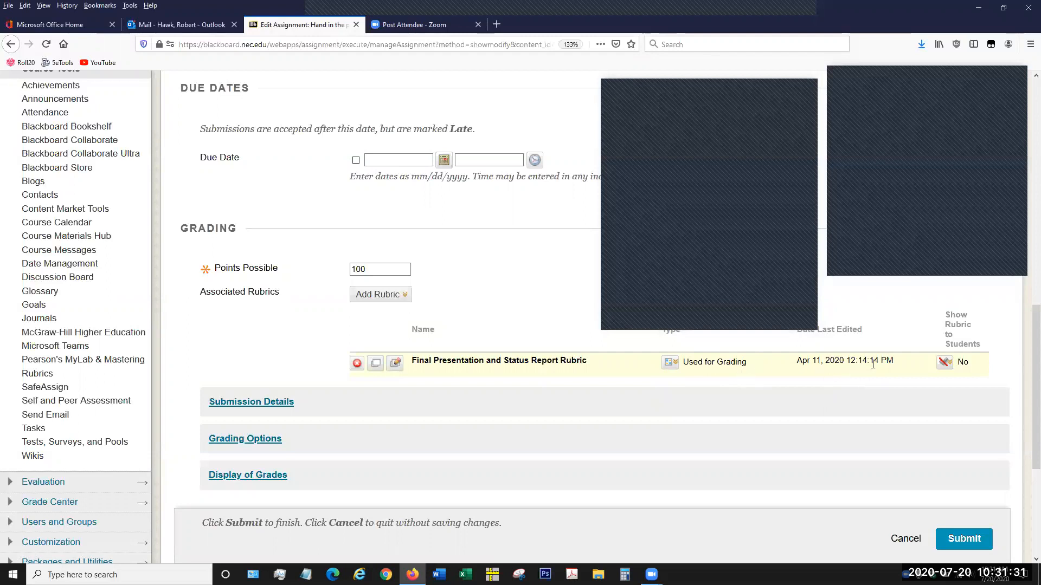
- Set the rubric's visibility to students to Yes (With Rubric Scores) and submit the assignment changes
click(939, 364)
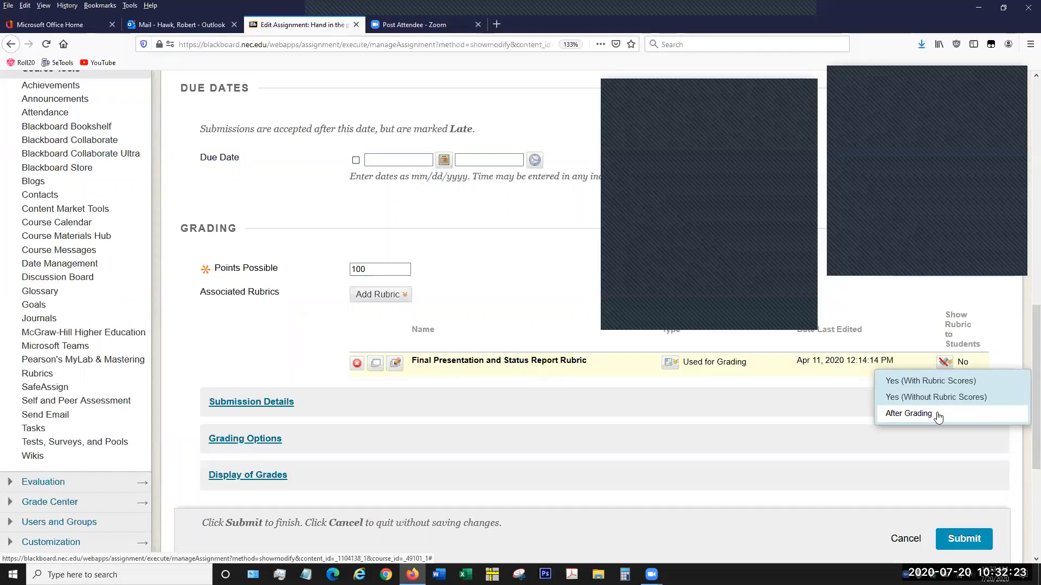
click(947, 384)
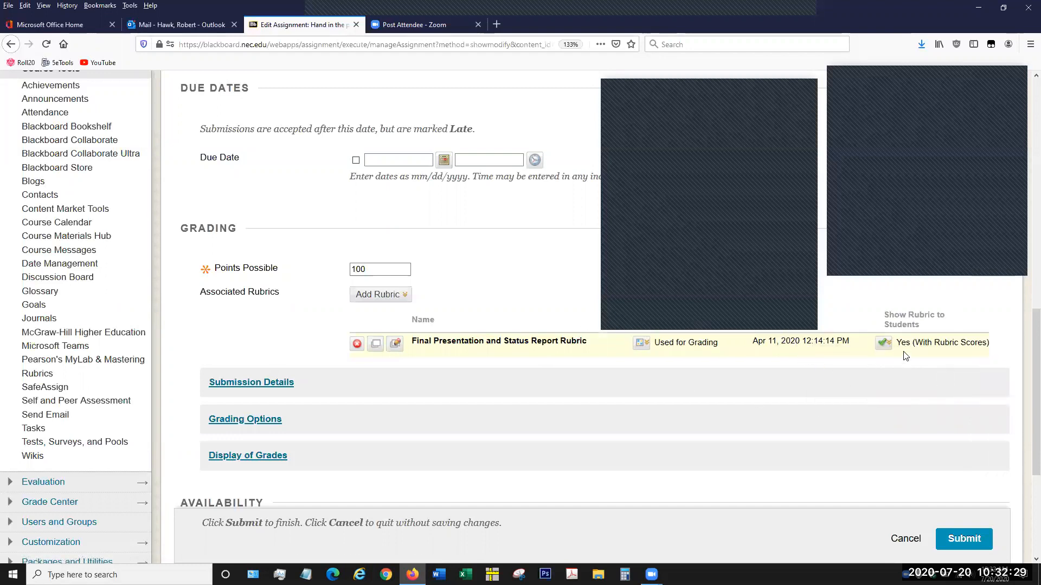
click(887, 346)
click(945, 344)
click(957, 539)
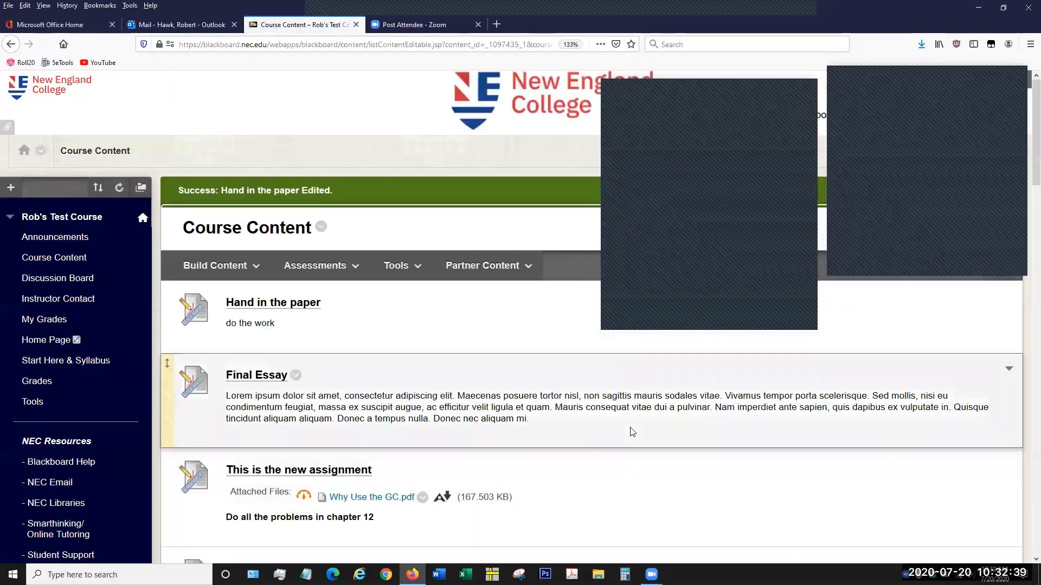
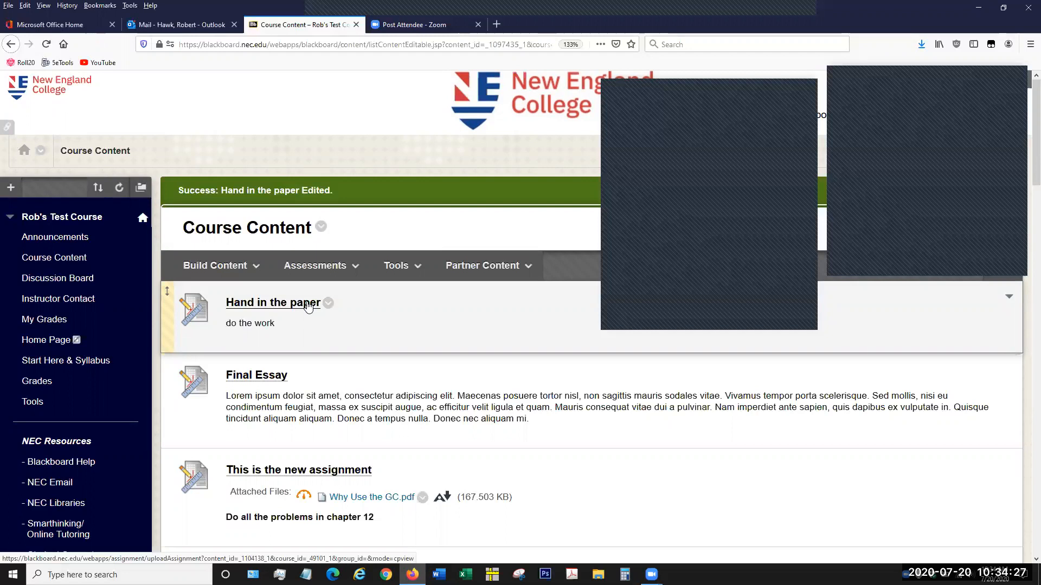
- Open the course's Rubrics list and look over the available rubrics, marking Discussion Board Rubric 2019
scroll(114, 347, down, 4)
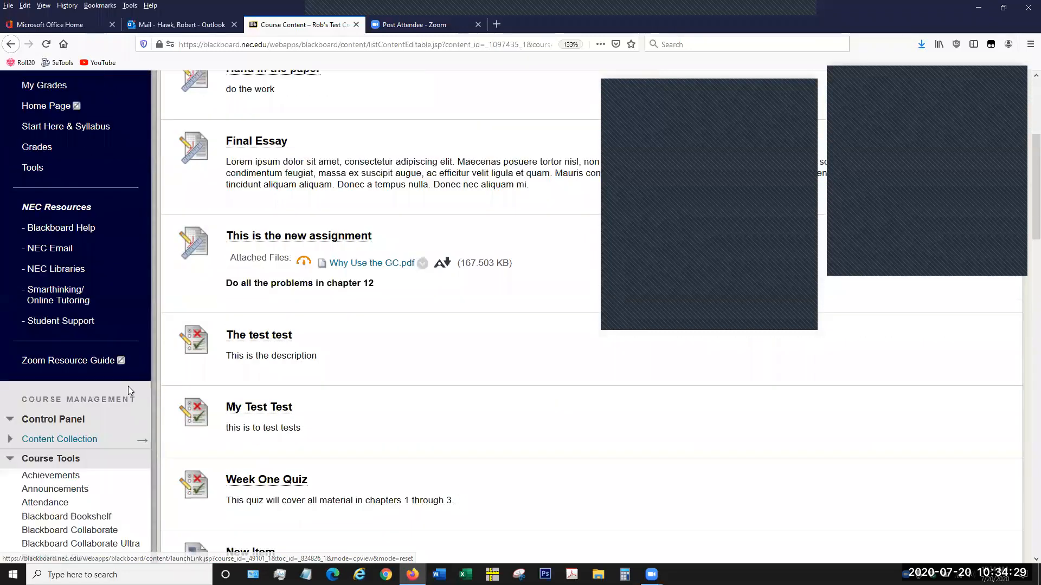
scroll(130, 387, down, 2)
scroll(152, 393, down, 3)
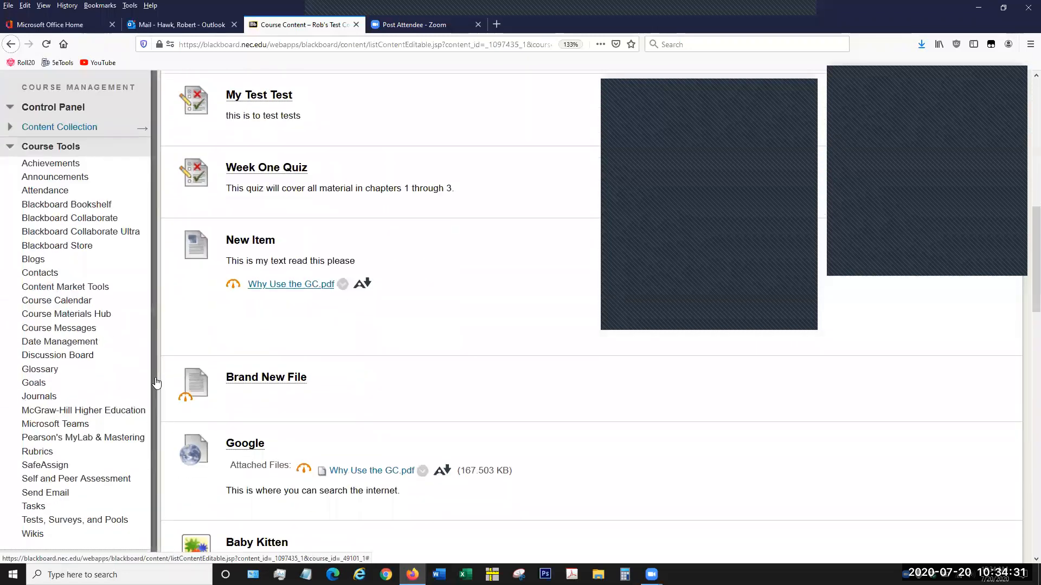
scroll(154, 382, down, 1)
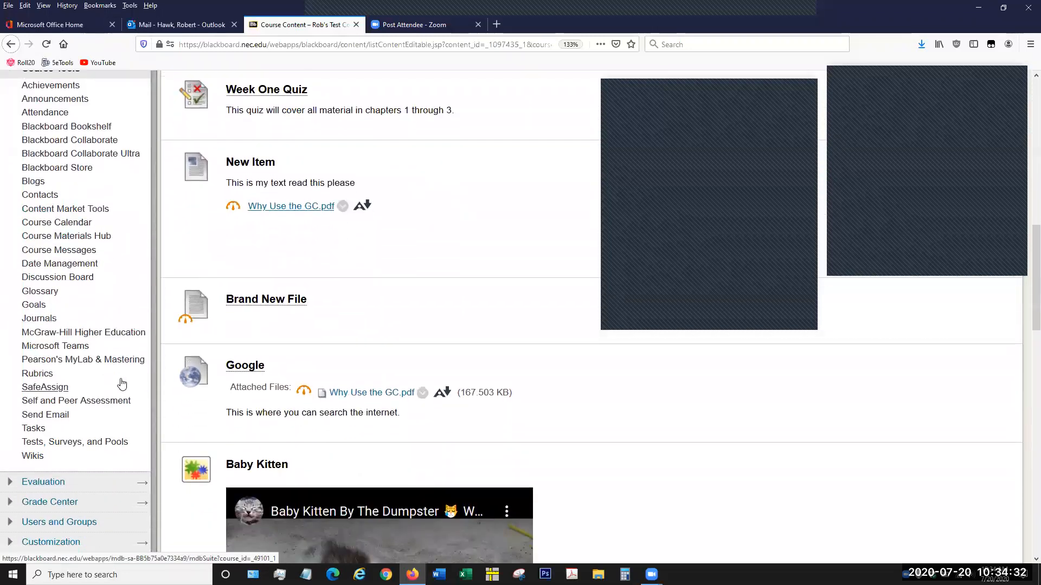
click(81, 374)
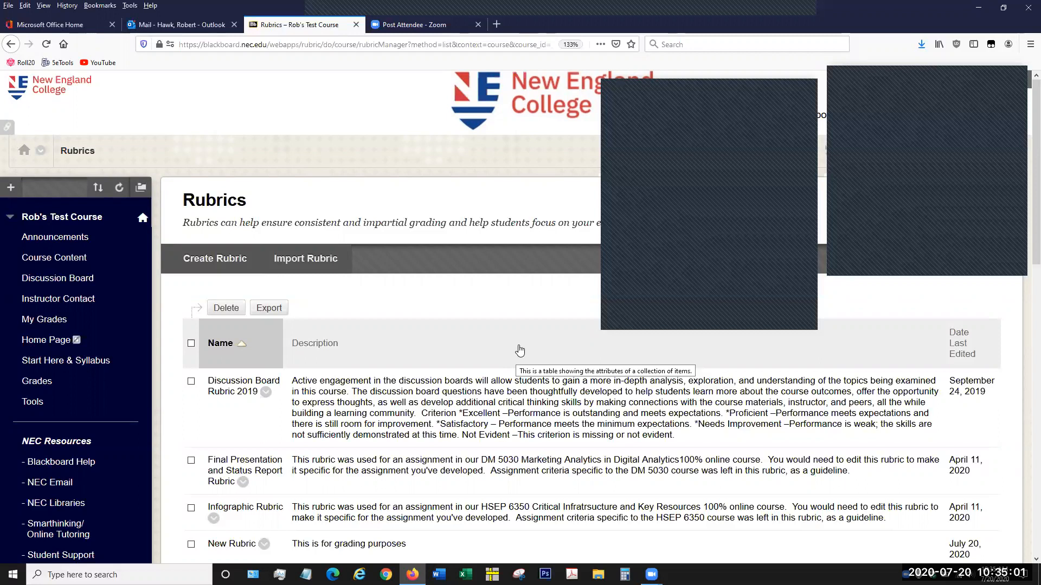
scroll(491, 372, down, 2)
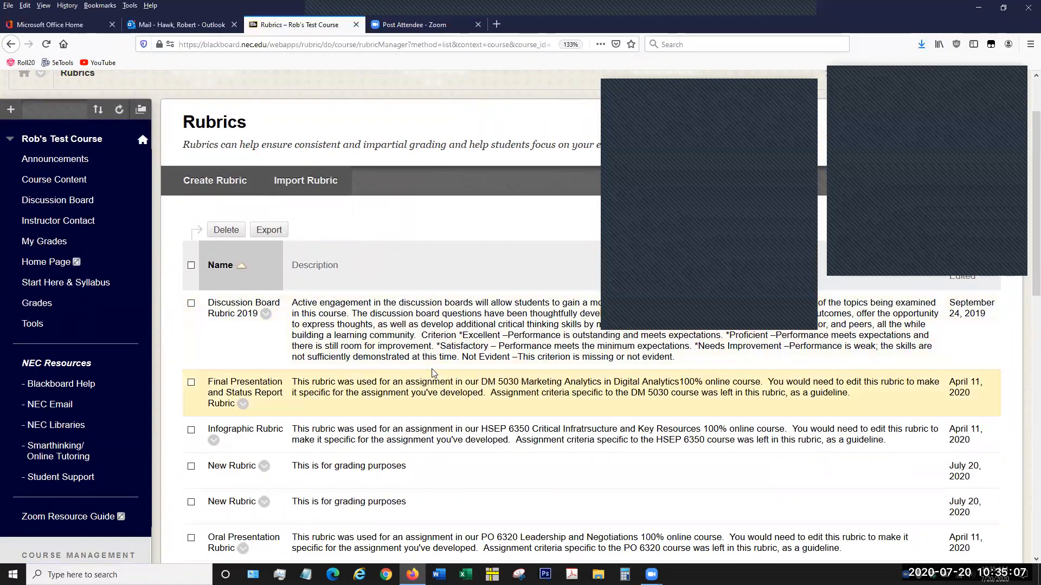
double_click(450, 333)
double_click(446, 336)
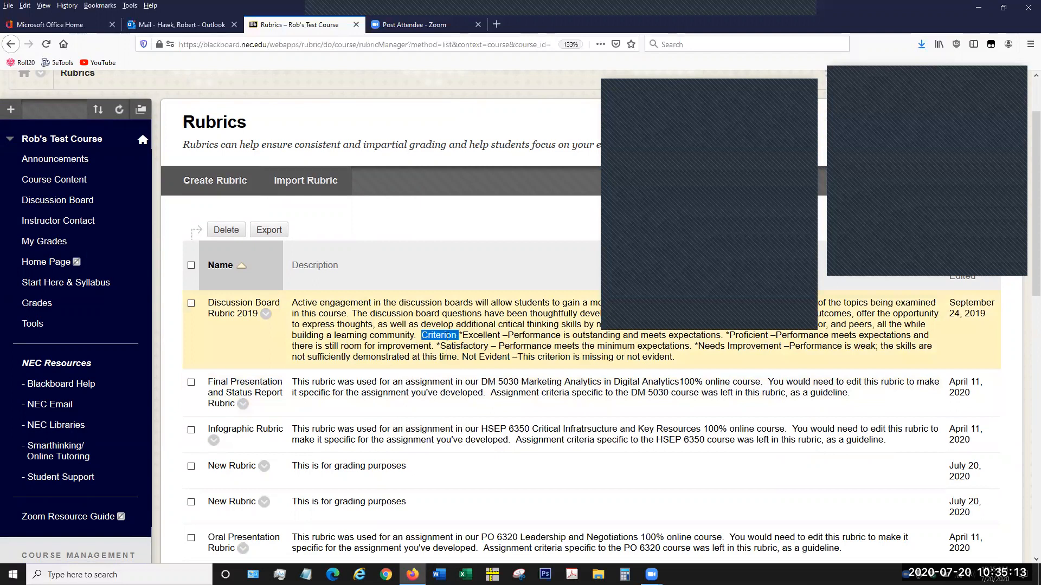
click(446, 336)
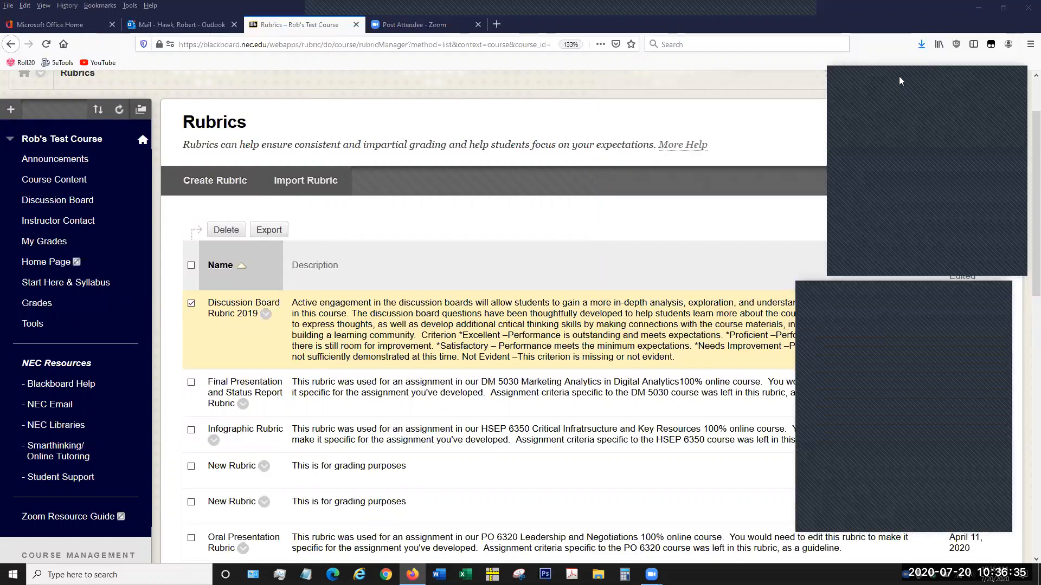
- Log out of the instructor account and log in with the student account's username and password
scroll(898, 76, up, 3)
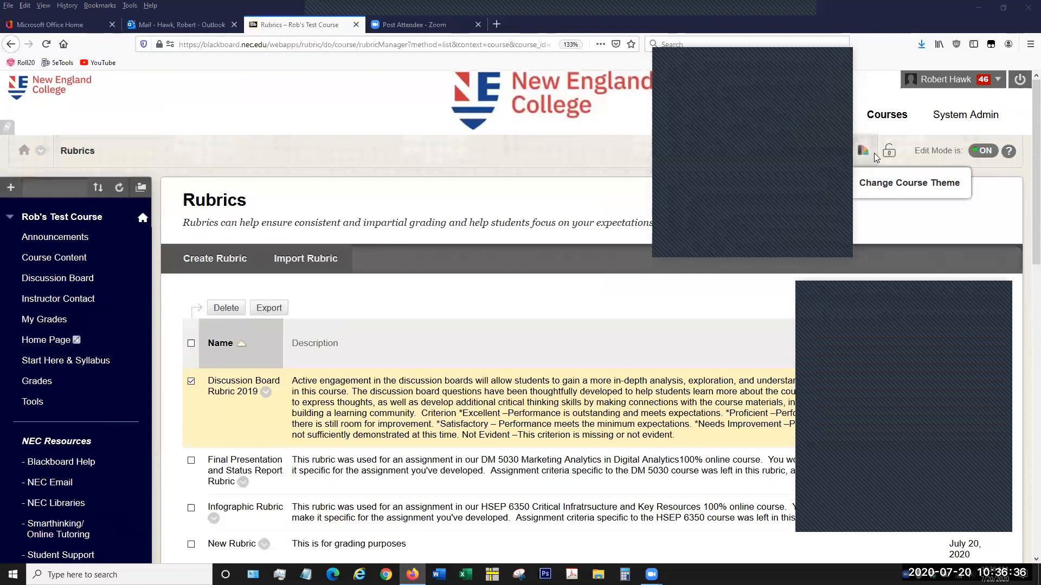
click(1018, 83)
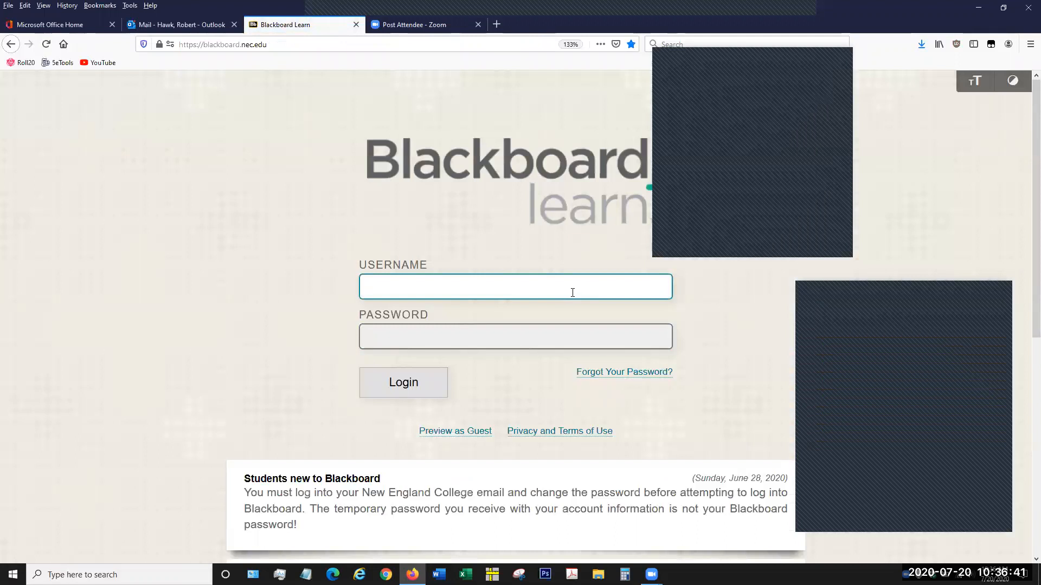
text(robhawk)
key(Tab)
text(••••••••)
key(Return)
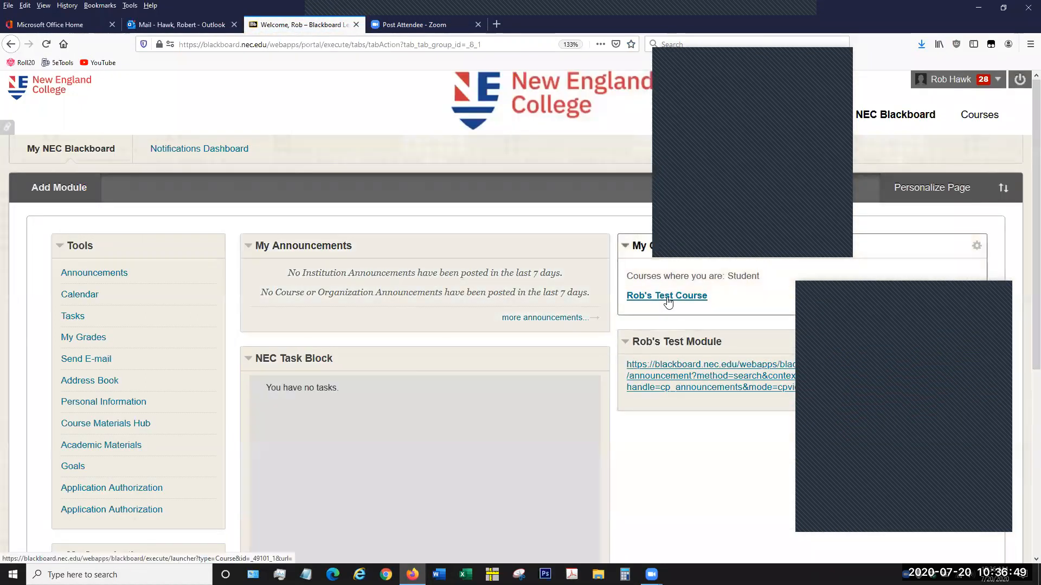
- Open the test course as the student and view the submission history of the Hand in the paper assignment
click(668, 297)
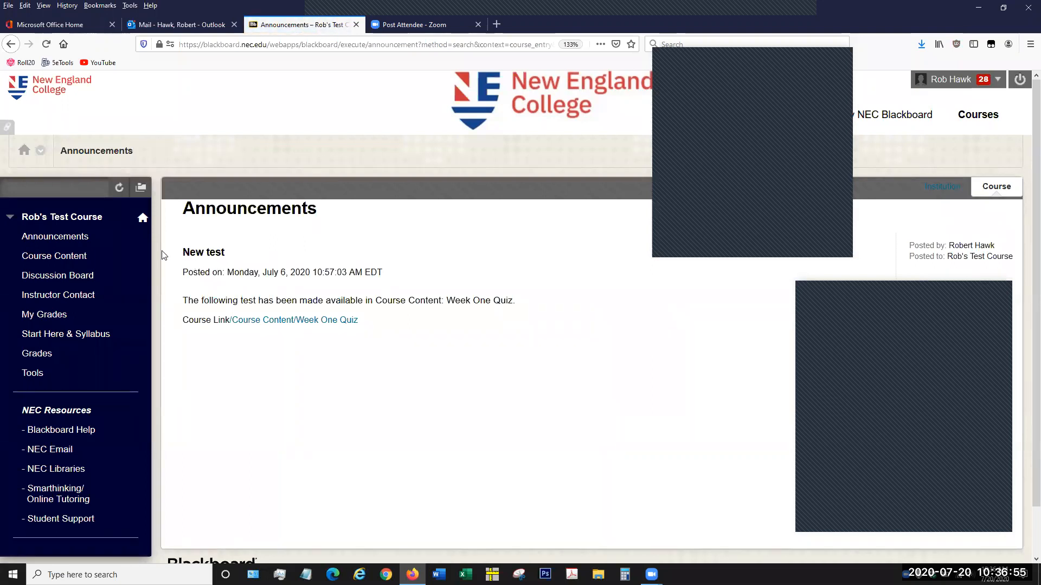
click(82, 259)
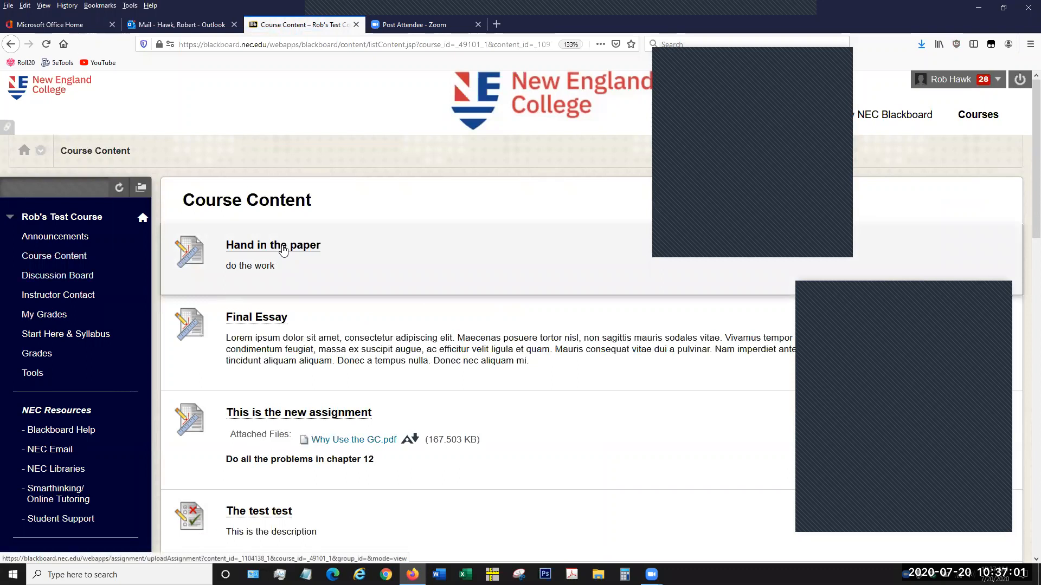
click(283, 248)
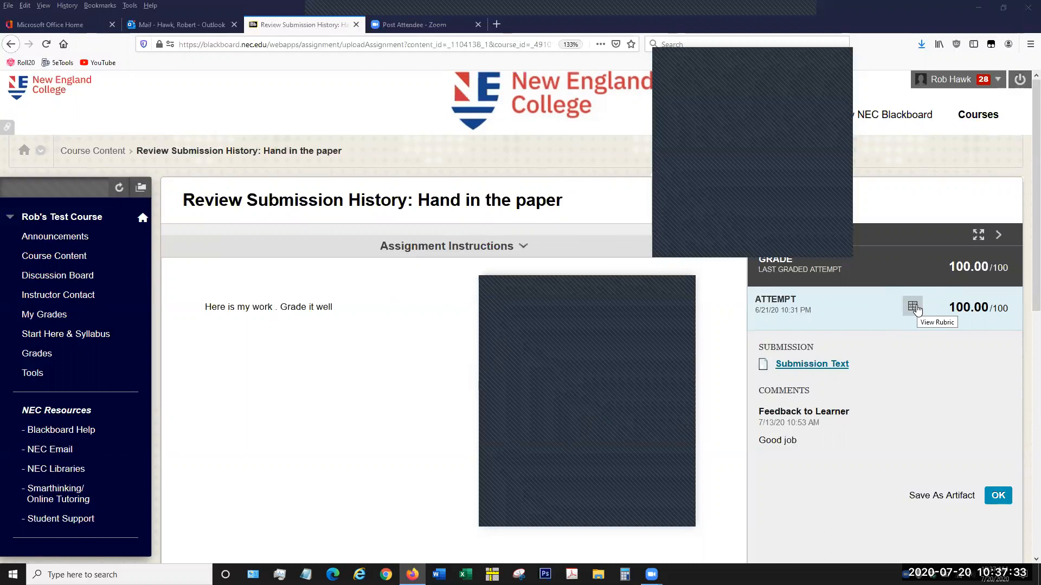
- View the rubric attached to the graded attempt through to its final criterion, and exit the rubric detail
click(913, 307)
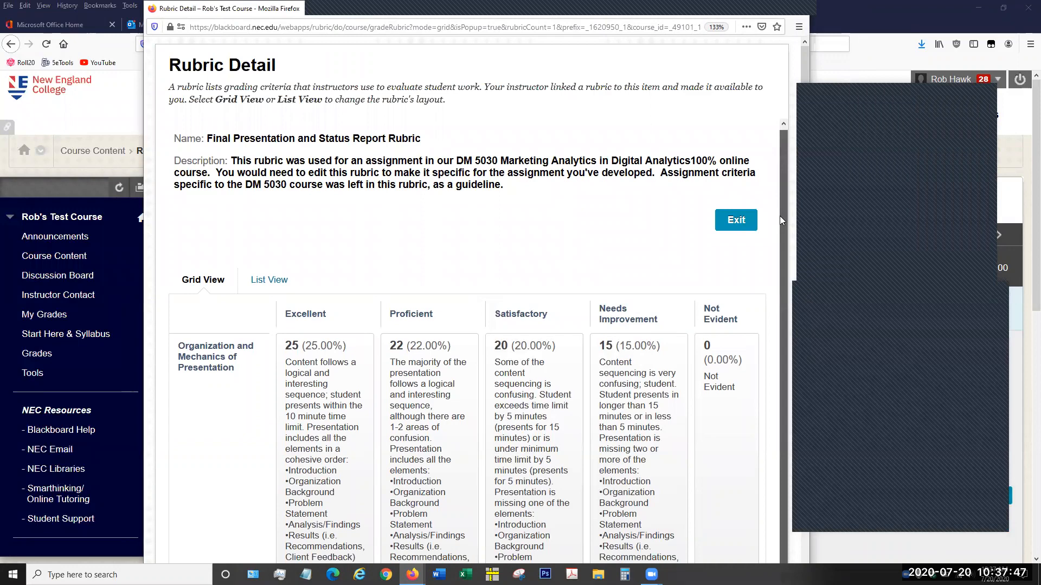
scroll(804, 91, down, 5)
drag(802, 161, 803, 468)
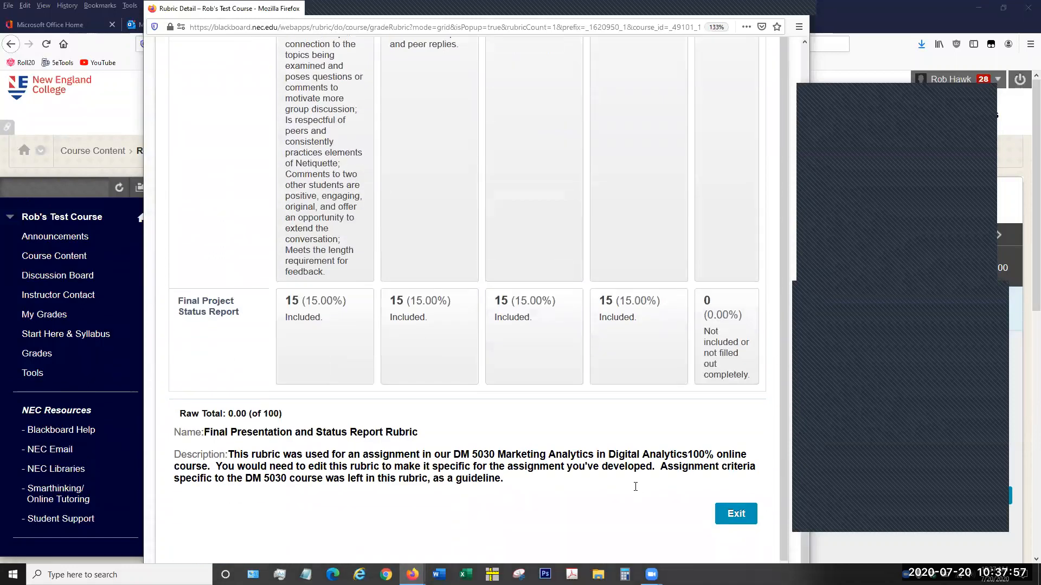
click(746, 516)
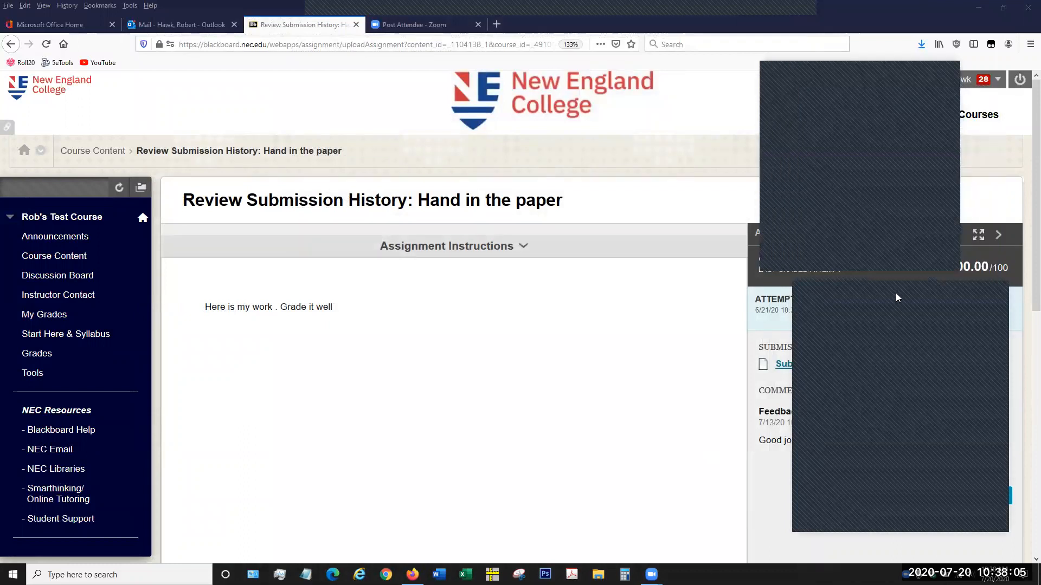
- Log out of the student account and log back in with the instructor account's username and password
click(1019, 81)
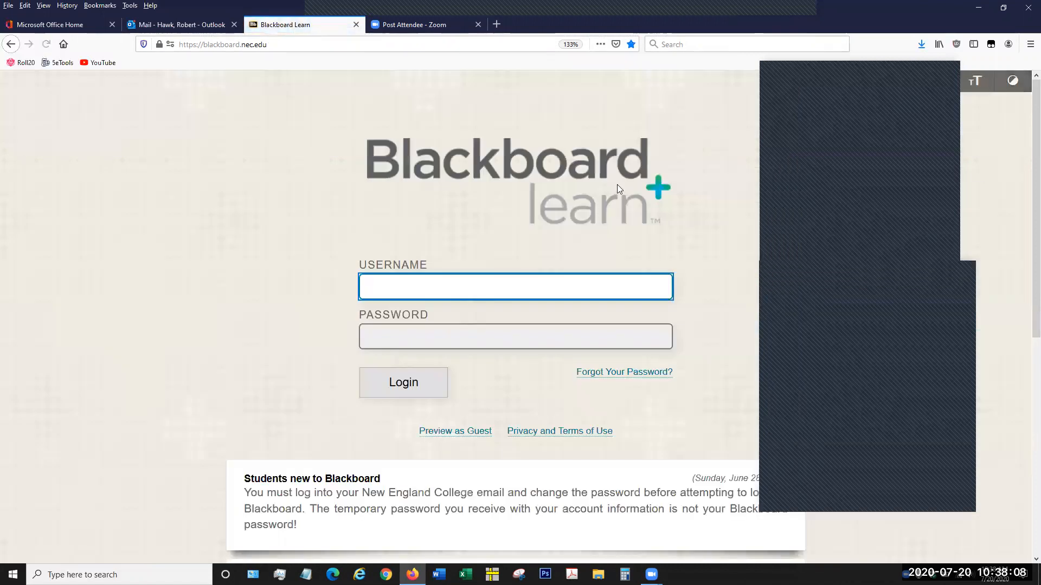
click(568, 282)
text(rhawk)
key(Tab)
text(********)
key(Return)
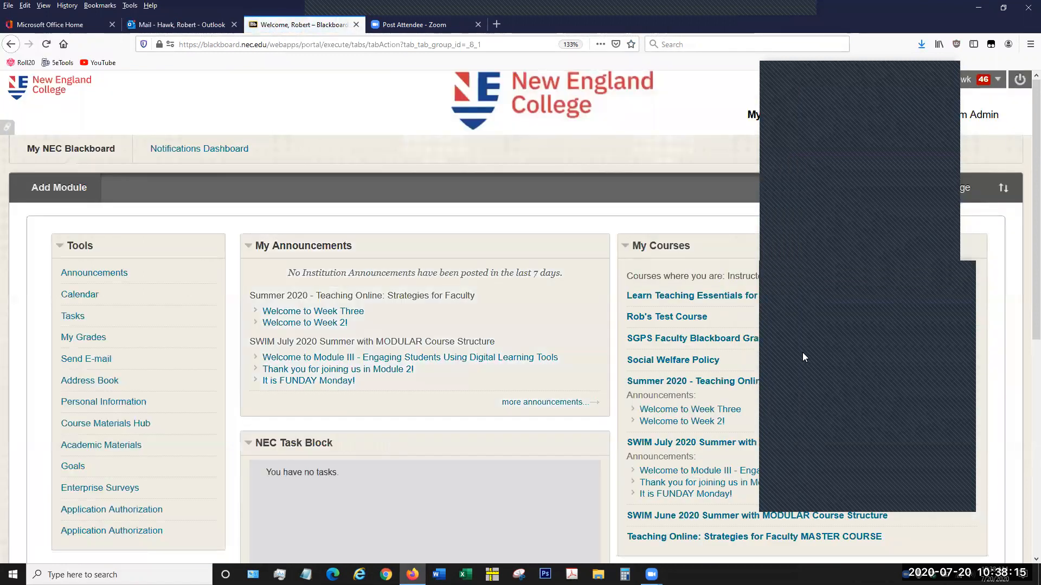
- Open the test course as the instructor and go to its Rubrics list
click(664, 318)
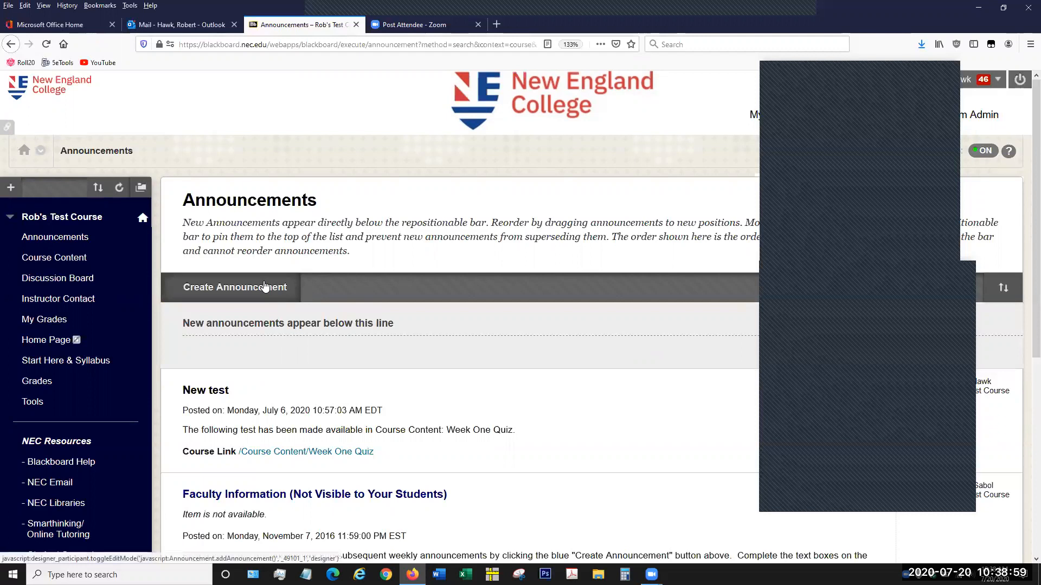
scroll(141, 291, down, 3)
scroll(140, 291, down, 3)
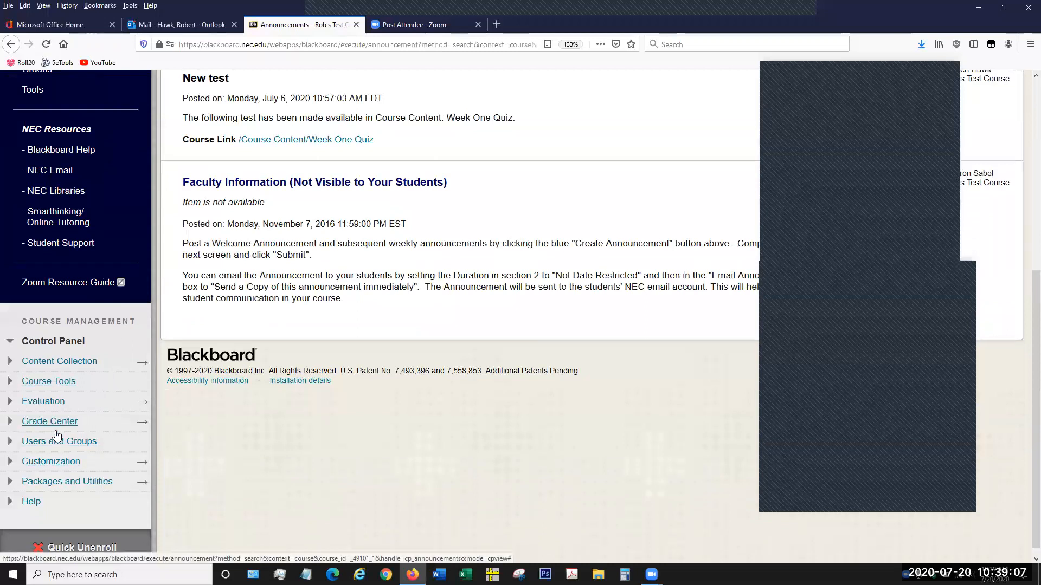
click(52, 381)
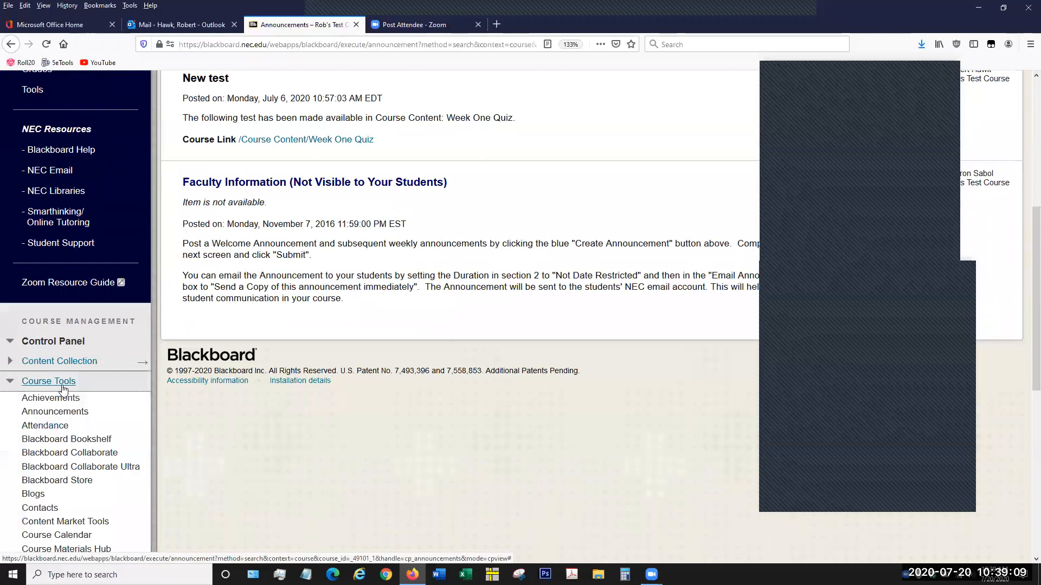
scroll(82, 463, down, 1)
scroll(82, 464, down, 5)
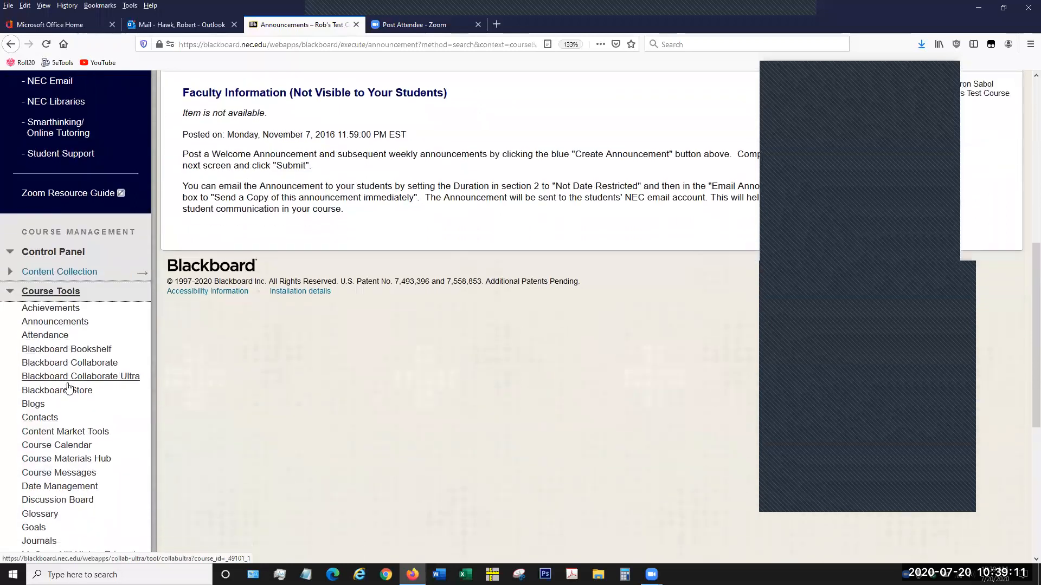
click(37, 451)
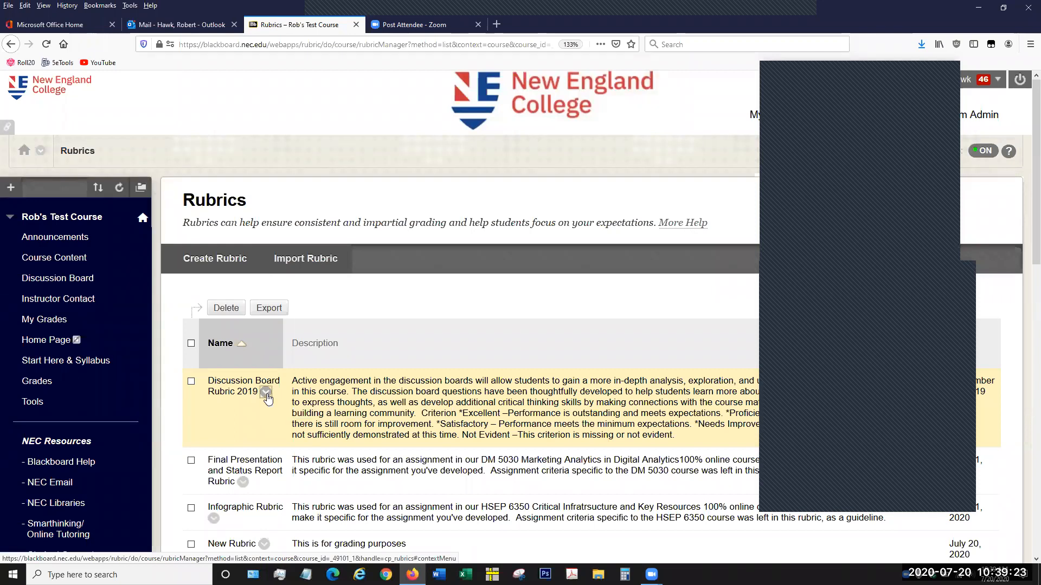
- View the content items associated with Discussion Board Rubric 2019
click(266, 393)
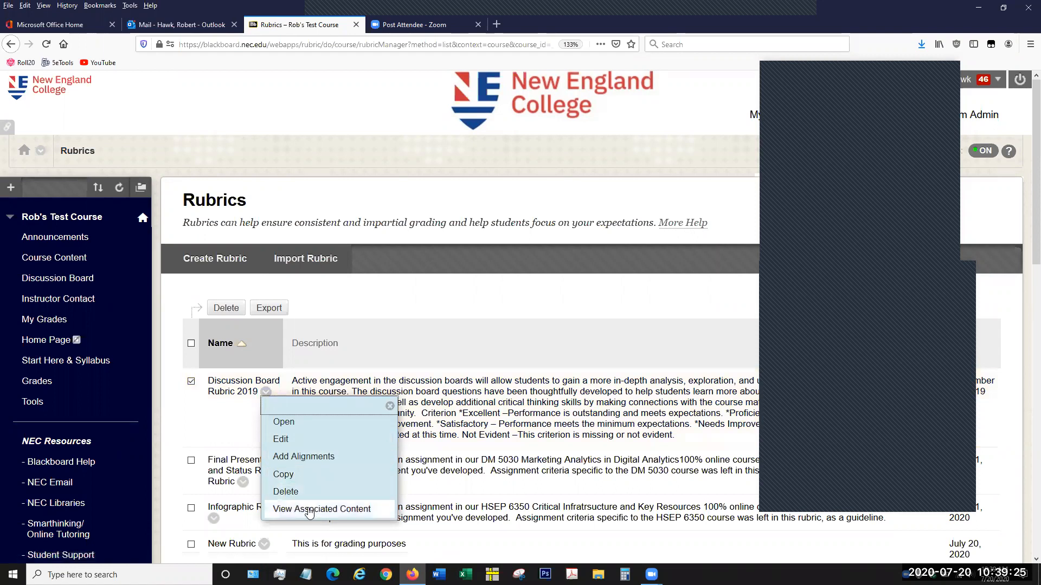
click(308, 510)
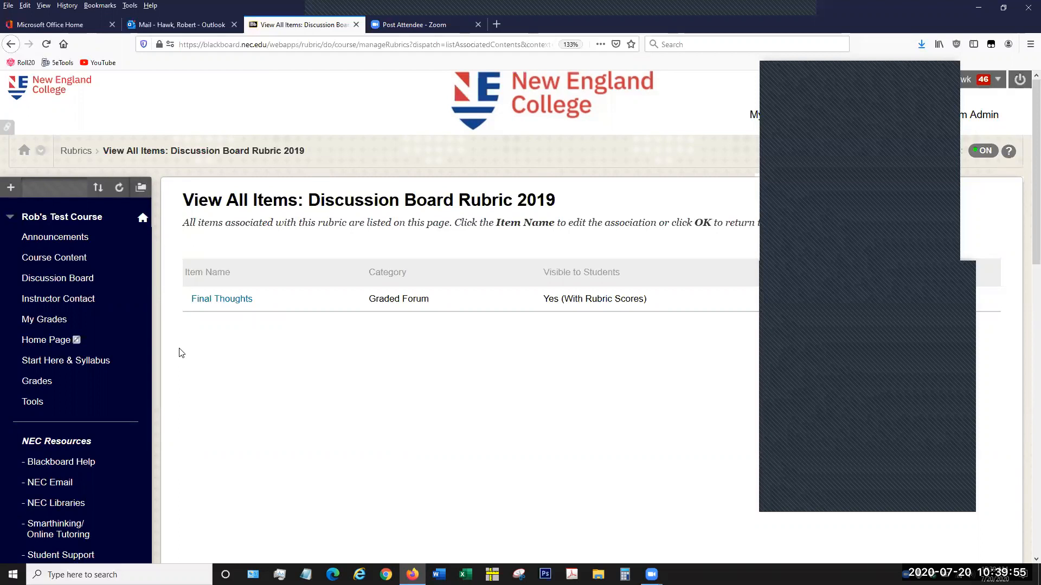
scroll(257, 348, down, 2)
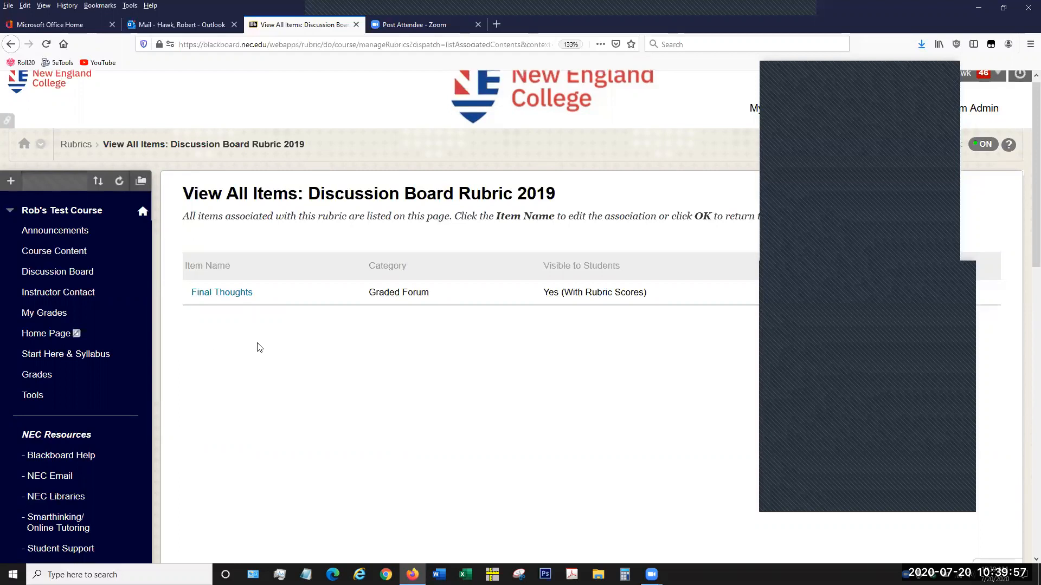
scroll(257, 348, up, 2)
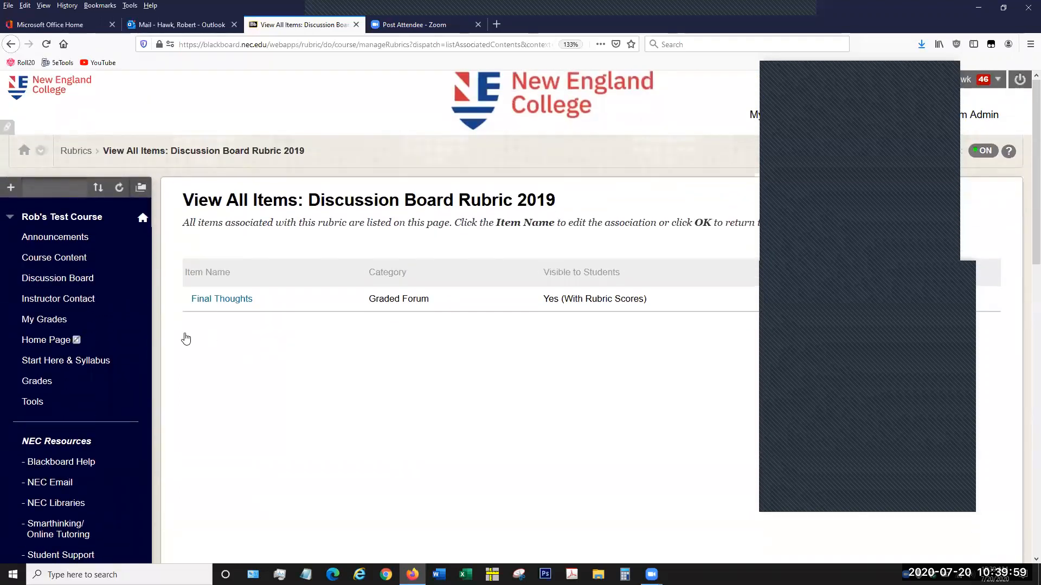
- Go to the Full Grade Center and open its Column Organization page
scroll(184, 340, down, 3)
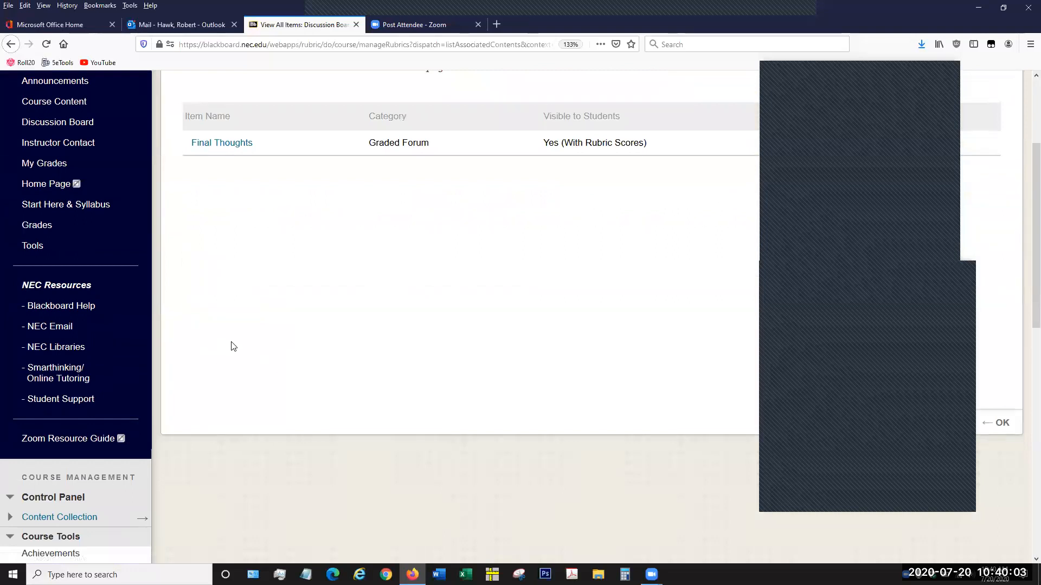
scroll(233, 346, down, 2)
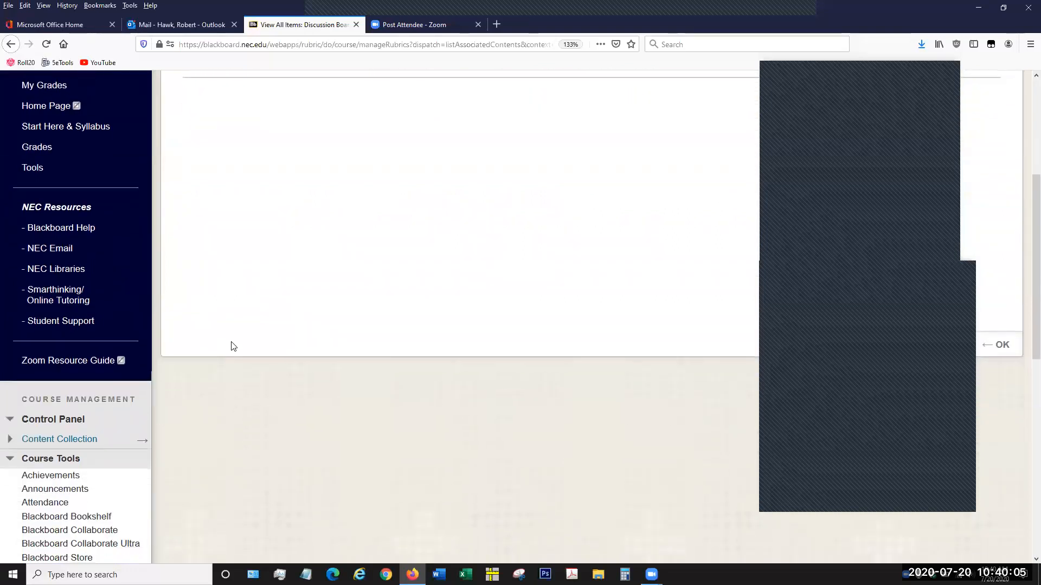
scroll(233, 346, down, 4)
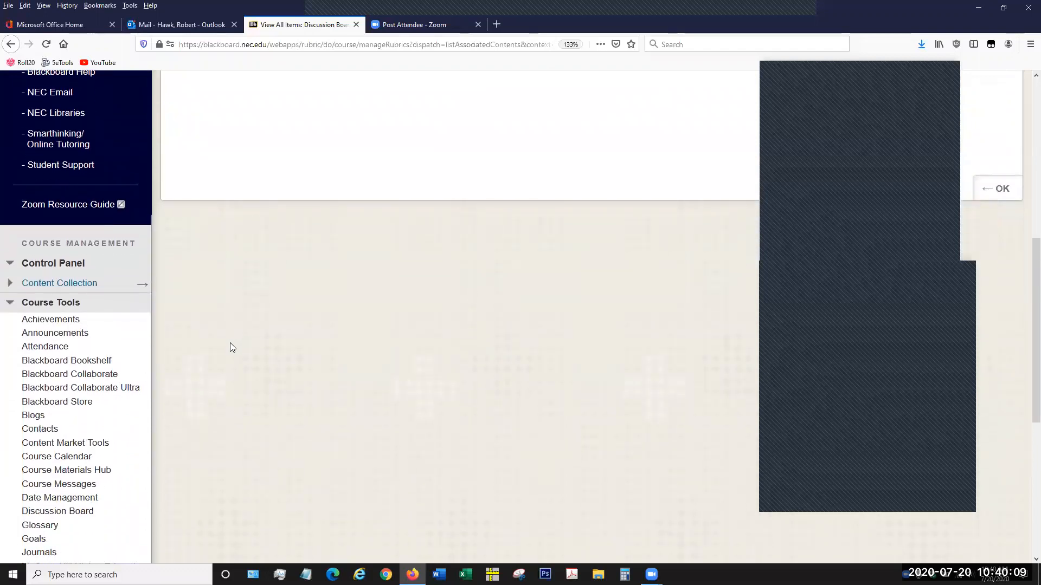
scroll(233, 346, down, 2)
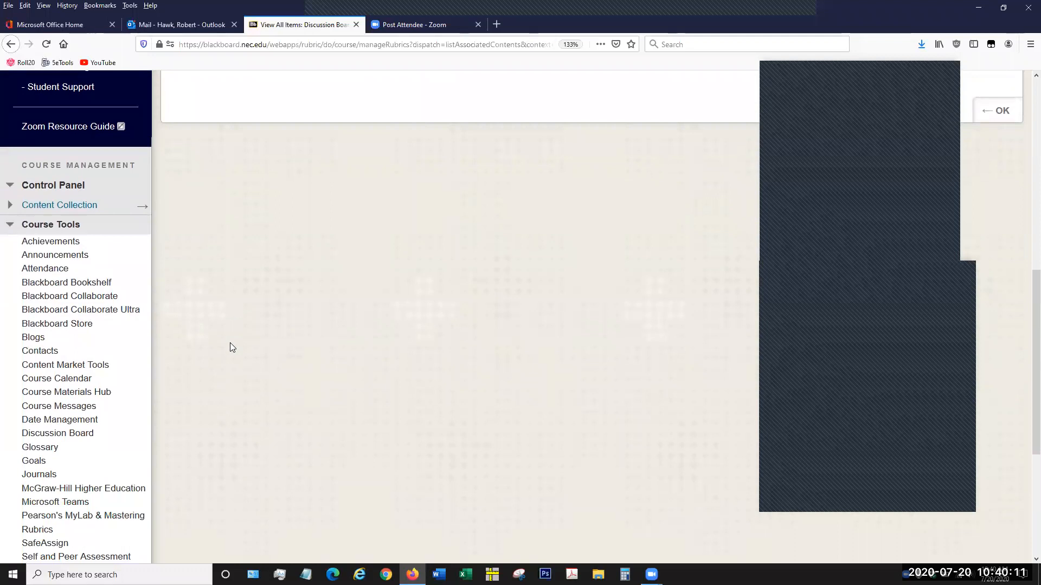
scroll(230, 347, down, 6)
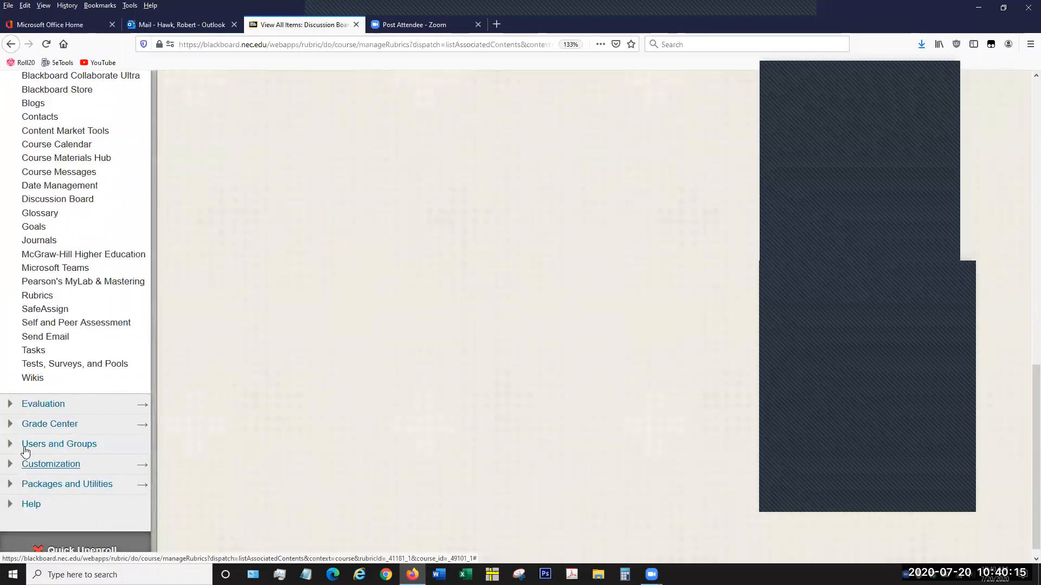
click(11, 425)
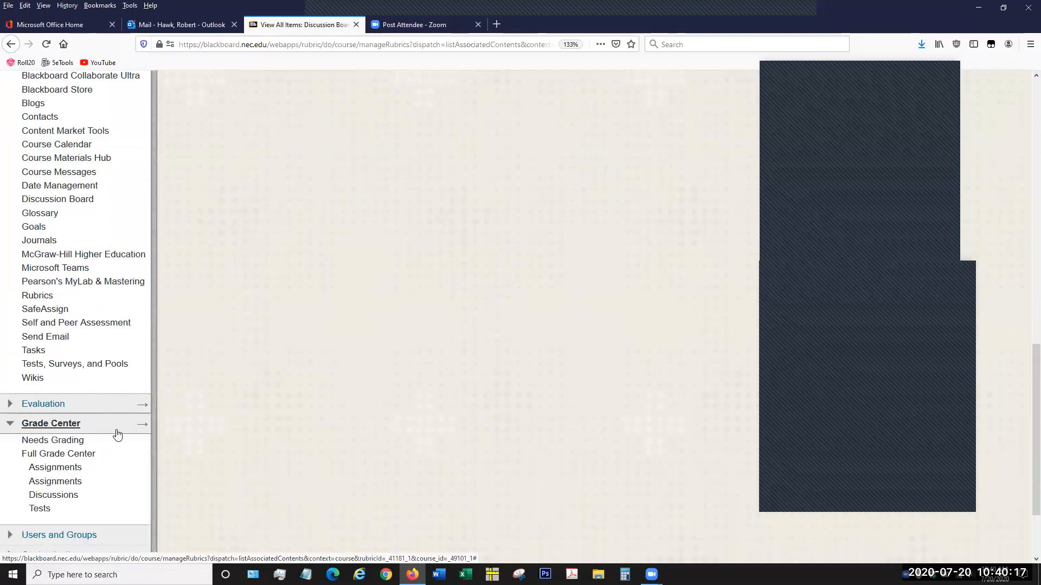
click(107, 454)
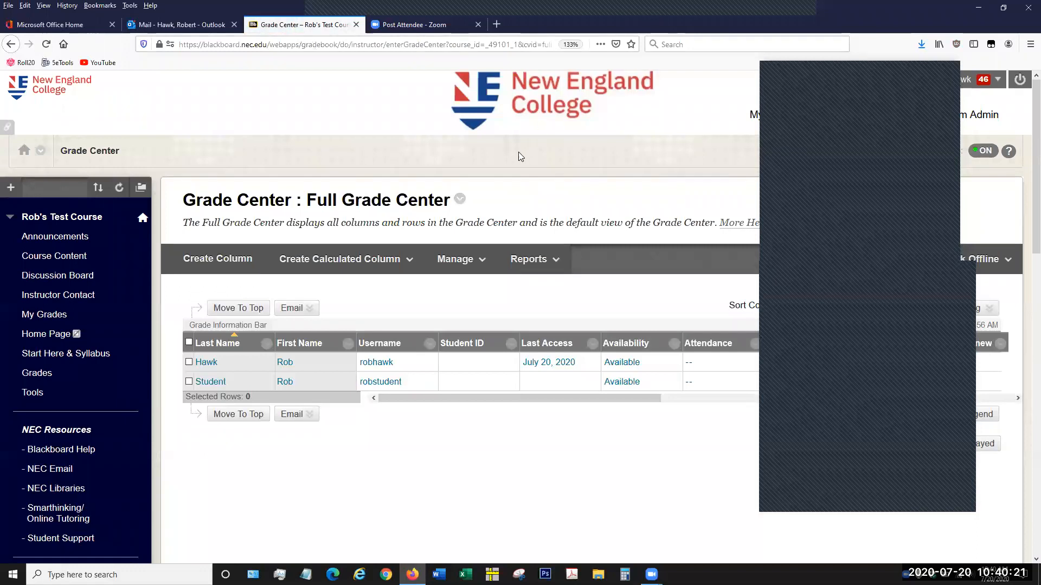
click(460, 261)
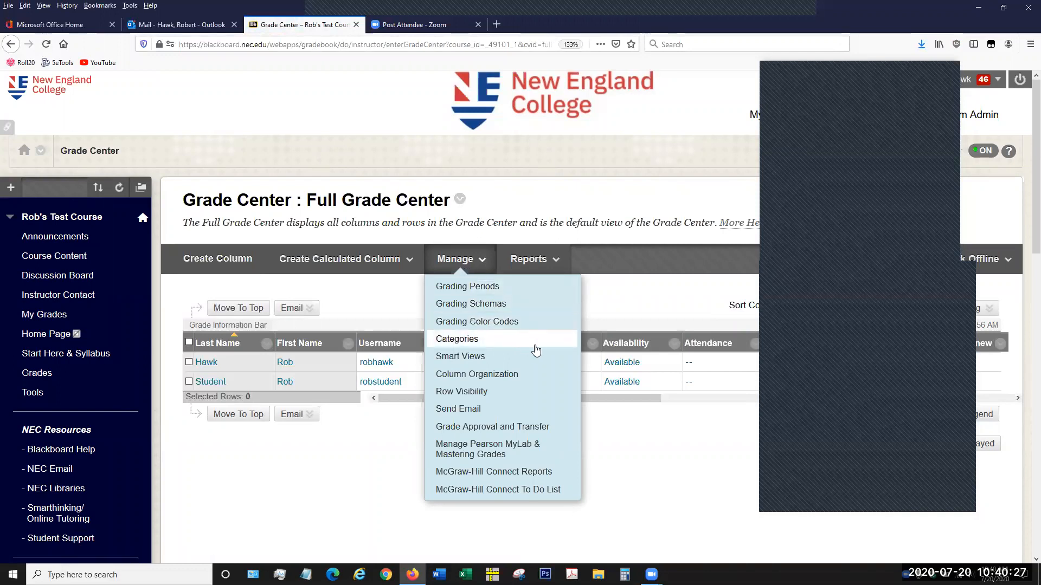
click(540, 381)
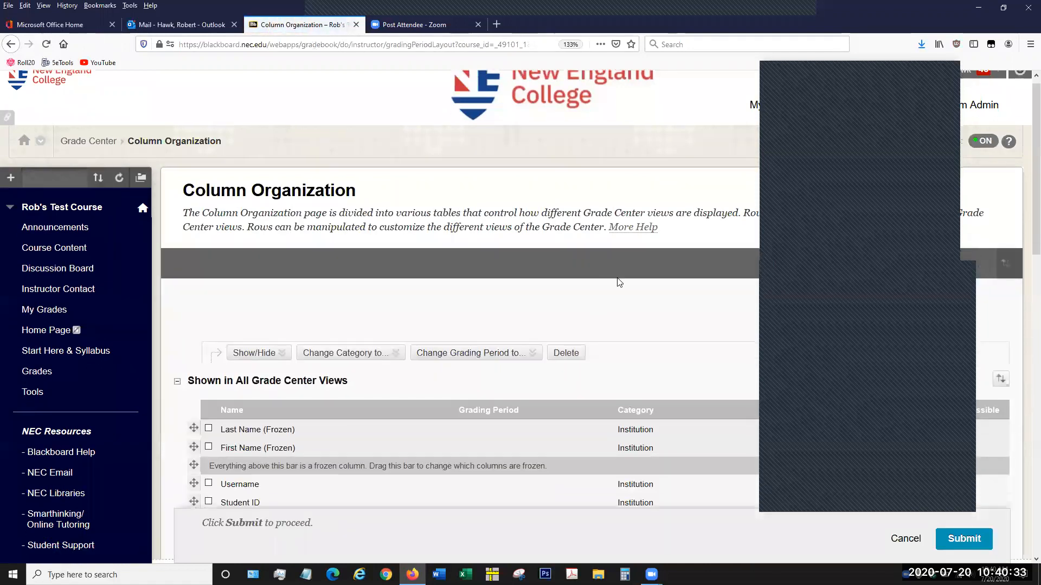
- Review the Column Organization tables, examining the columns shown in all Grade Center views and those not in a grading period
scroll(620, 283, down, 5)
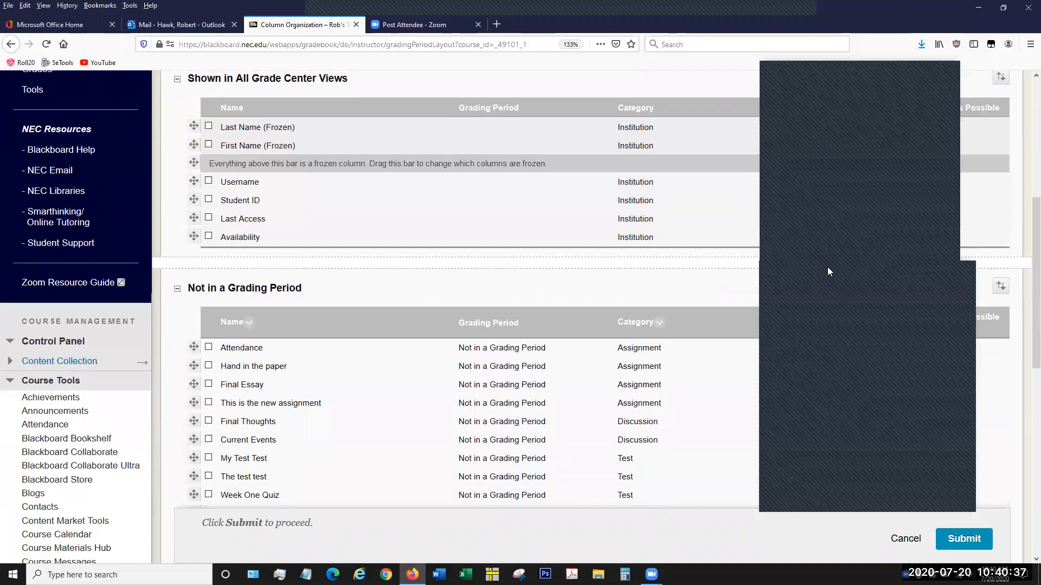
scroll(498, 378, down, 1)
scroll(499, 379, down, 4)
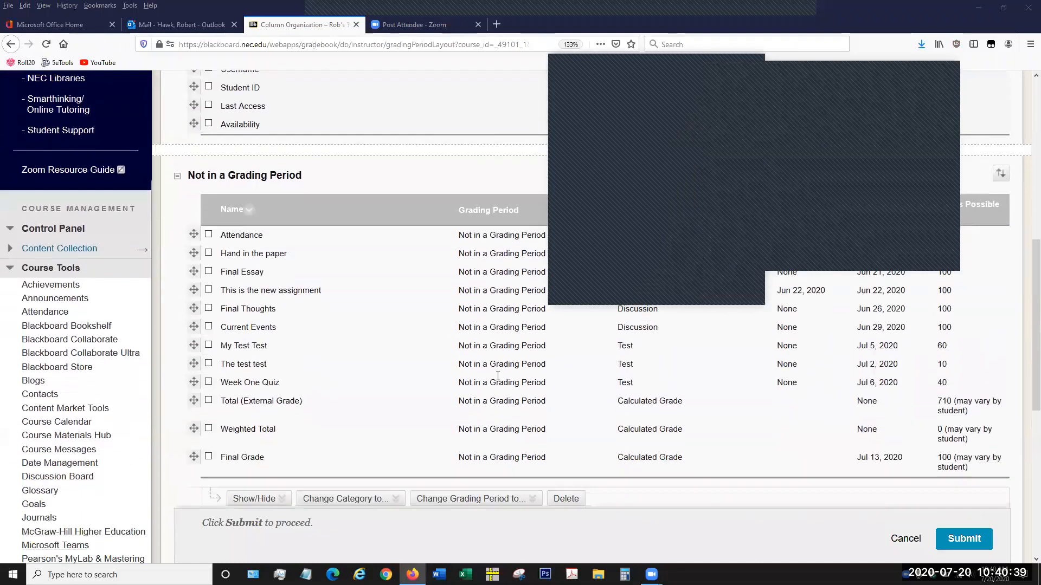
click(498, 382)
scroll(498, 381, up, 3)
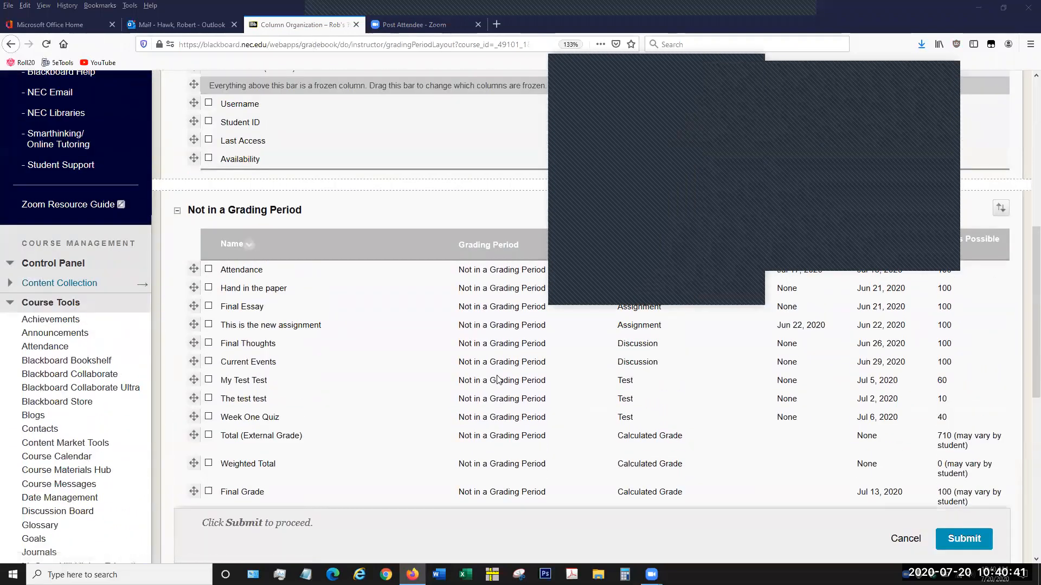
scroll(501, 383, down, 2)
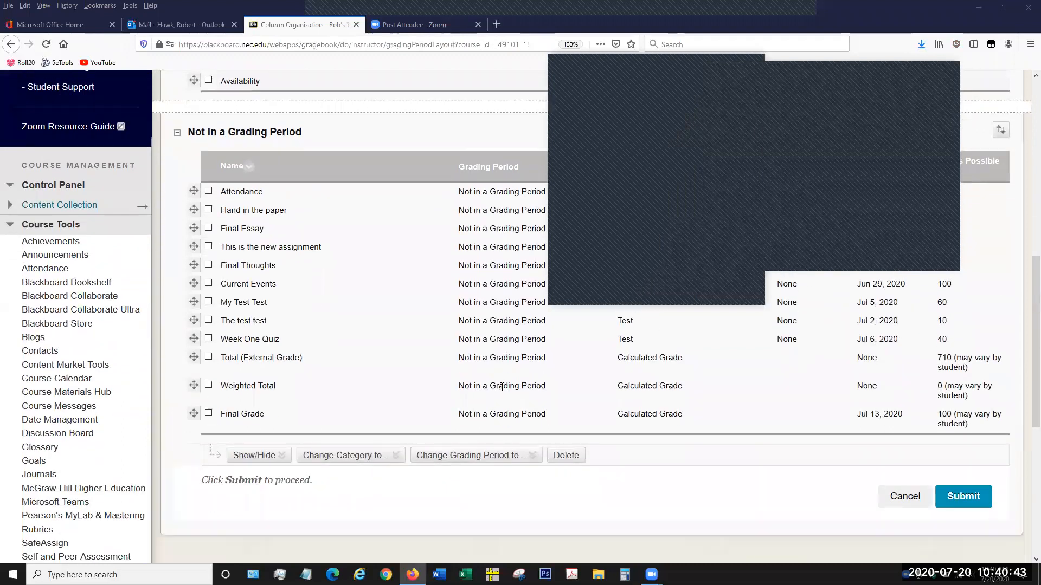
scroll(502, 390, up, 10)
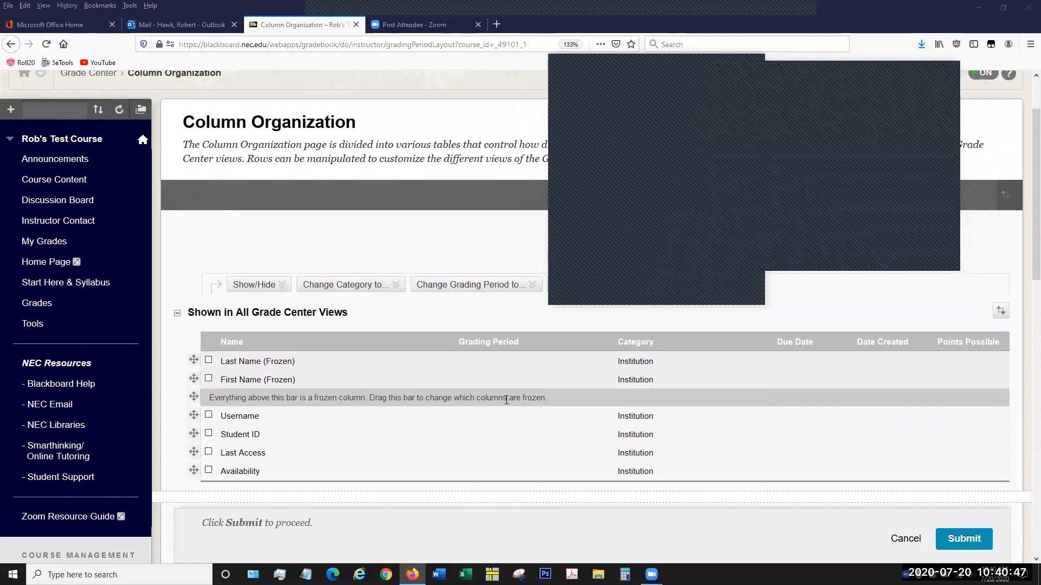
scroll(504, 398, down, 6)
scroll(508, 406, down, 2)
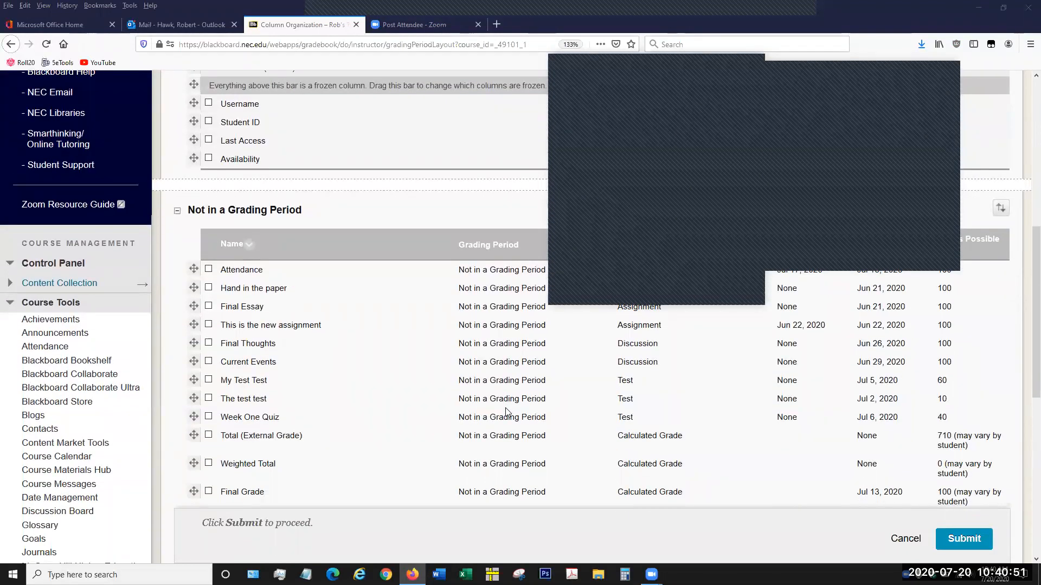
scroll(507, 412, up, 6)
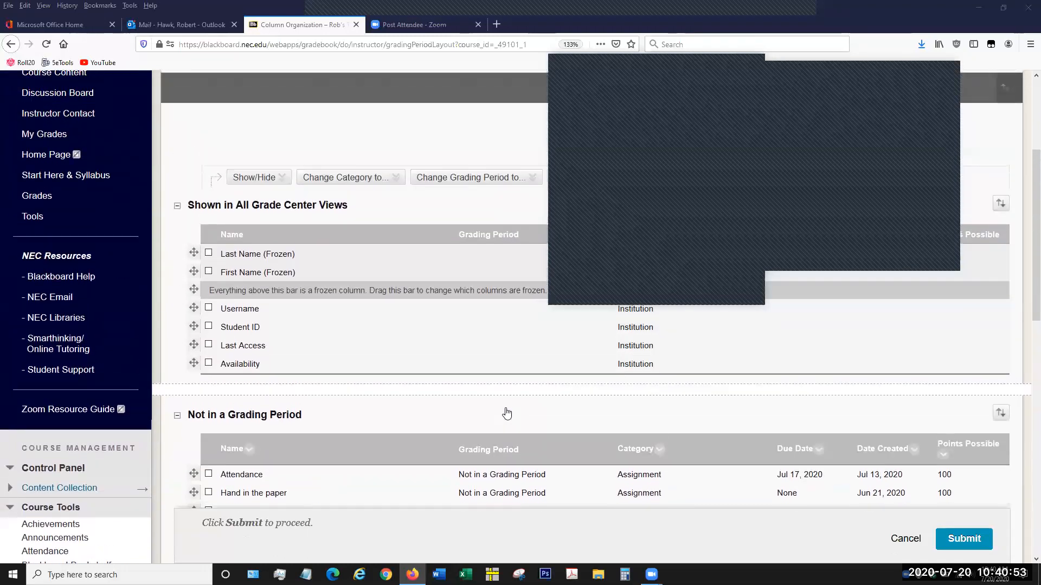
scroll(477, 252, up, 2)
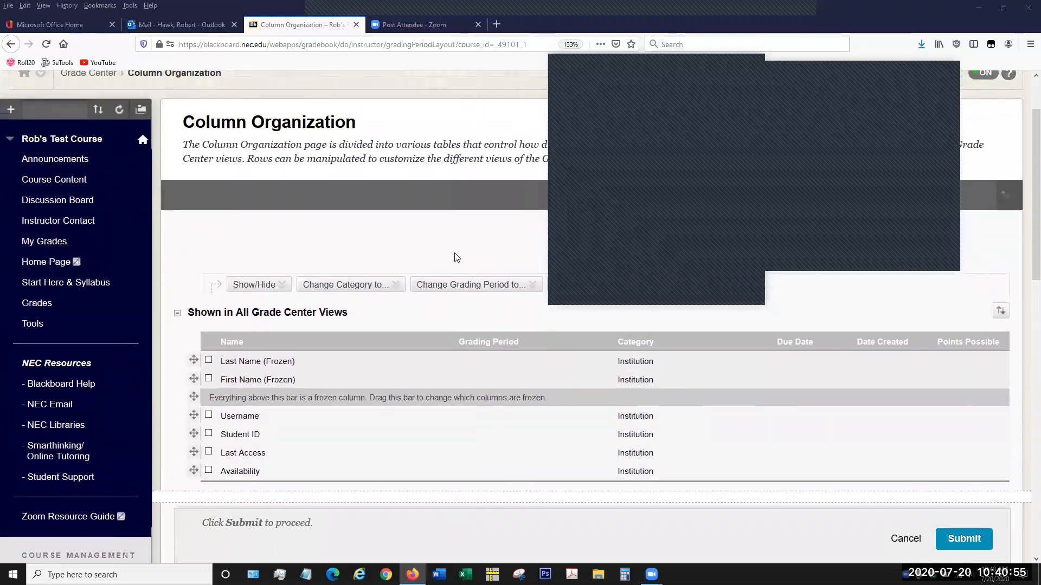